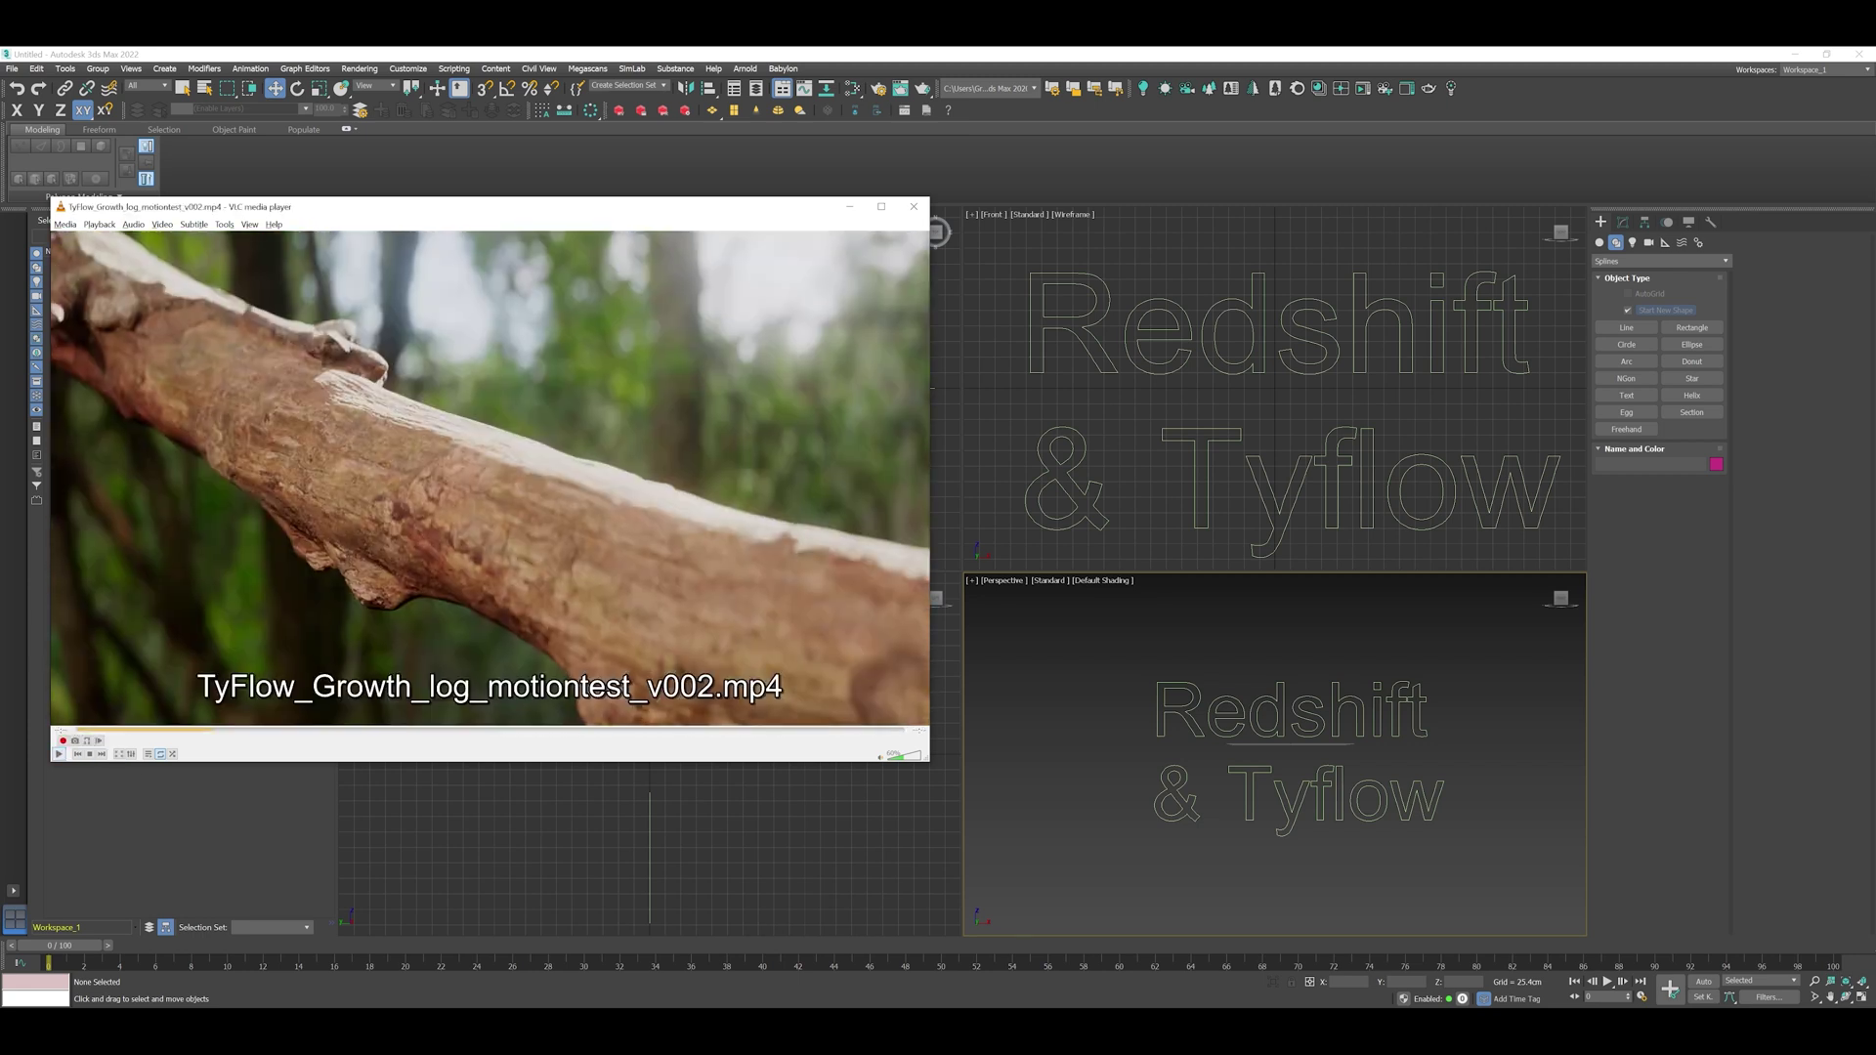
Step: Close the motion test video and delete the Redshift & Tyflow text object from the 3ds Max scene
{"action": "key", "text": "ctrl+q"}
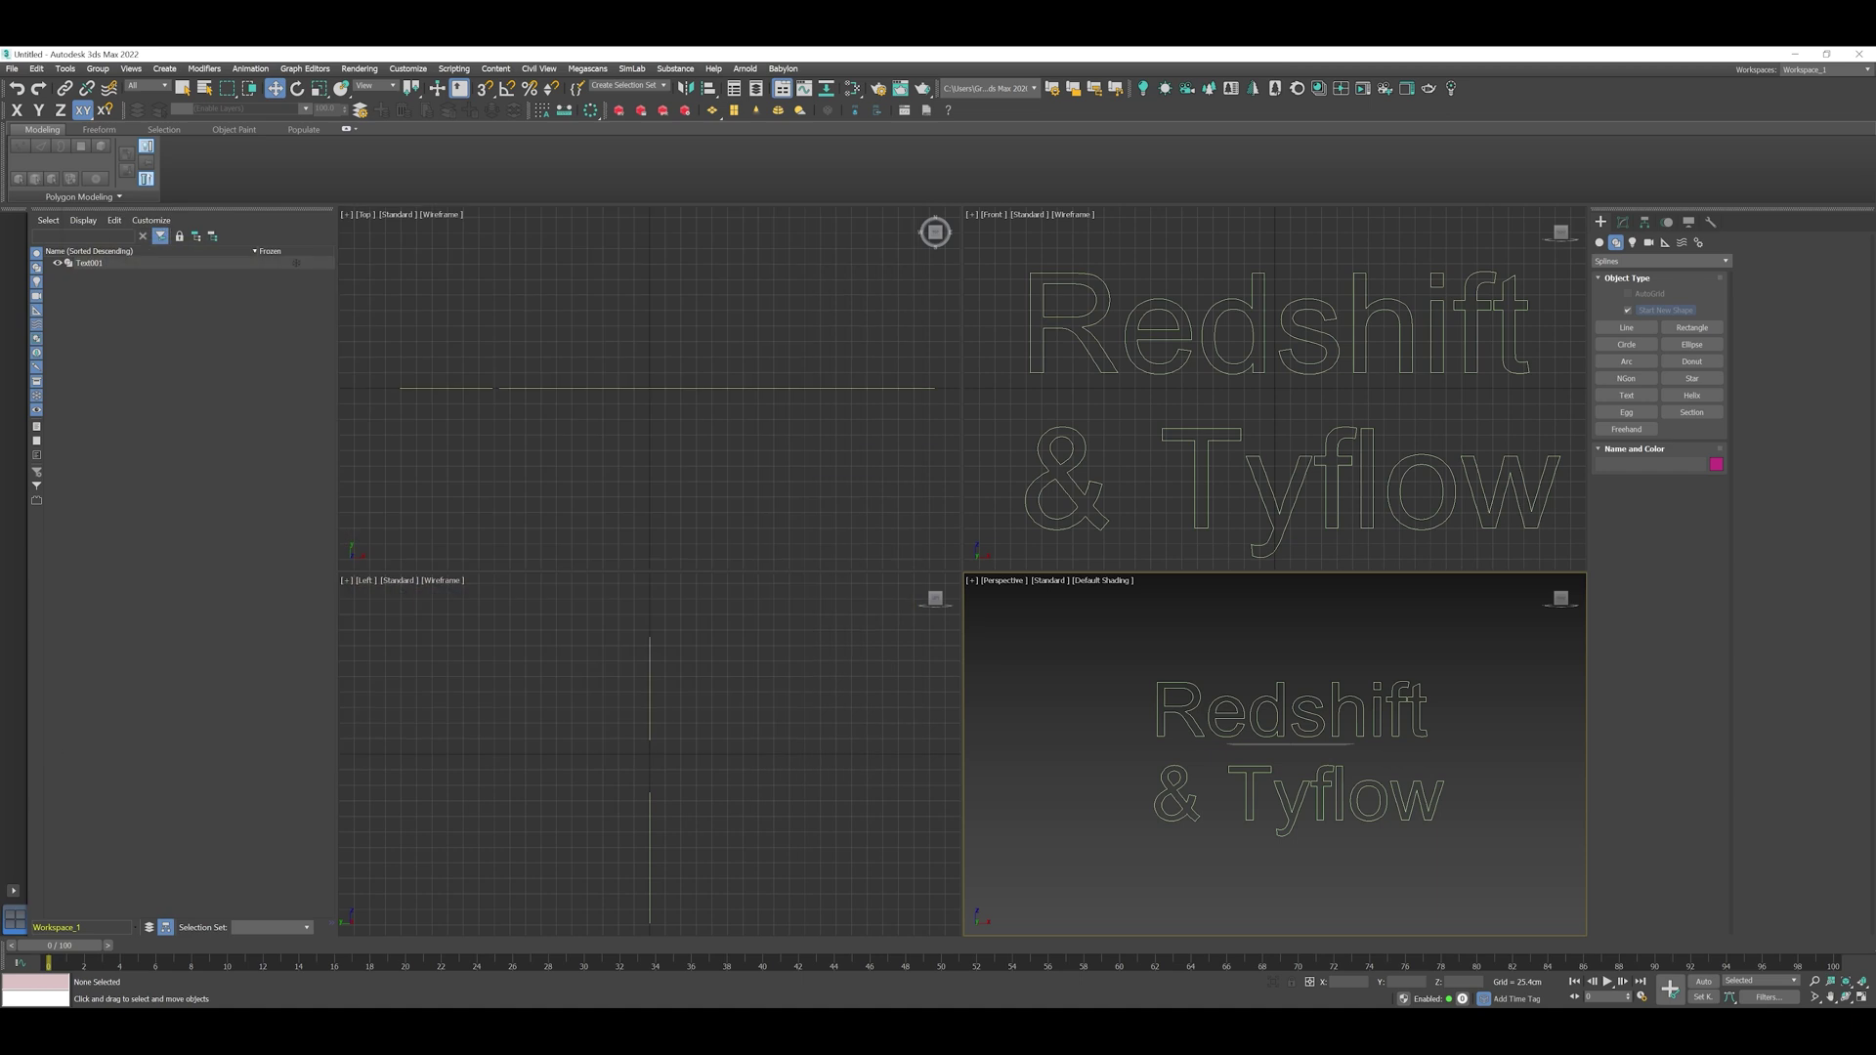
{"action": "left_click", "coordinate": [1291, 373]}
{"action": "key", "text": "Delete"}
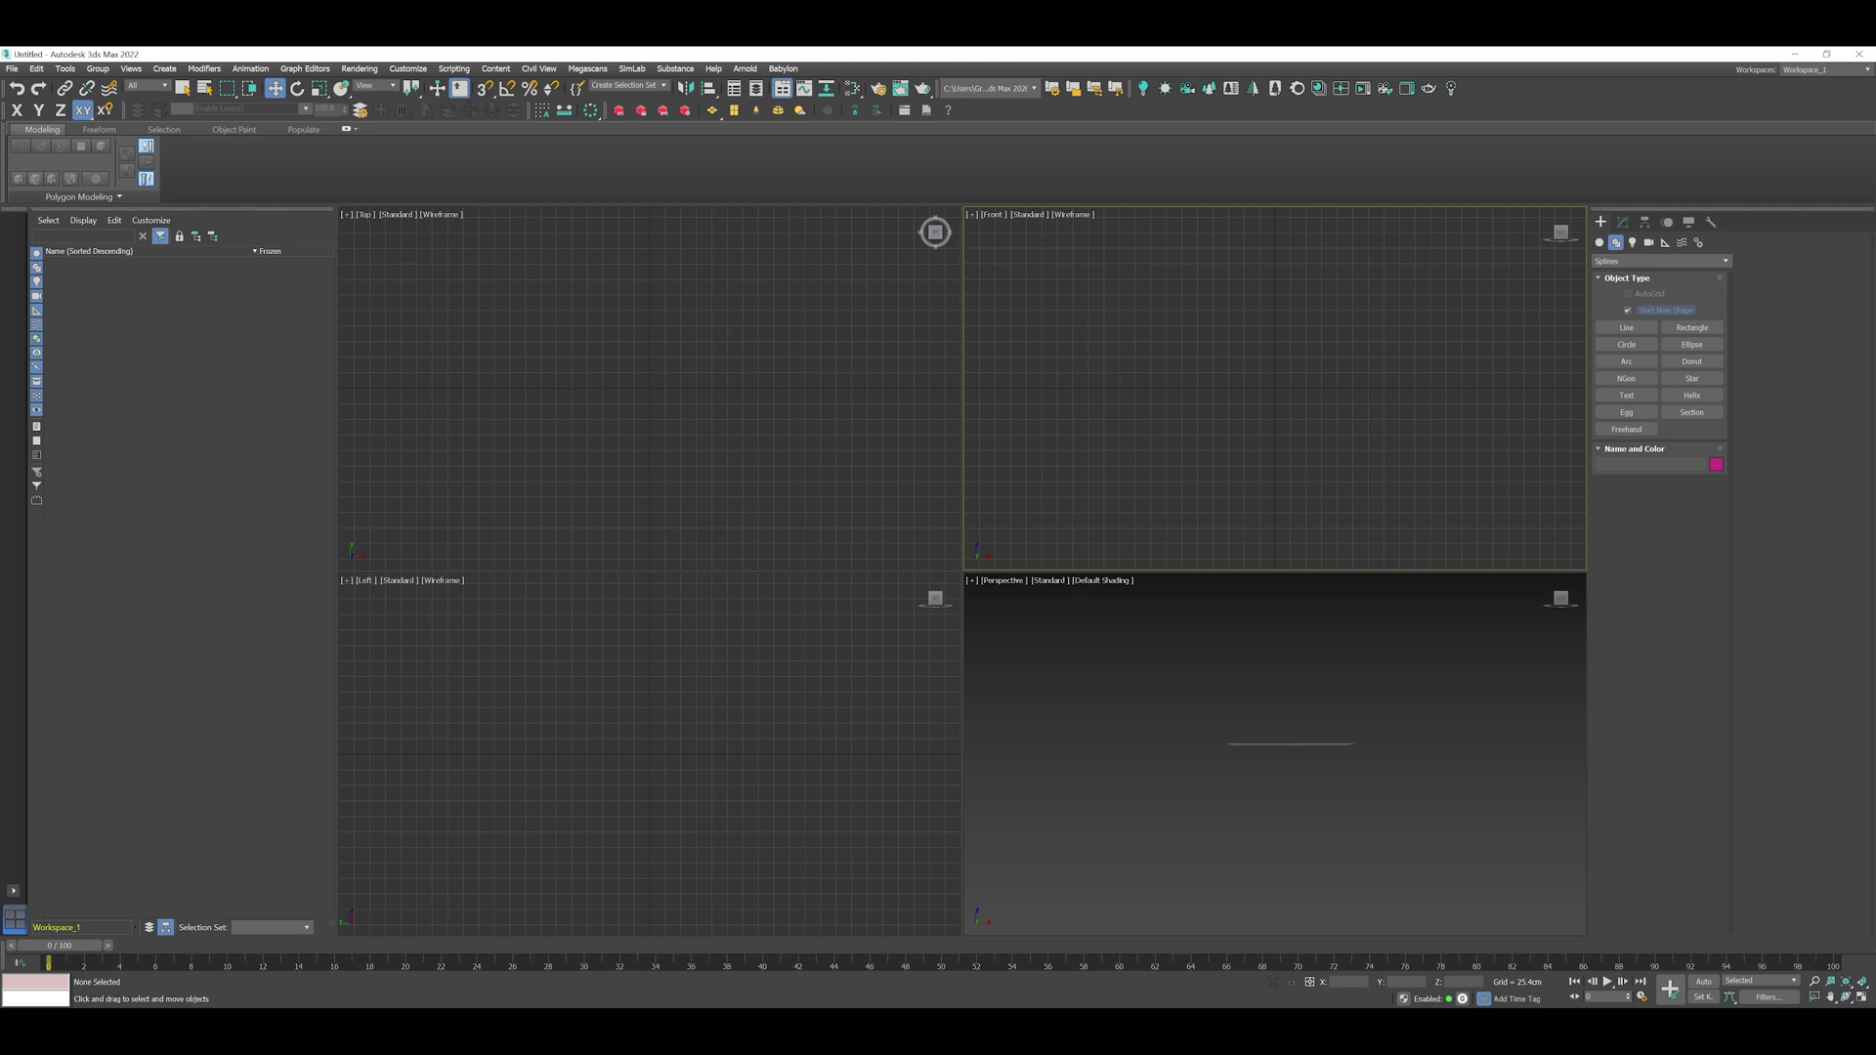
Step: Switch to Quixel Bridge and look at the Birch Log among the local Megascans assets
{"action": "key", "text": "alt+Tab"}
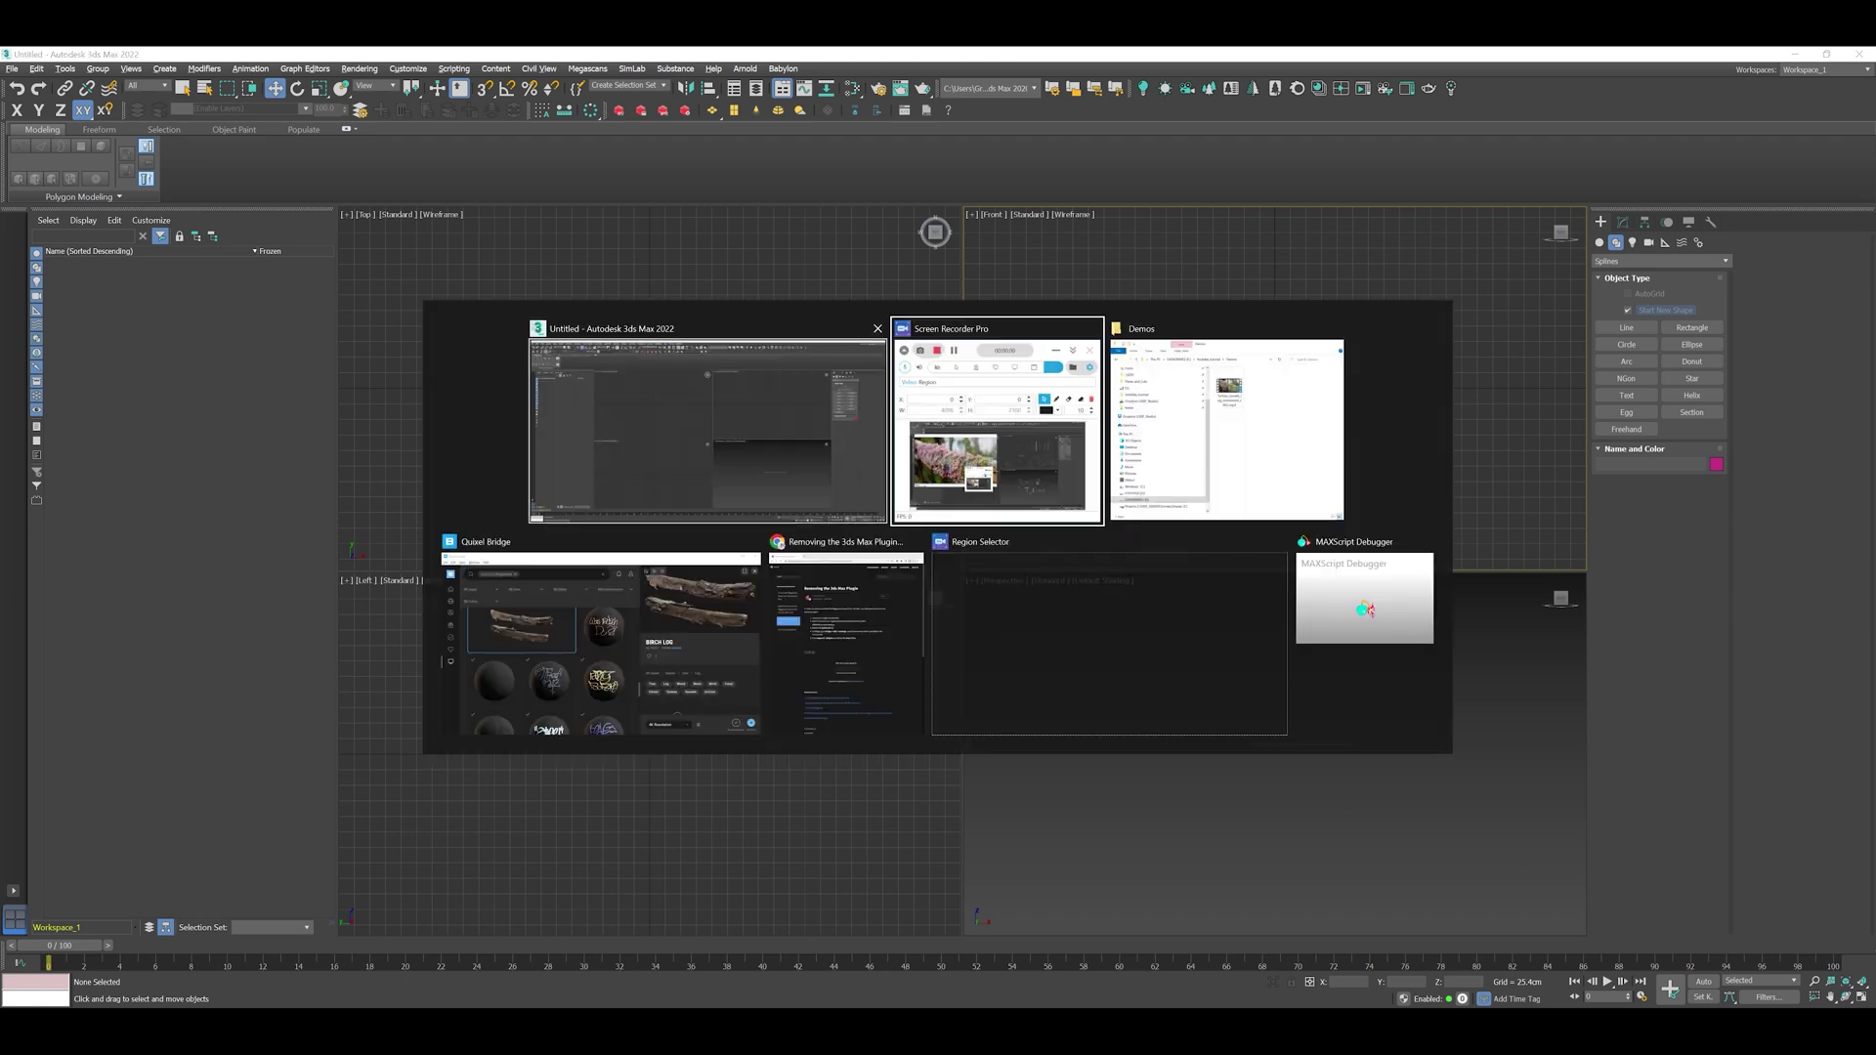
{"action": "key", "text": "alt+Tab"}
{"action": "key", "text": "alt+Tab"}
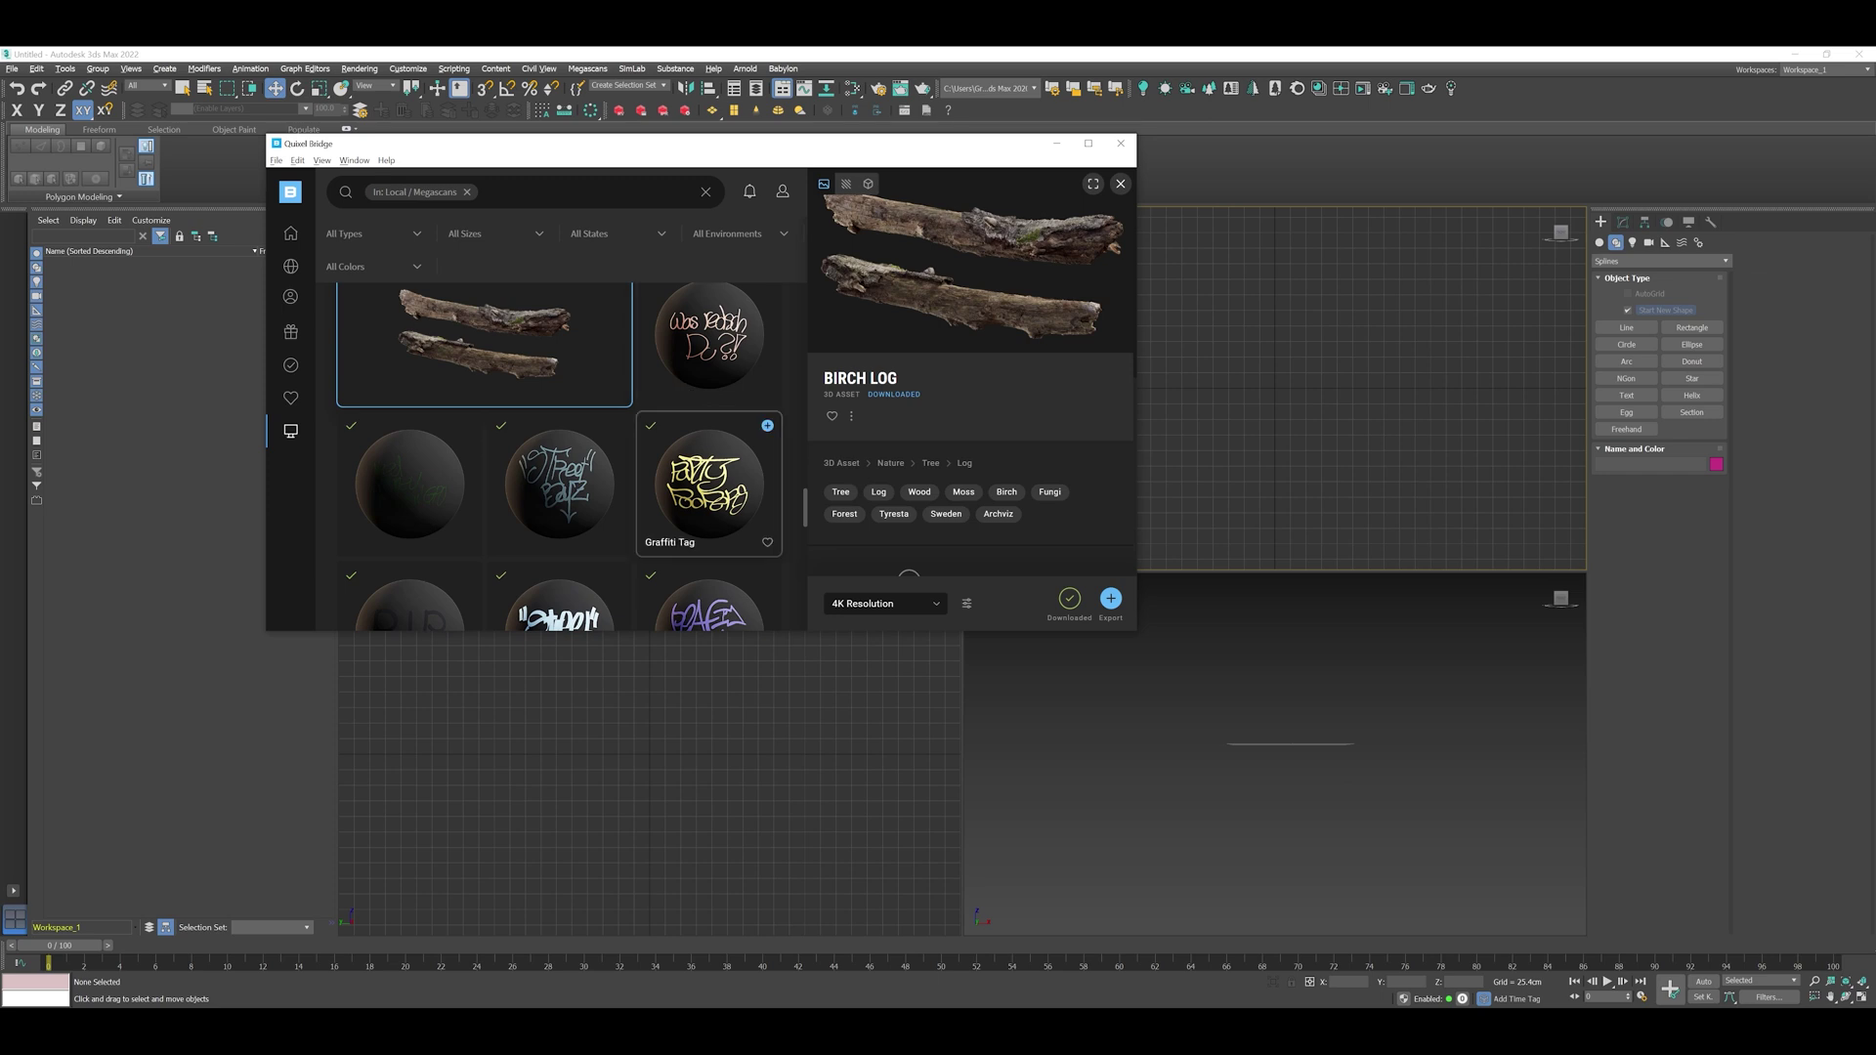
{"action": "scroll", "coordinate": [709, 459], "scroll_direction": "up", "scroll_amount": 3}
{"action": "scroll", "coordinate": [709, 459], "scroll_direction": "down", "scroll_amount": 3}
{"action": "scroll", "coordinate": [709, 459], "scroll_direction": "up", "scroll_amount": 2}
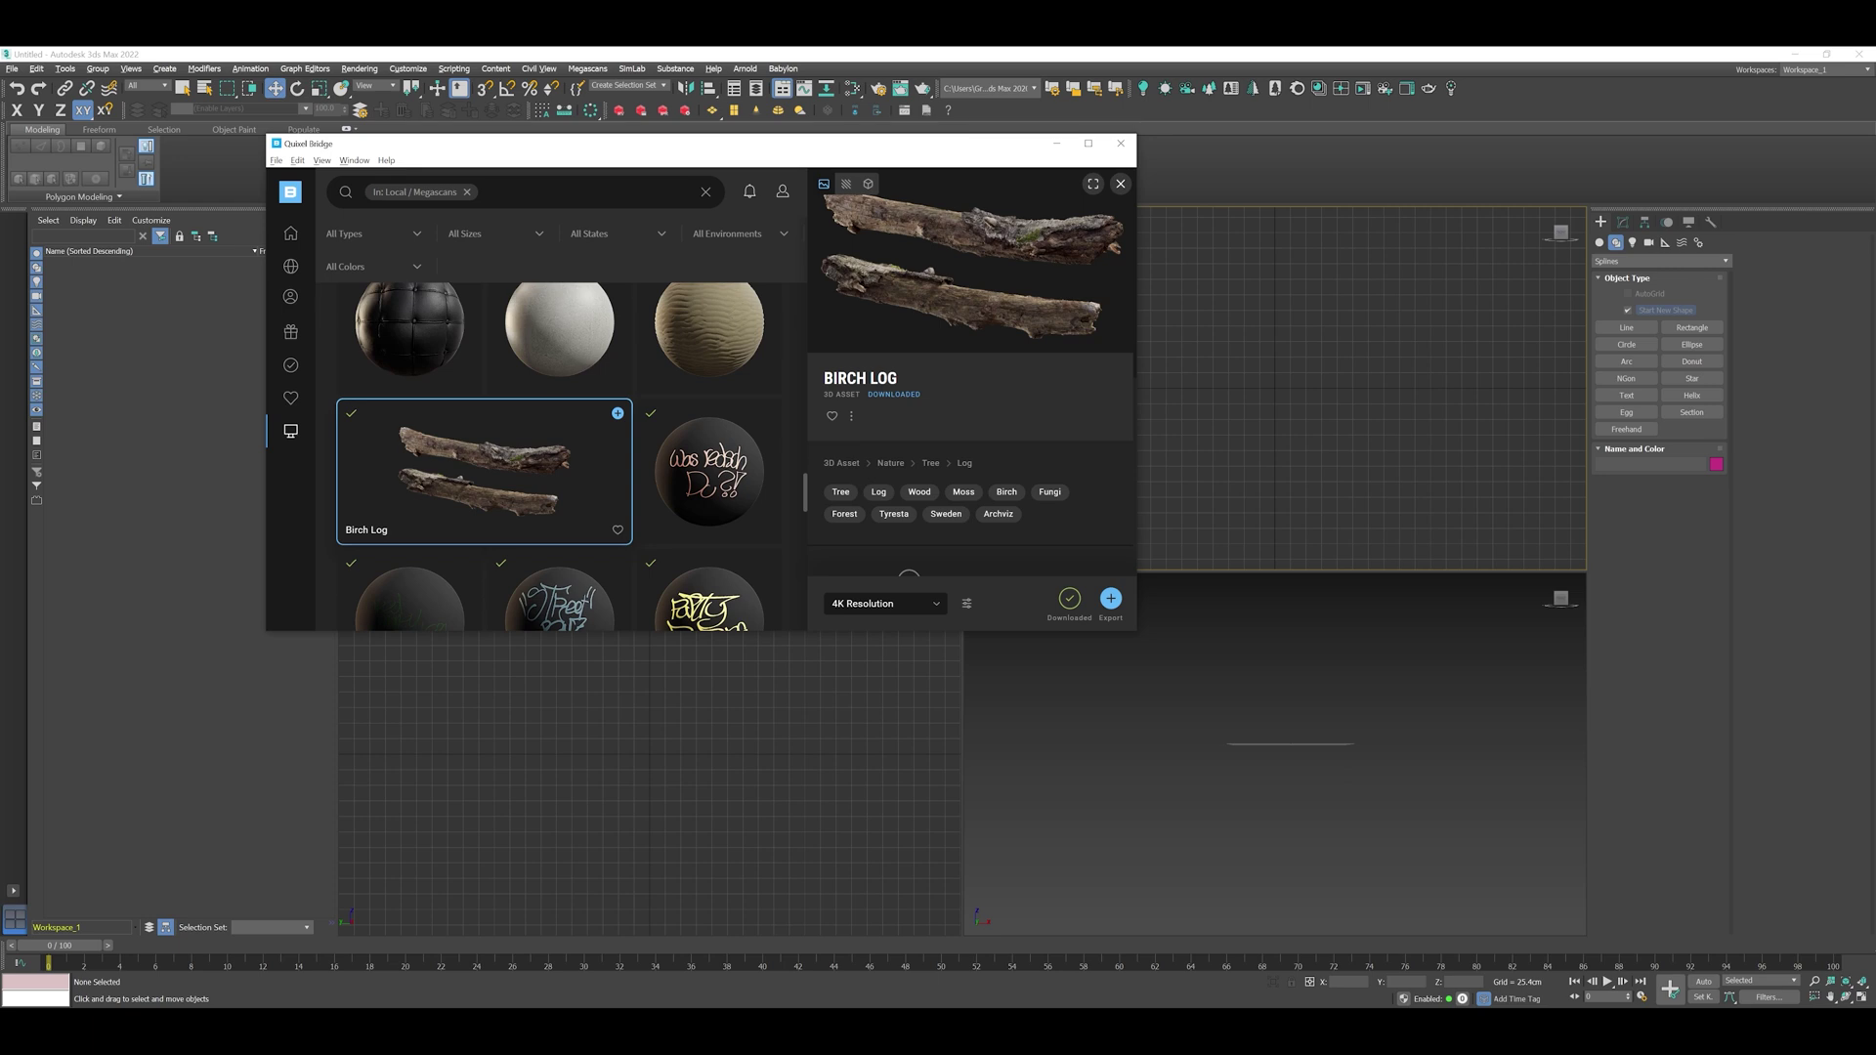
Step: Browse the home page's collections, new surfaces, 3D models, plants and latest assets, and view the local Megascans assets
{"action": "left_click", "coordinate": [290, 234]}
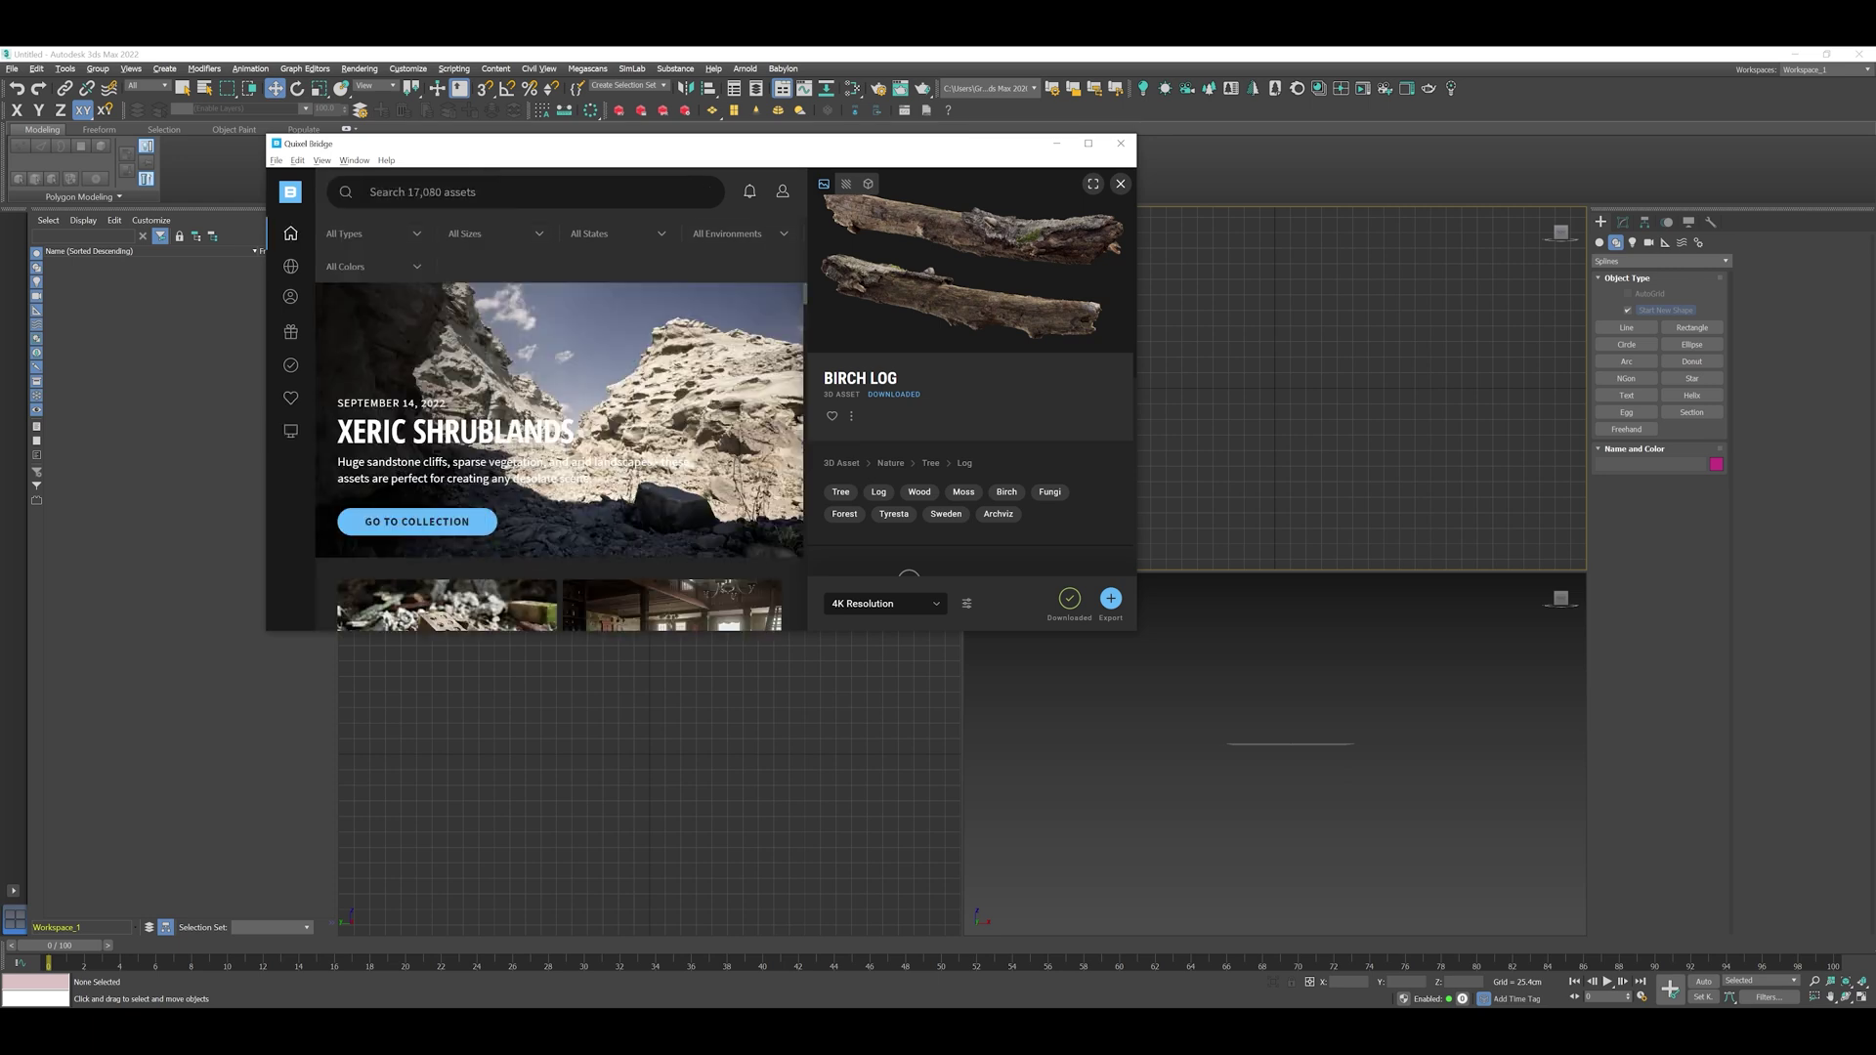
{"action": "left_click", "coordinate": [1121, 184]}
{"action": "scroll", "coordinate": [725, 440], "scroll_direction": "down", "scroll_amount": 4}
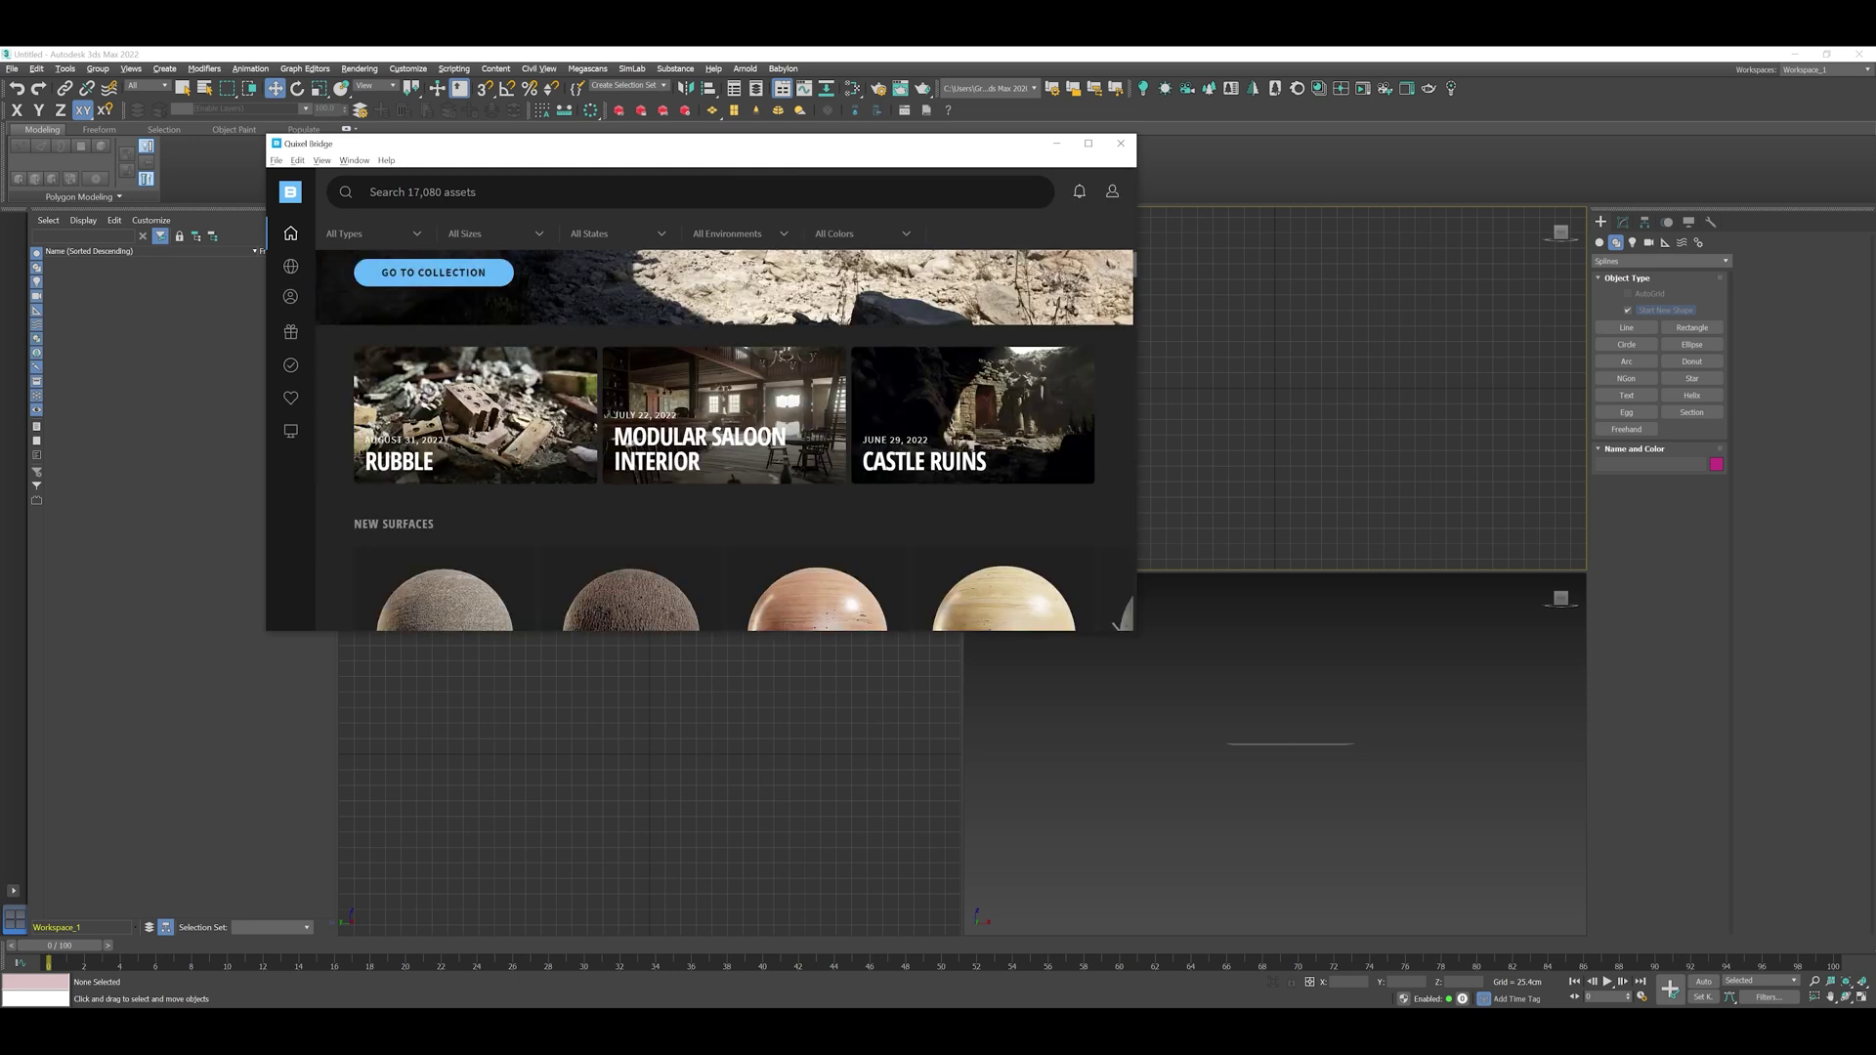
{"action": "scroll", "coordinate": [725, 439], "scroll_direction": "up", "scroll_amount": 2}
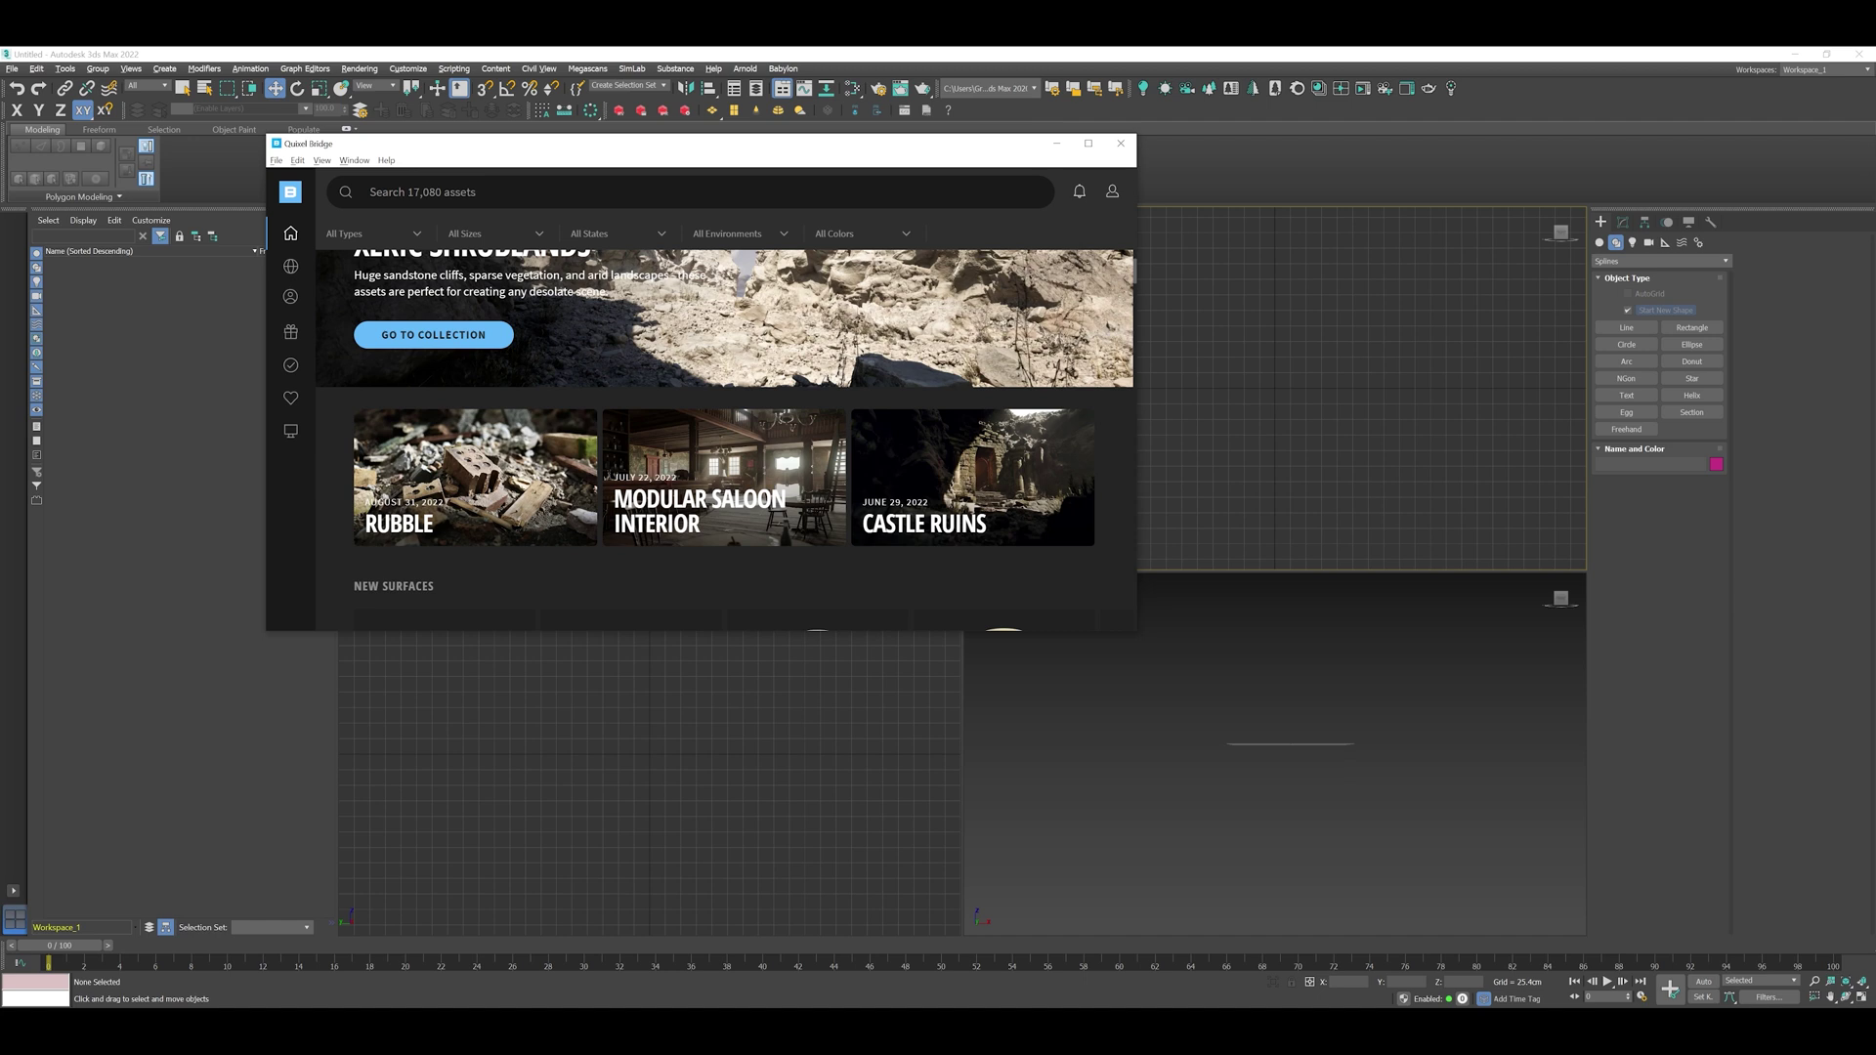
{"action": "scroll", "coordinate": [444, 528], "scroll_direction": "down", "scroll_amount": 3}
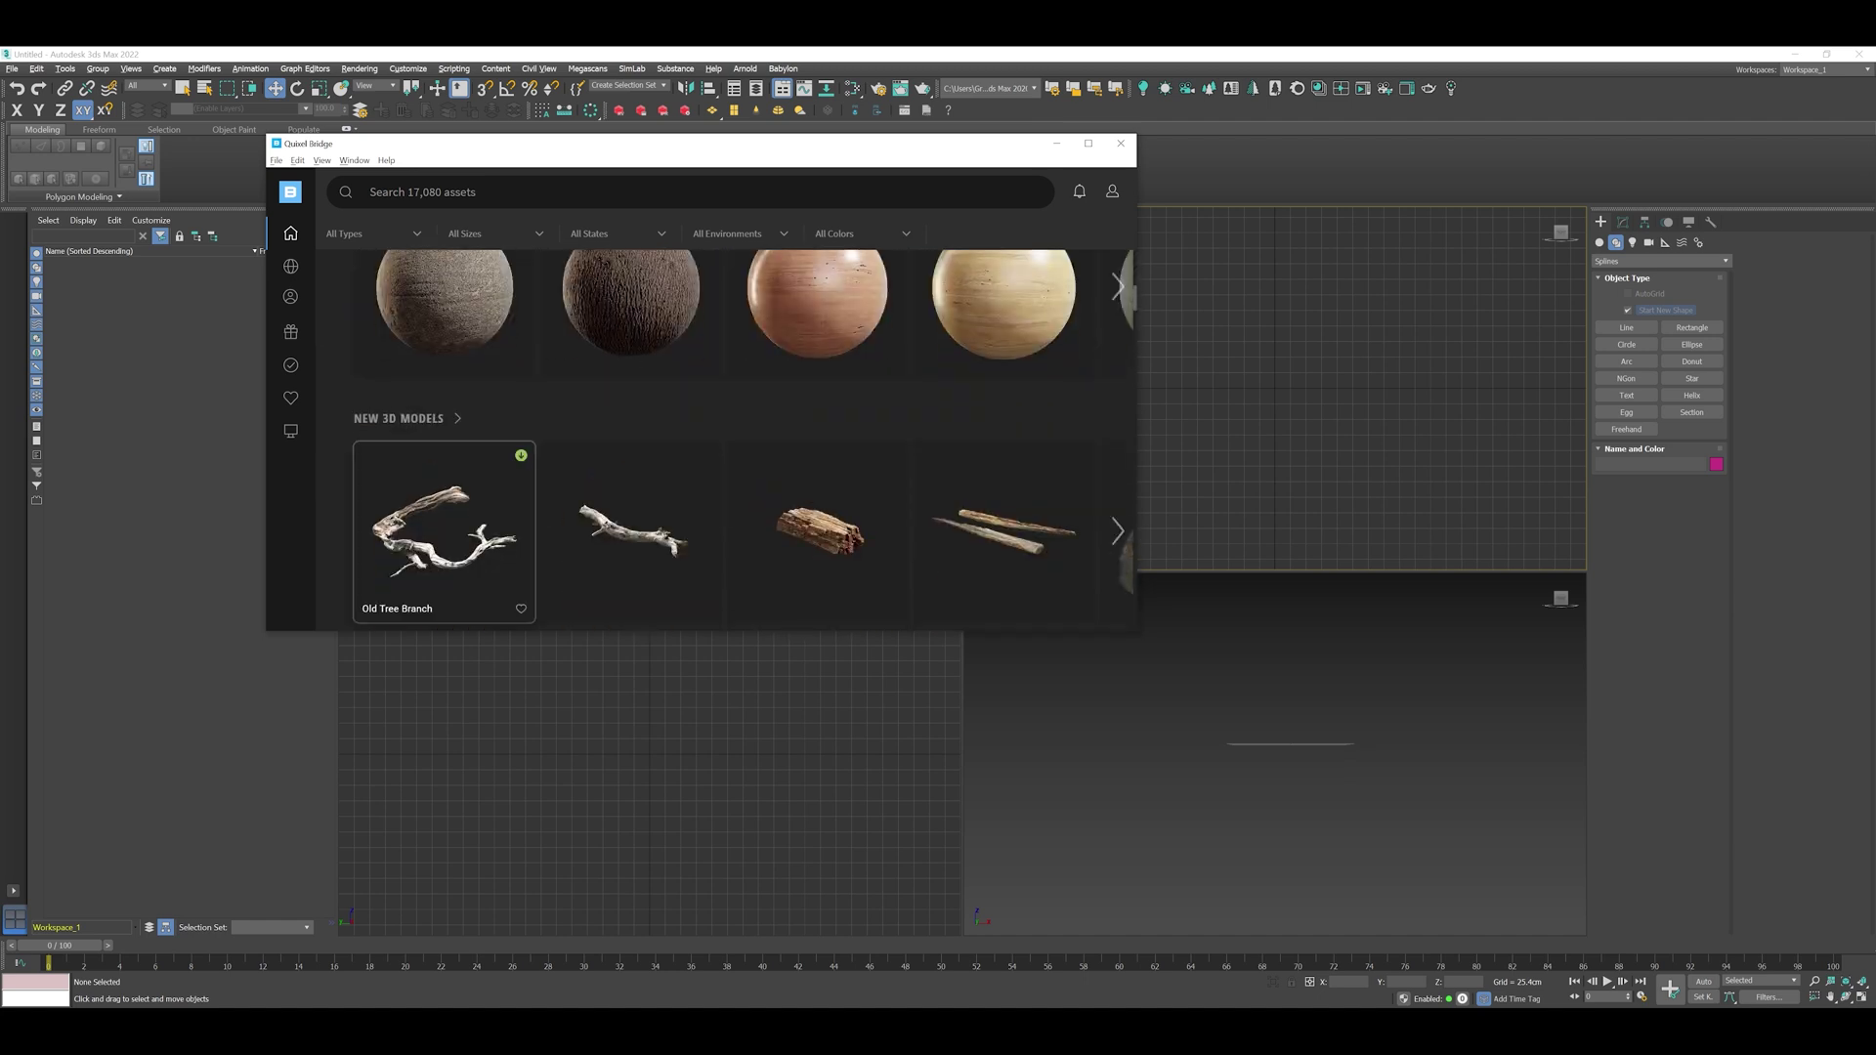
{"action": "scroll", "coordinate": [445, 489], "scroll_direction": "down", "scroll_amount": 3}
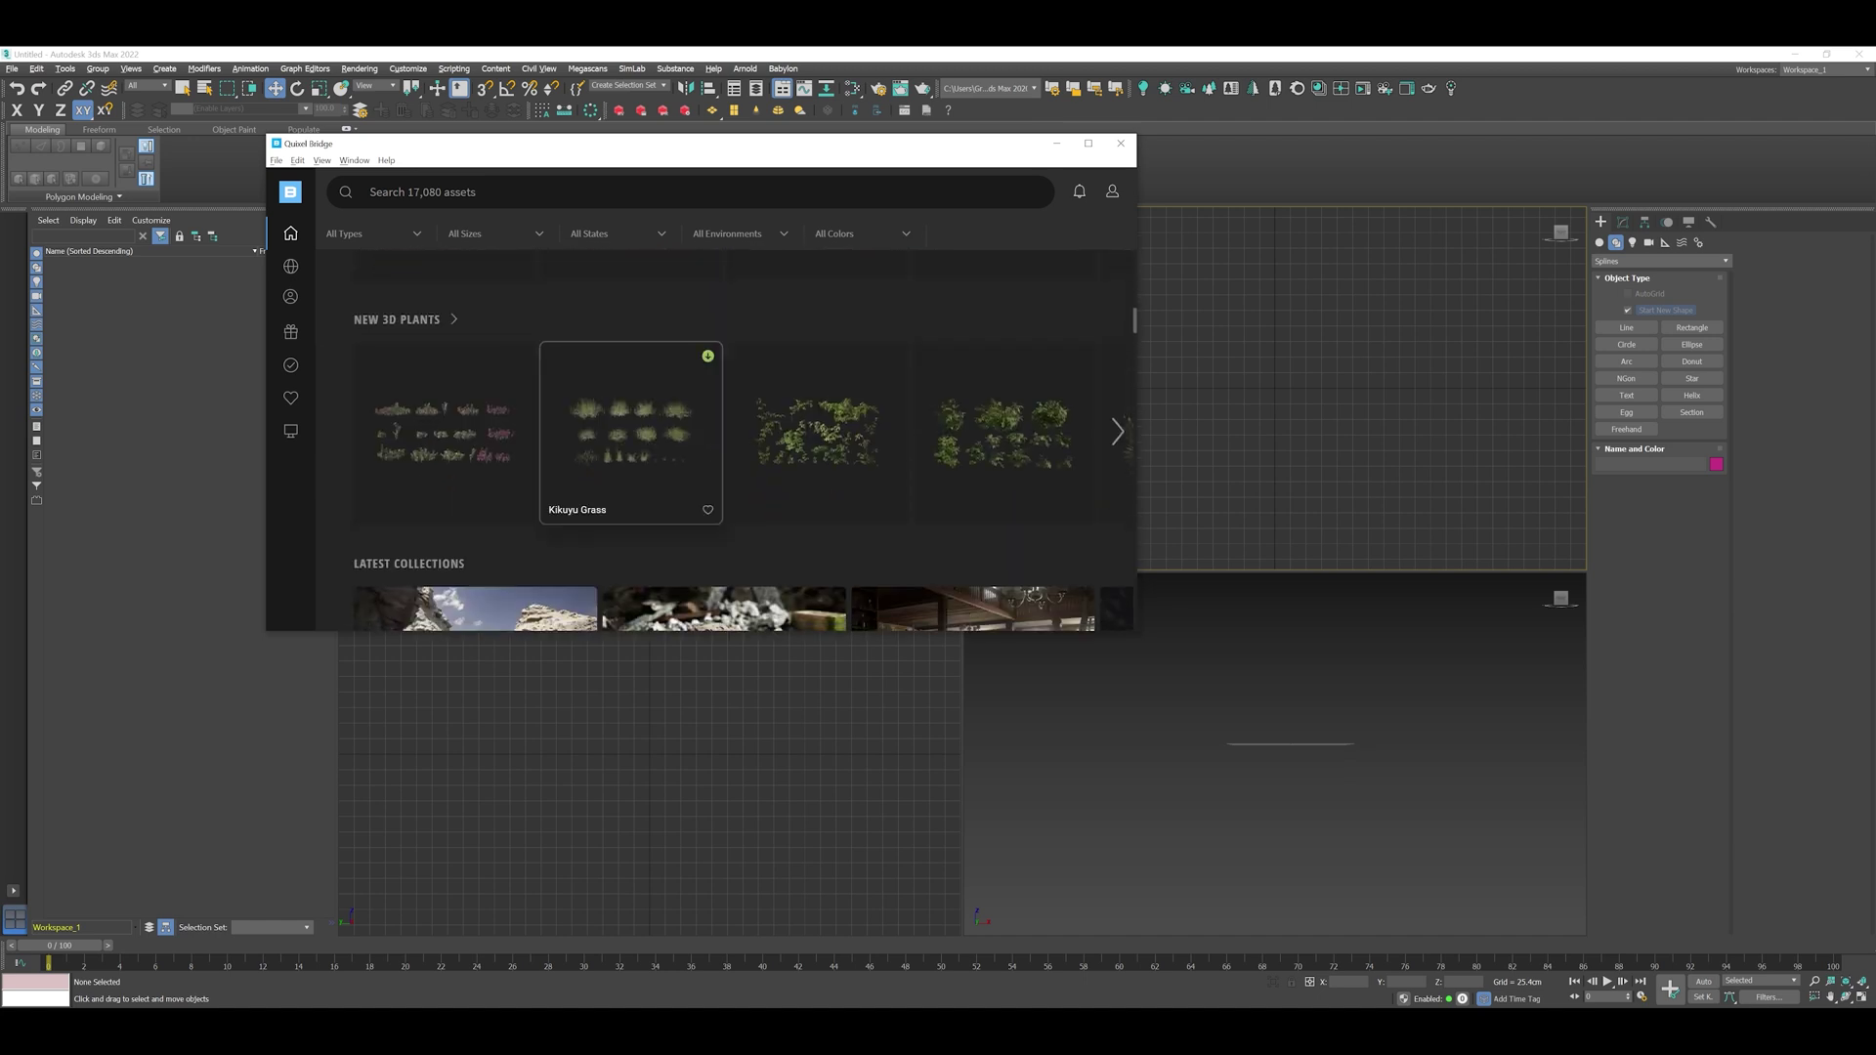
{"action": "scroll", "coordinate": [817, 430], "scroll_direction": "down", "scroll_amount": 6}
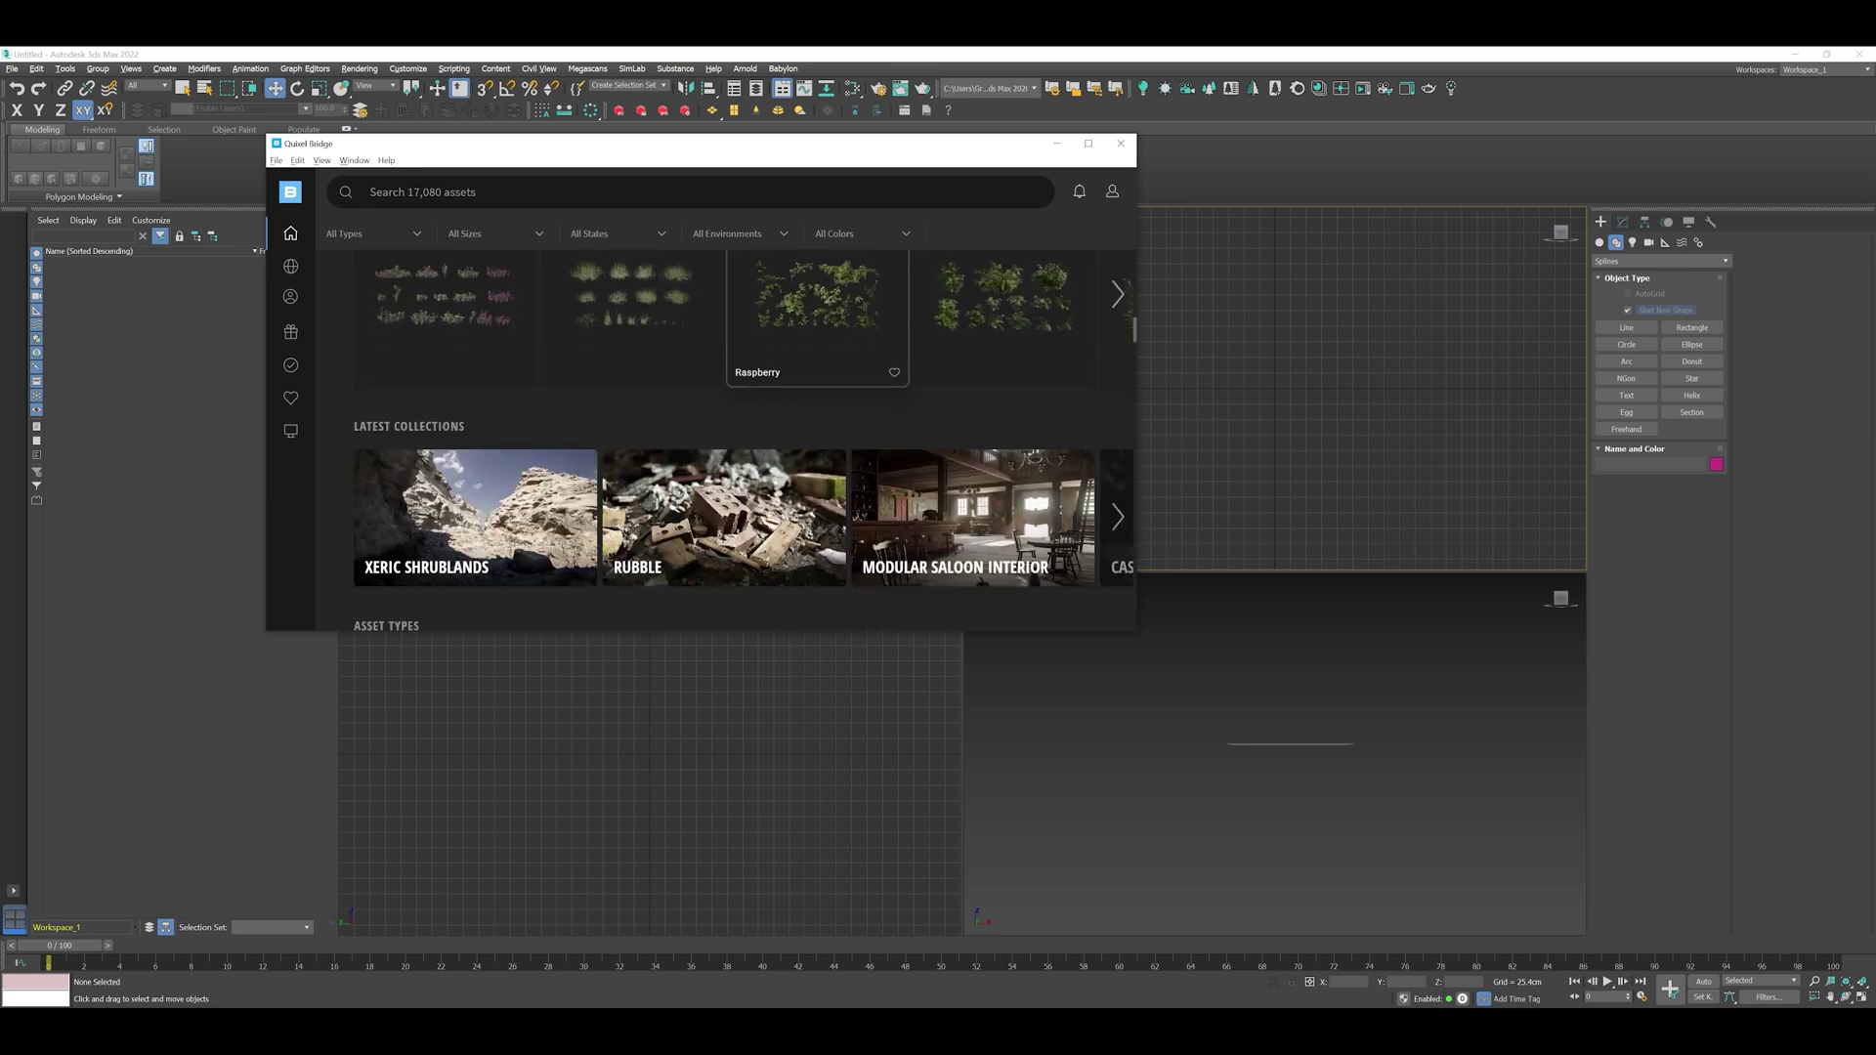
{"action": "scroll", "coordinate": [723, 439], "scroll_direction": "down", "scroll_amount": 2}
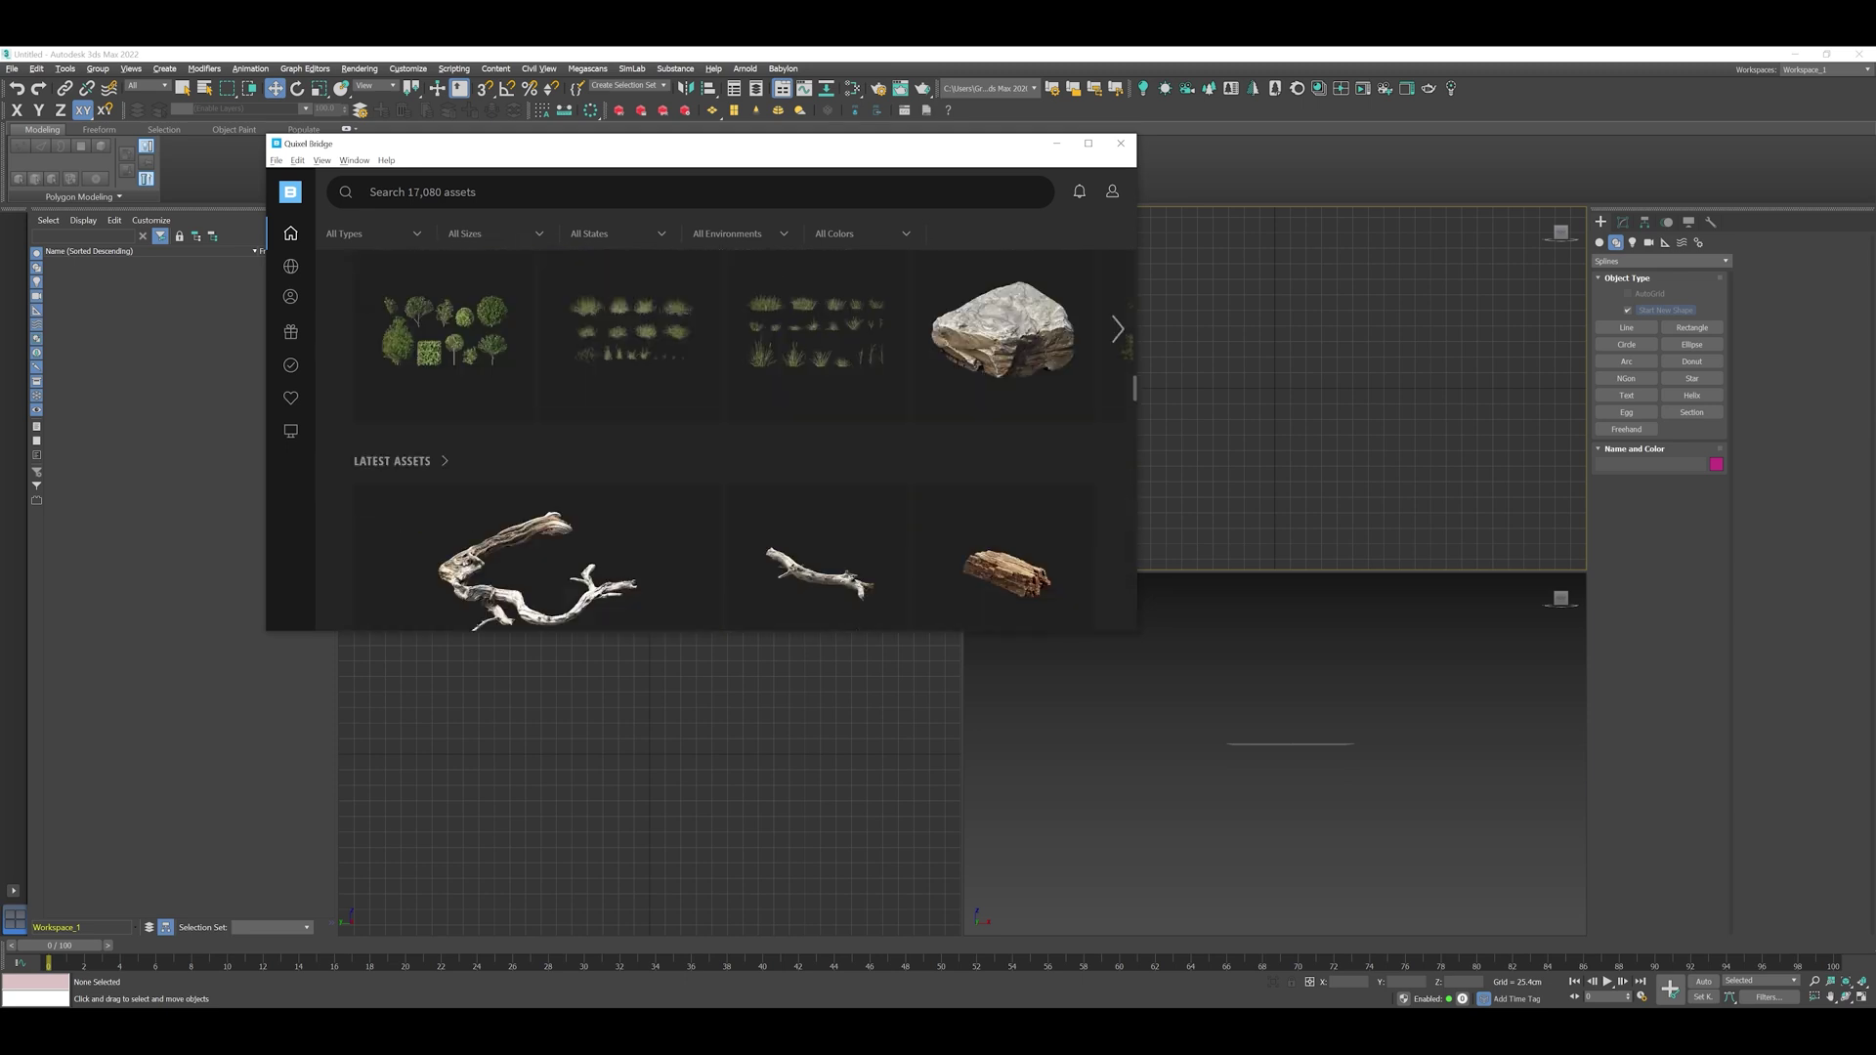
{"action": "scroll", "coordinate": [630, 532], "scroll_direction": "down", "scroll_amount": 3}
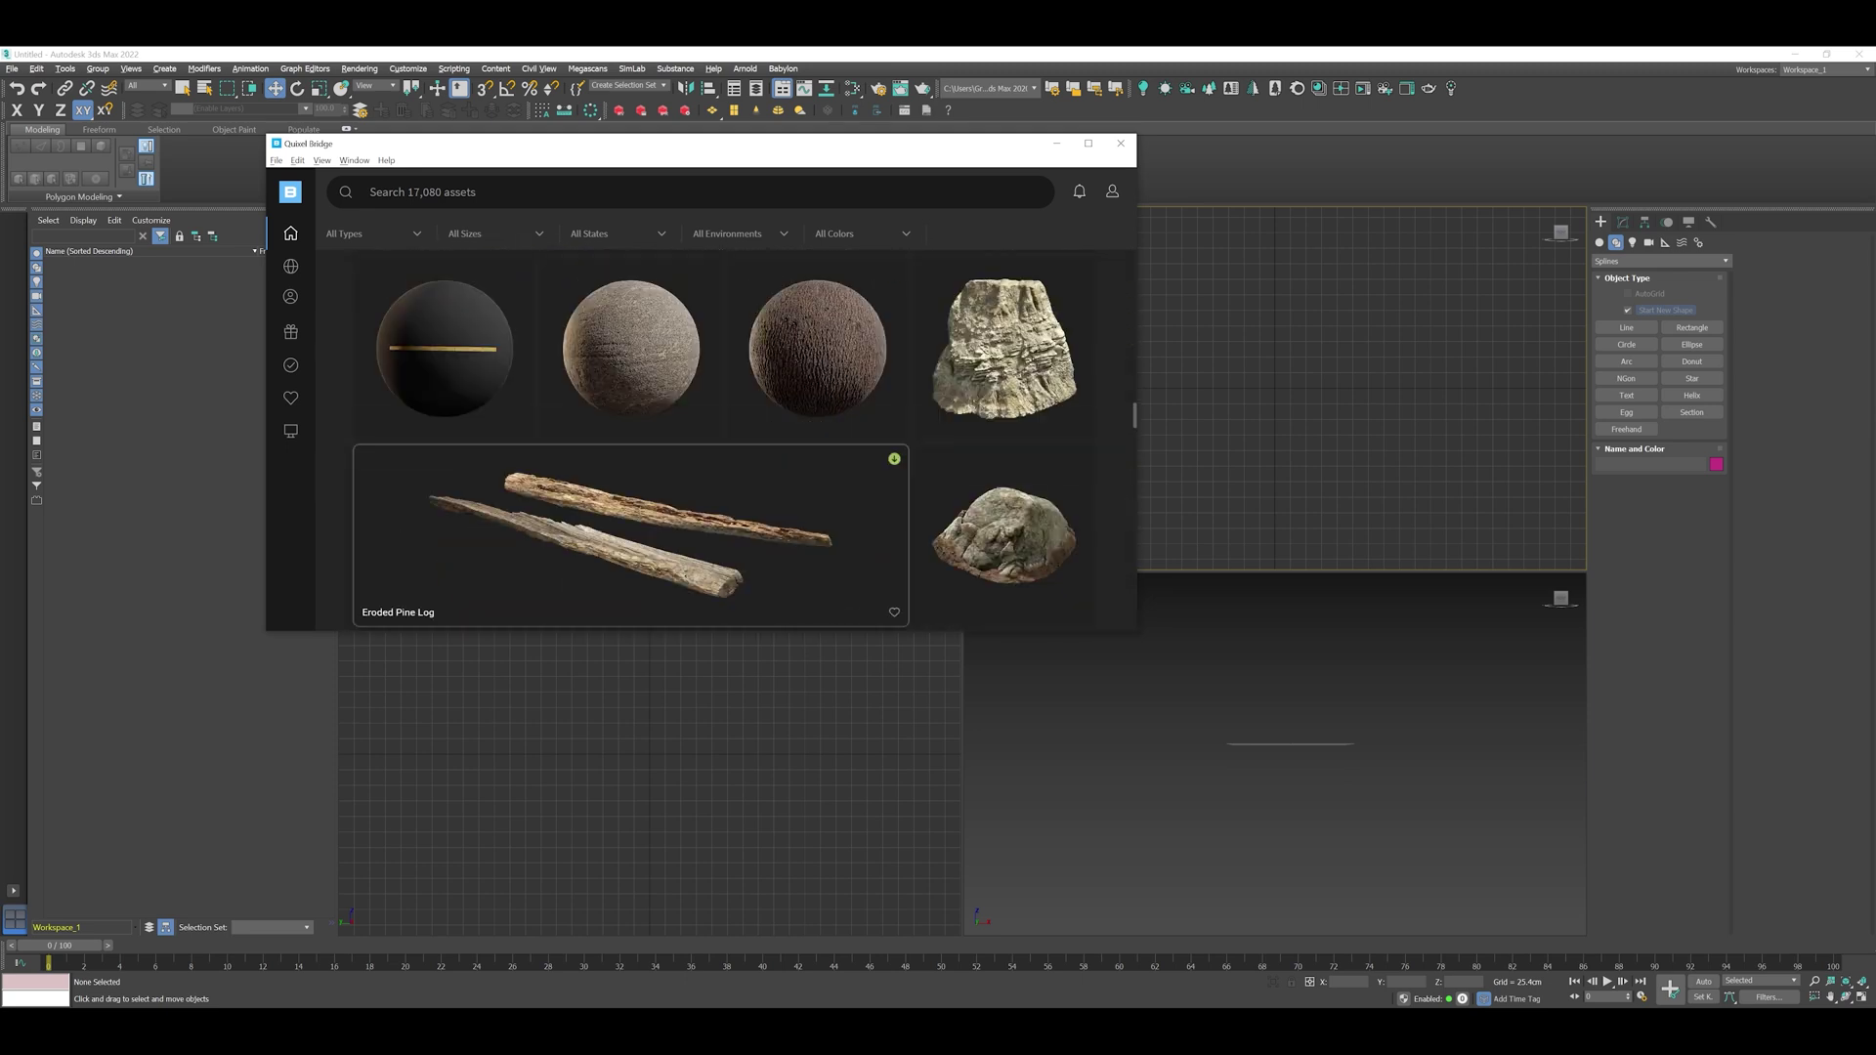
{"action": "scroll", "coordinate": [820, 548], "scroll_direction": "down", "scroll_amount": 4}
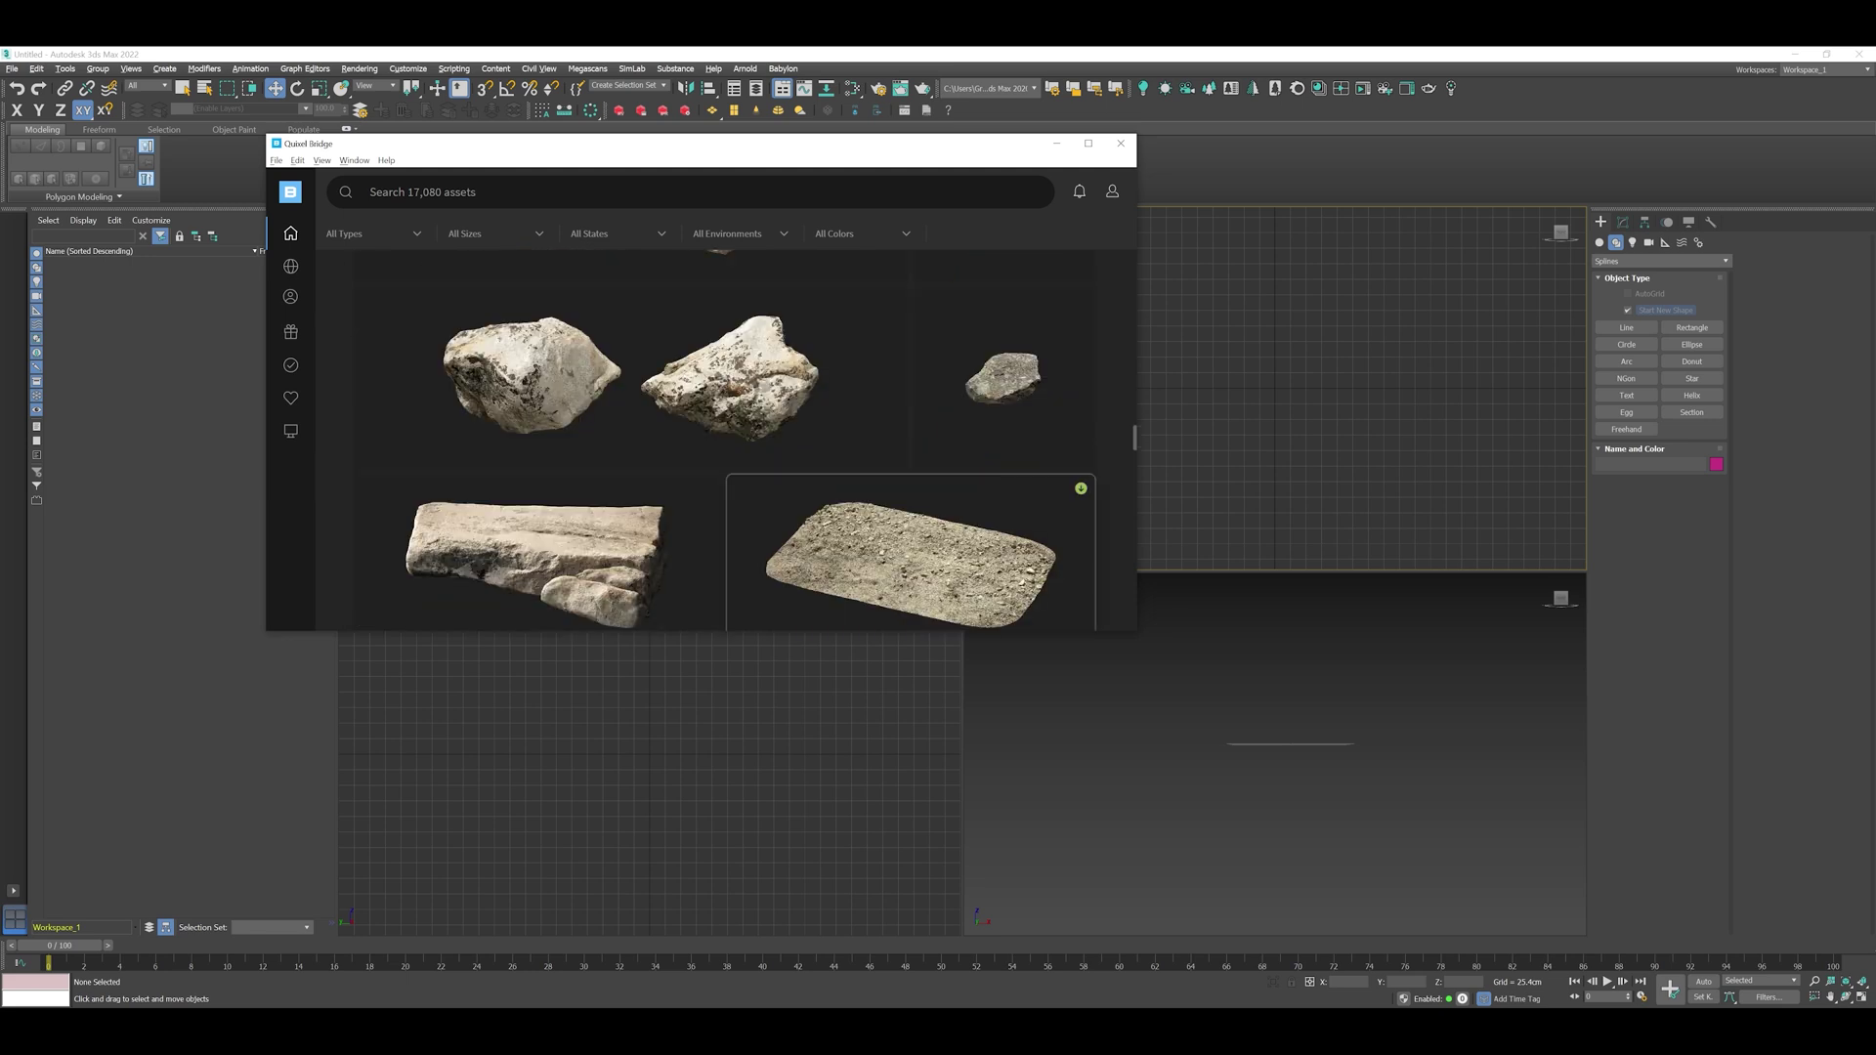
{"action": "scroll", "coordinate": [725, 440], "scroll_direction": "down", "scroll_amount": 6}
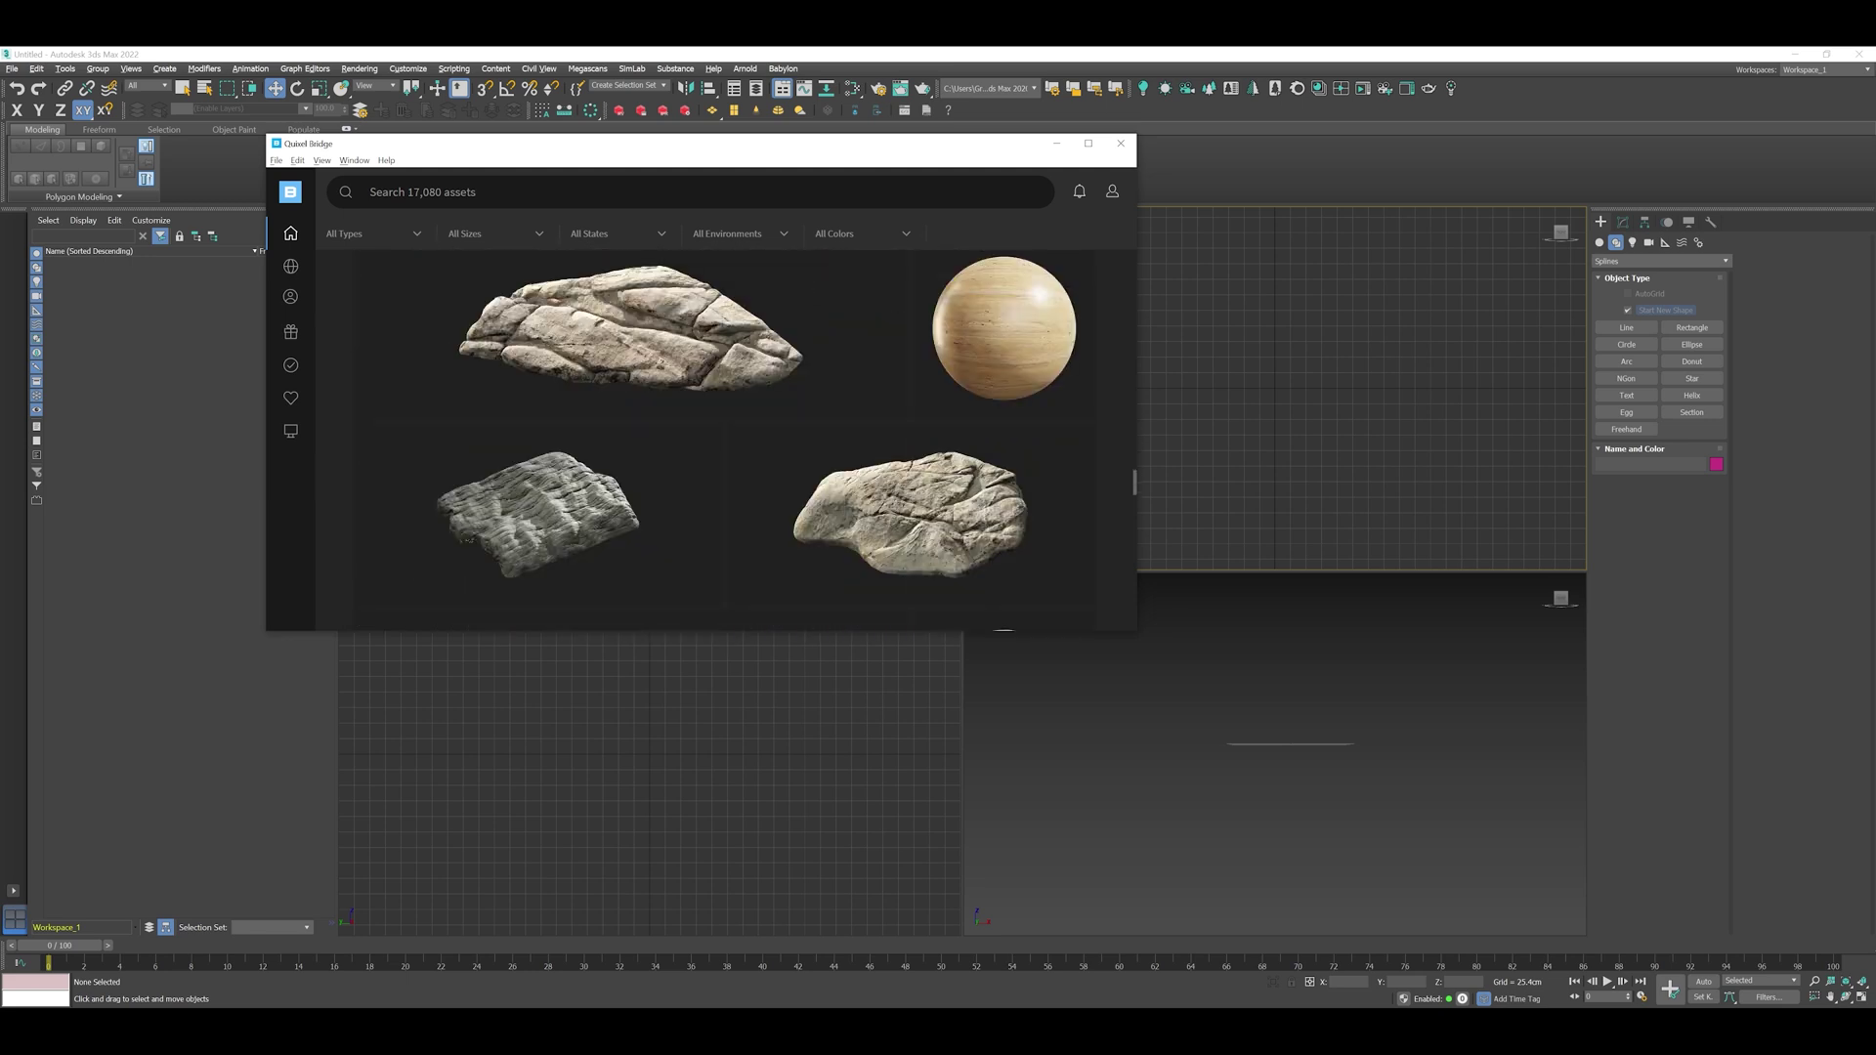
{"action": "scroll", "coordinate": [725, 440], "scroll_direction": "up", "scroll_amount": 8}
{"action": "scroll", "coordinate": [723, 440], "scroll_direction": "up", "scroll_amount": 15}
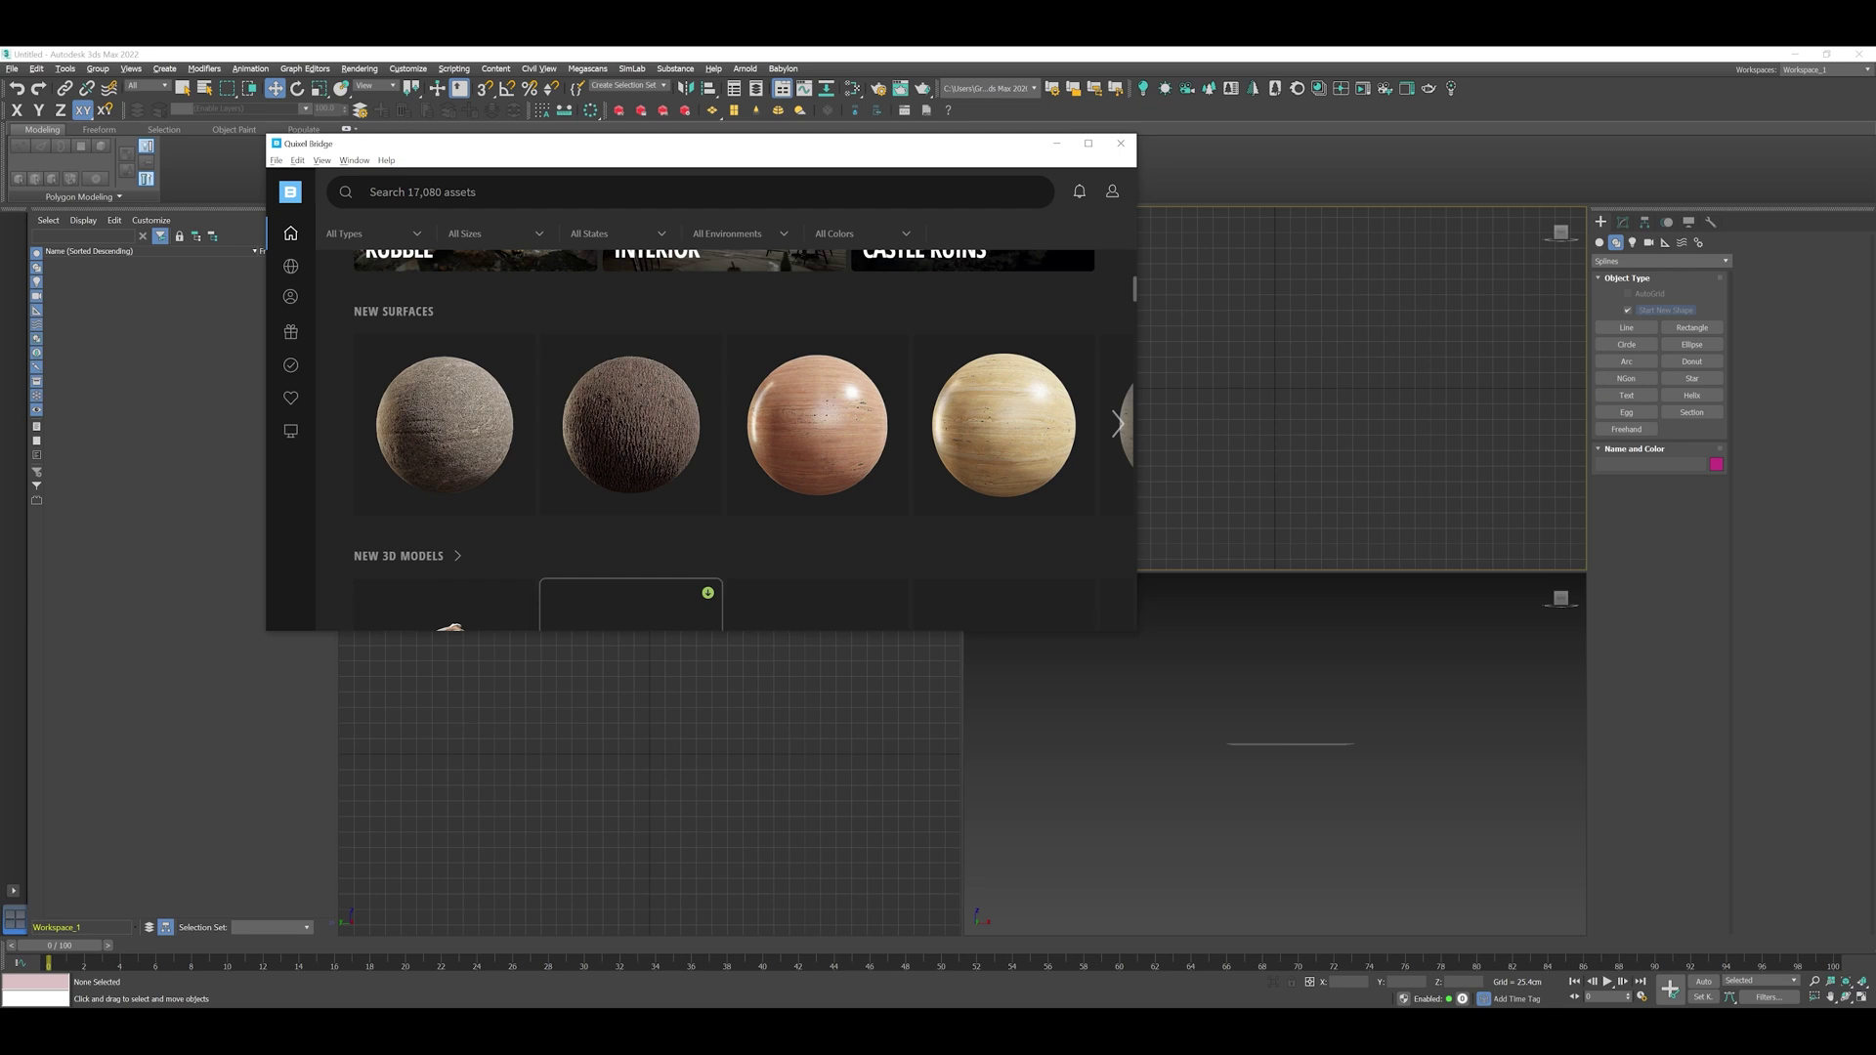
{"action": "scroll", "coordinate": [723, 439], "scroll_direction": "up", "scroll_amount": 2}
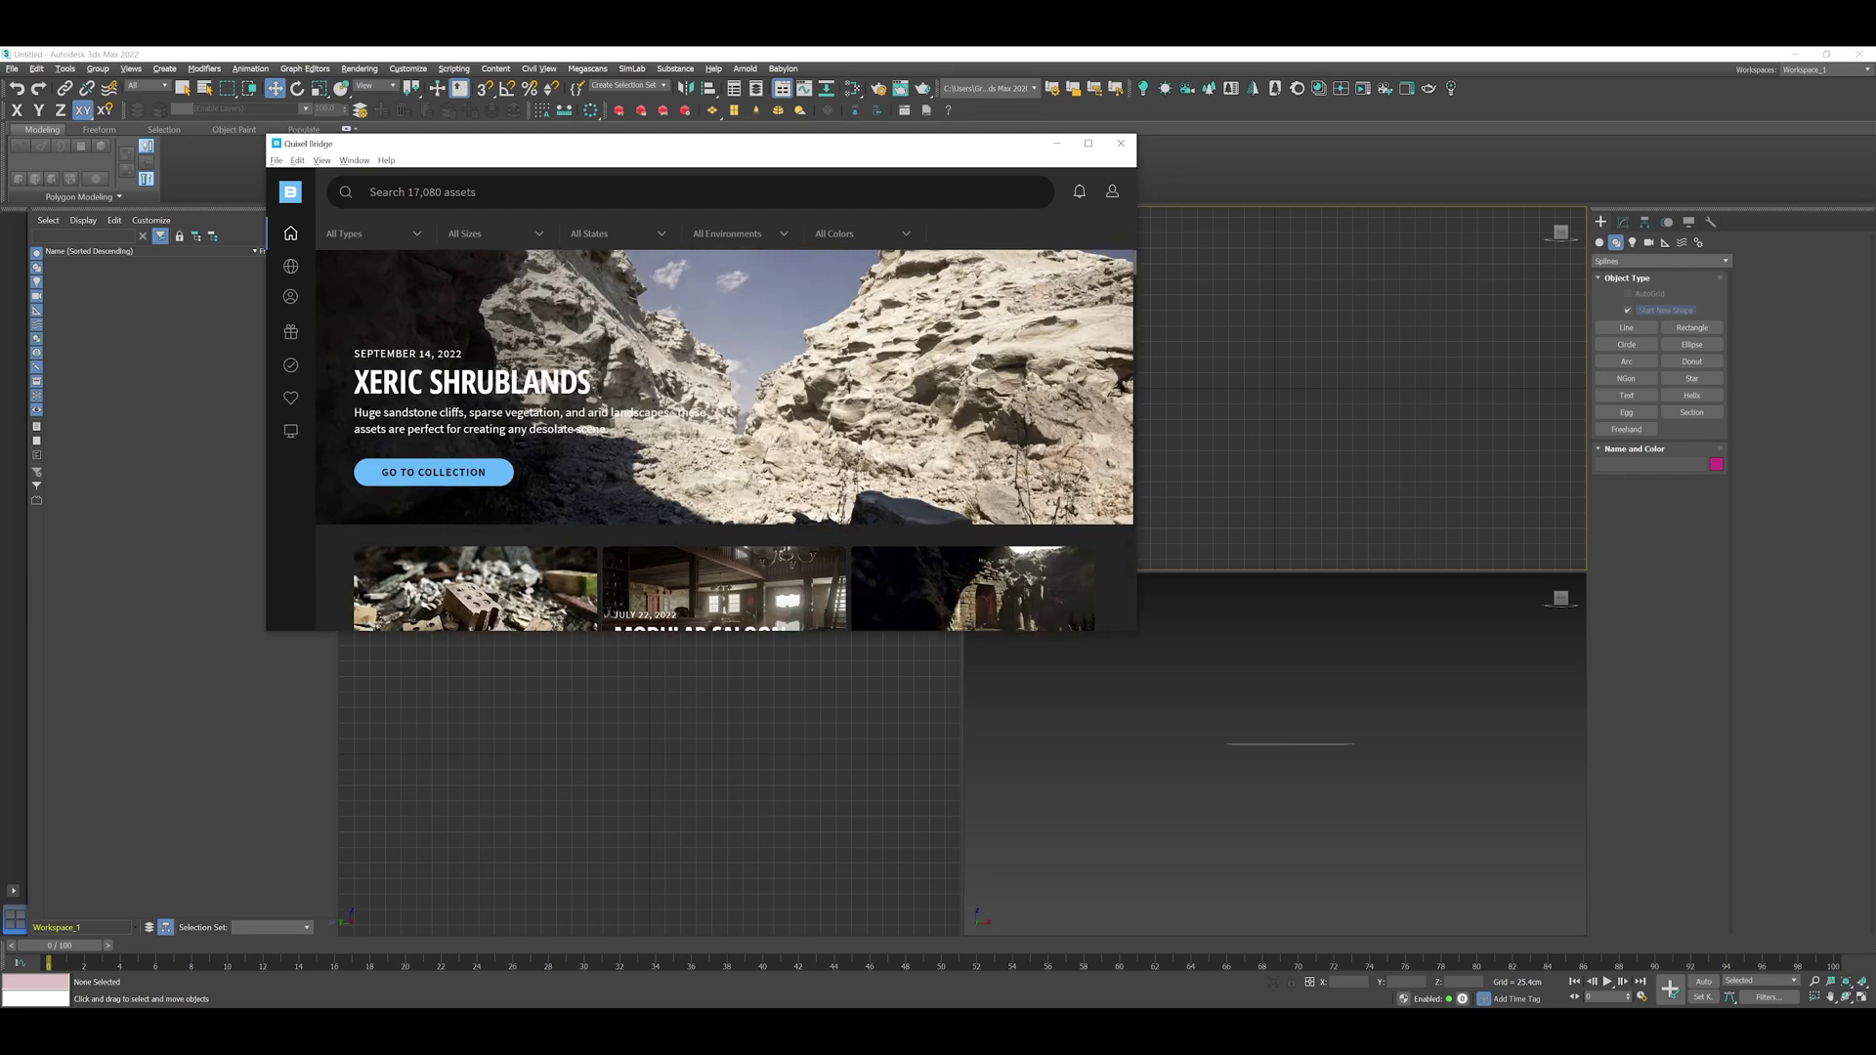
{"action": "mouse_move", "coordinate": [290, 431]}
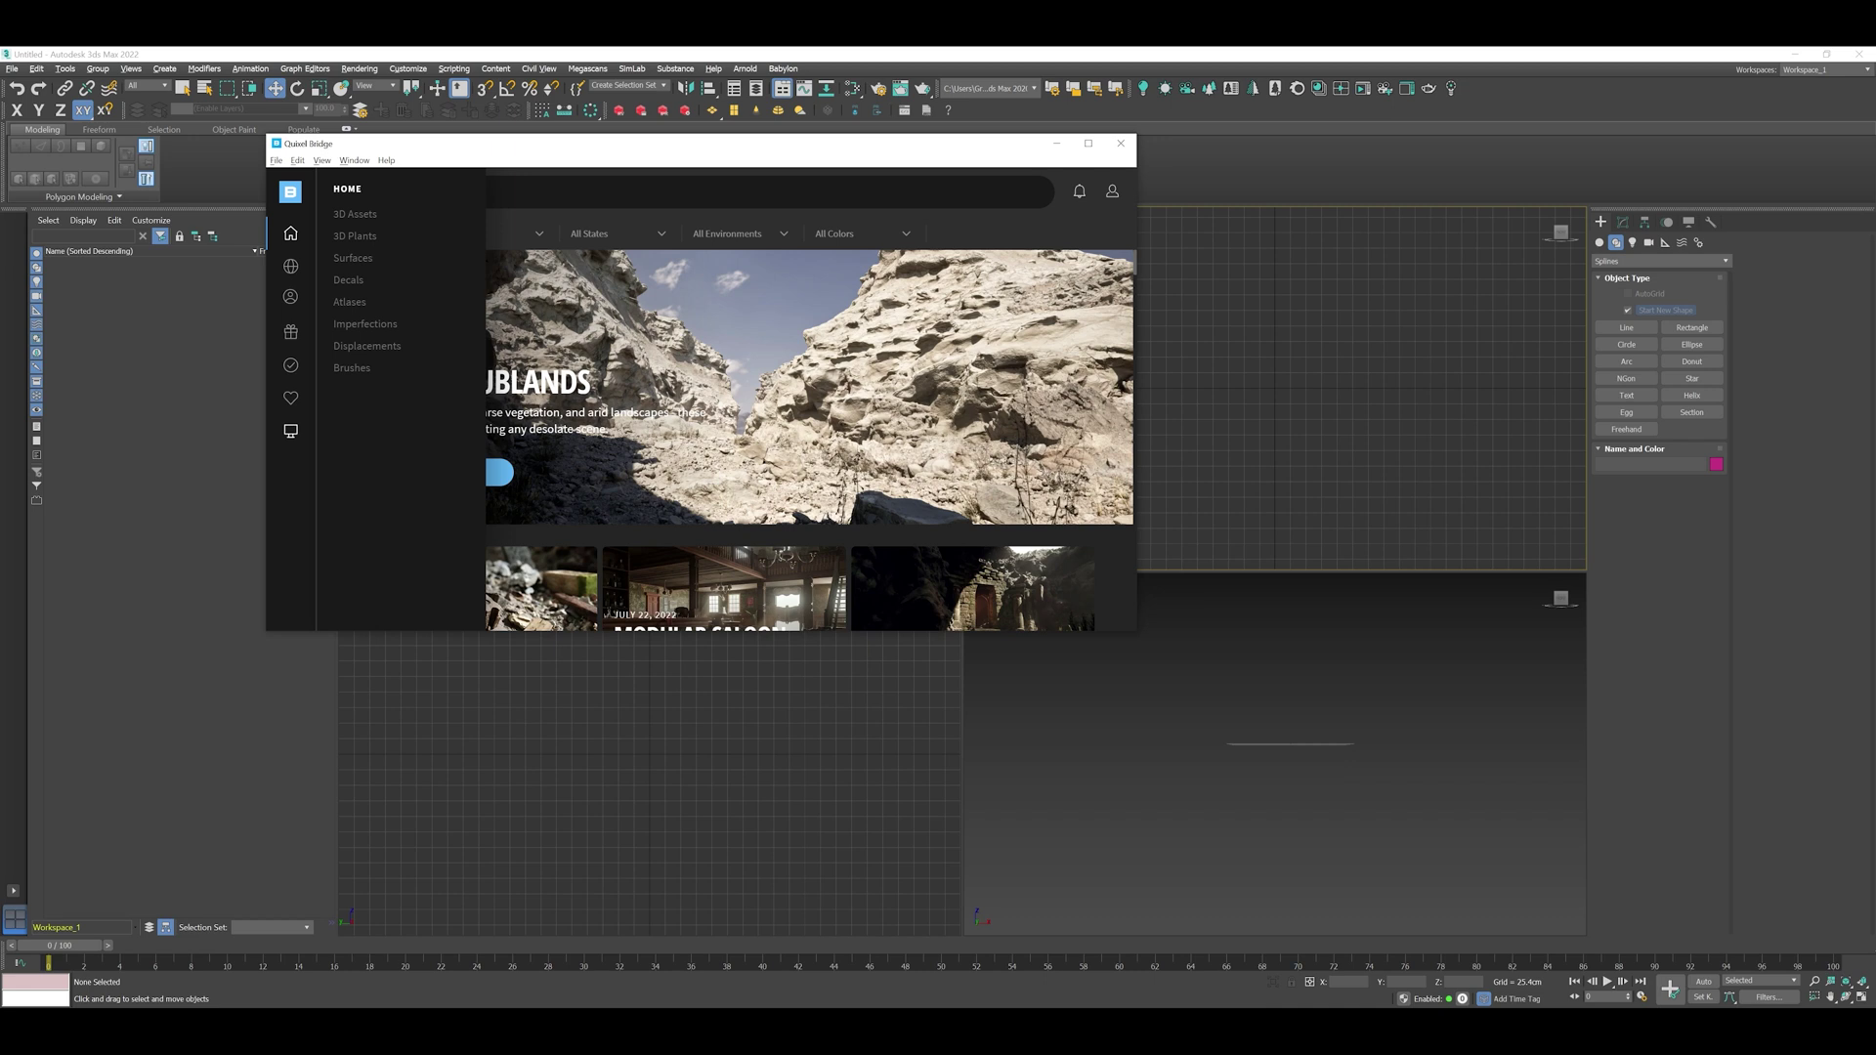
{"action": "left_click", "coordinate": [290, 429]}
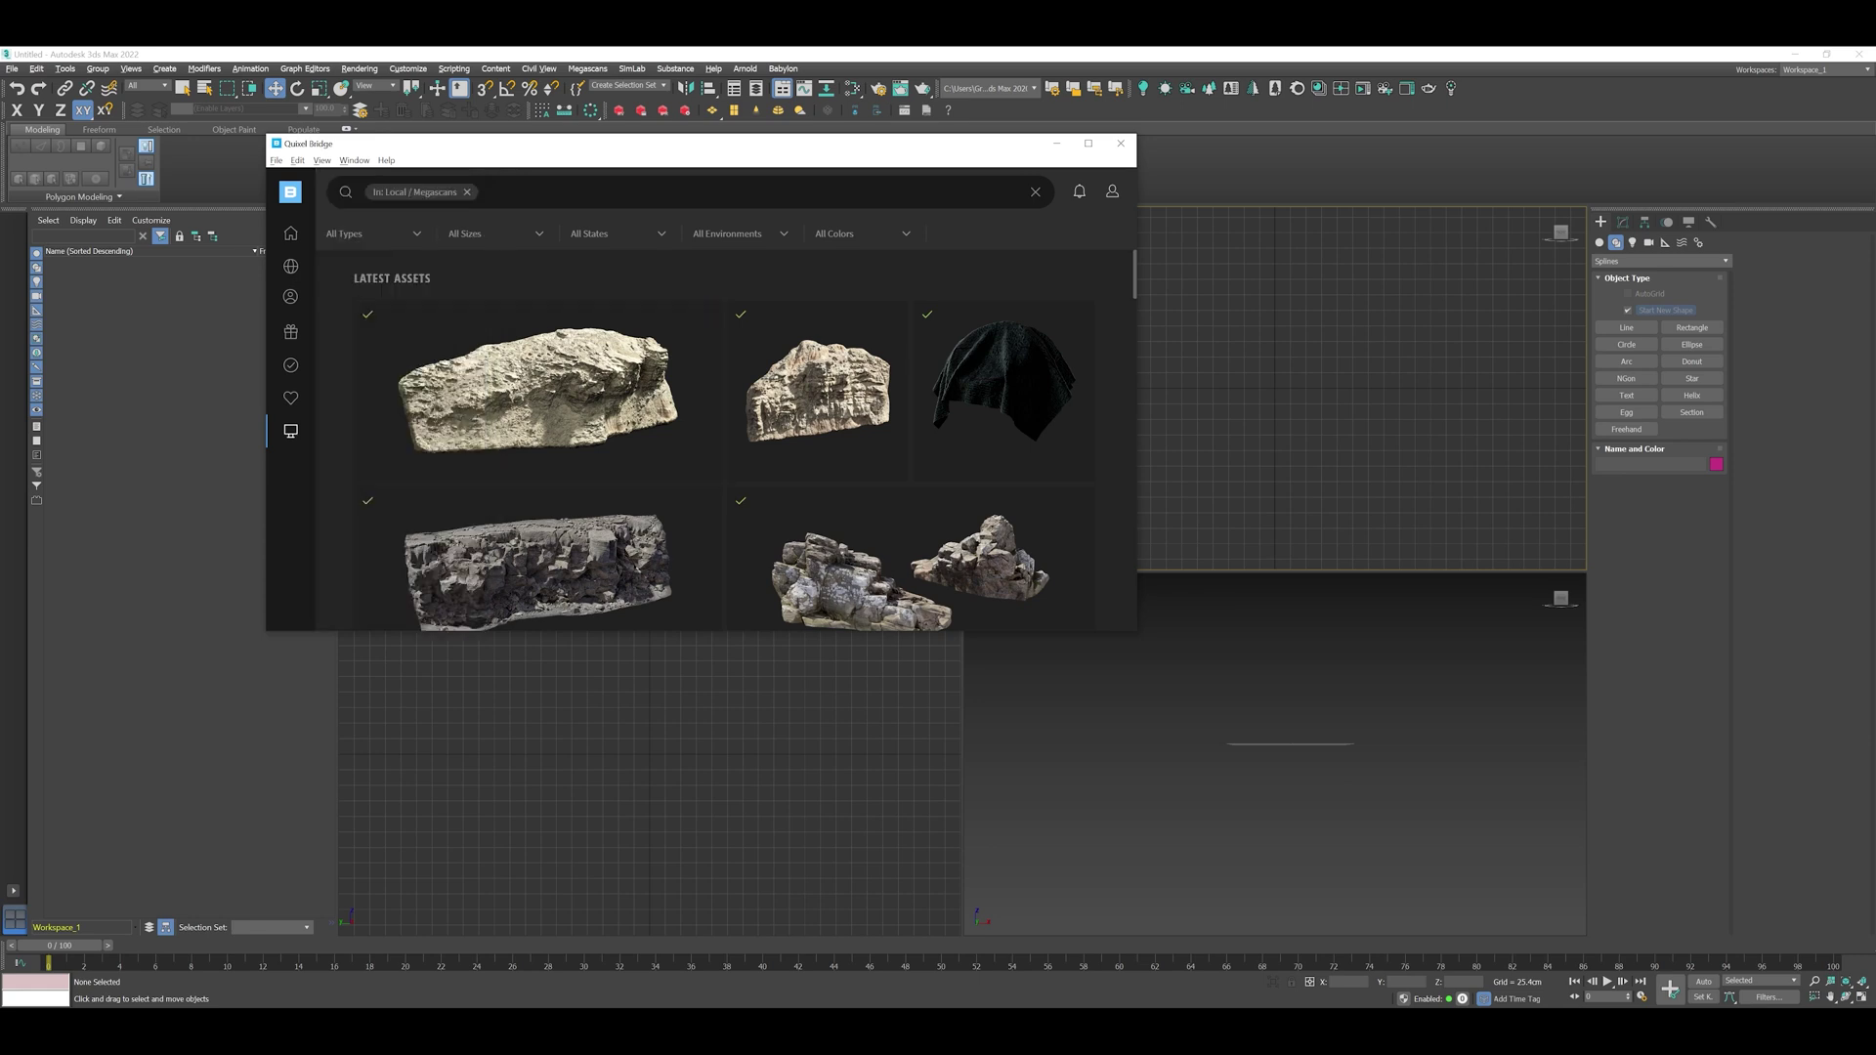
Step: Open the white Old Tree Branch from the new 3D models, review its related assets, and choose 4K Resolution
{"action": "left_click", "coordinate": [291, 232]}
{"action": "scroll", "coordinate": [630, 460], "scroll_direction": "down", "scroll_amount": 10}
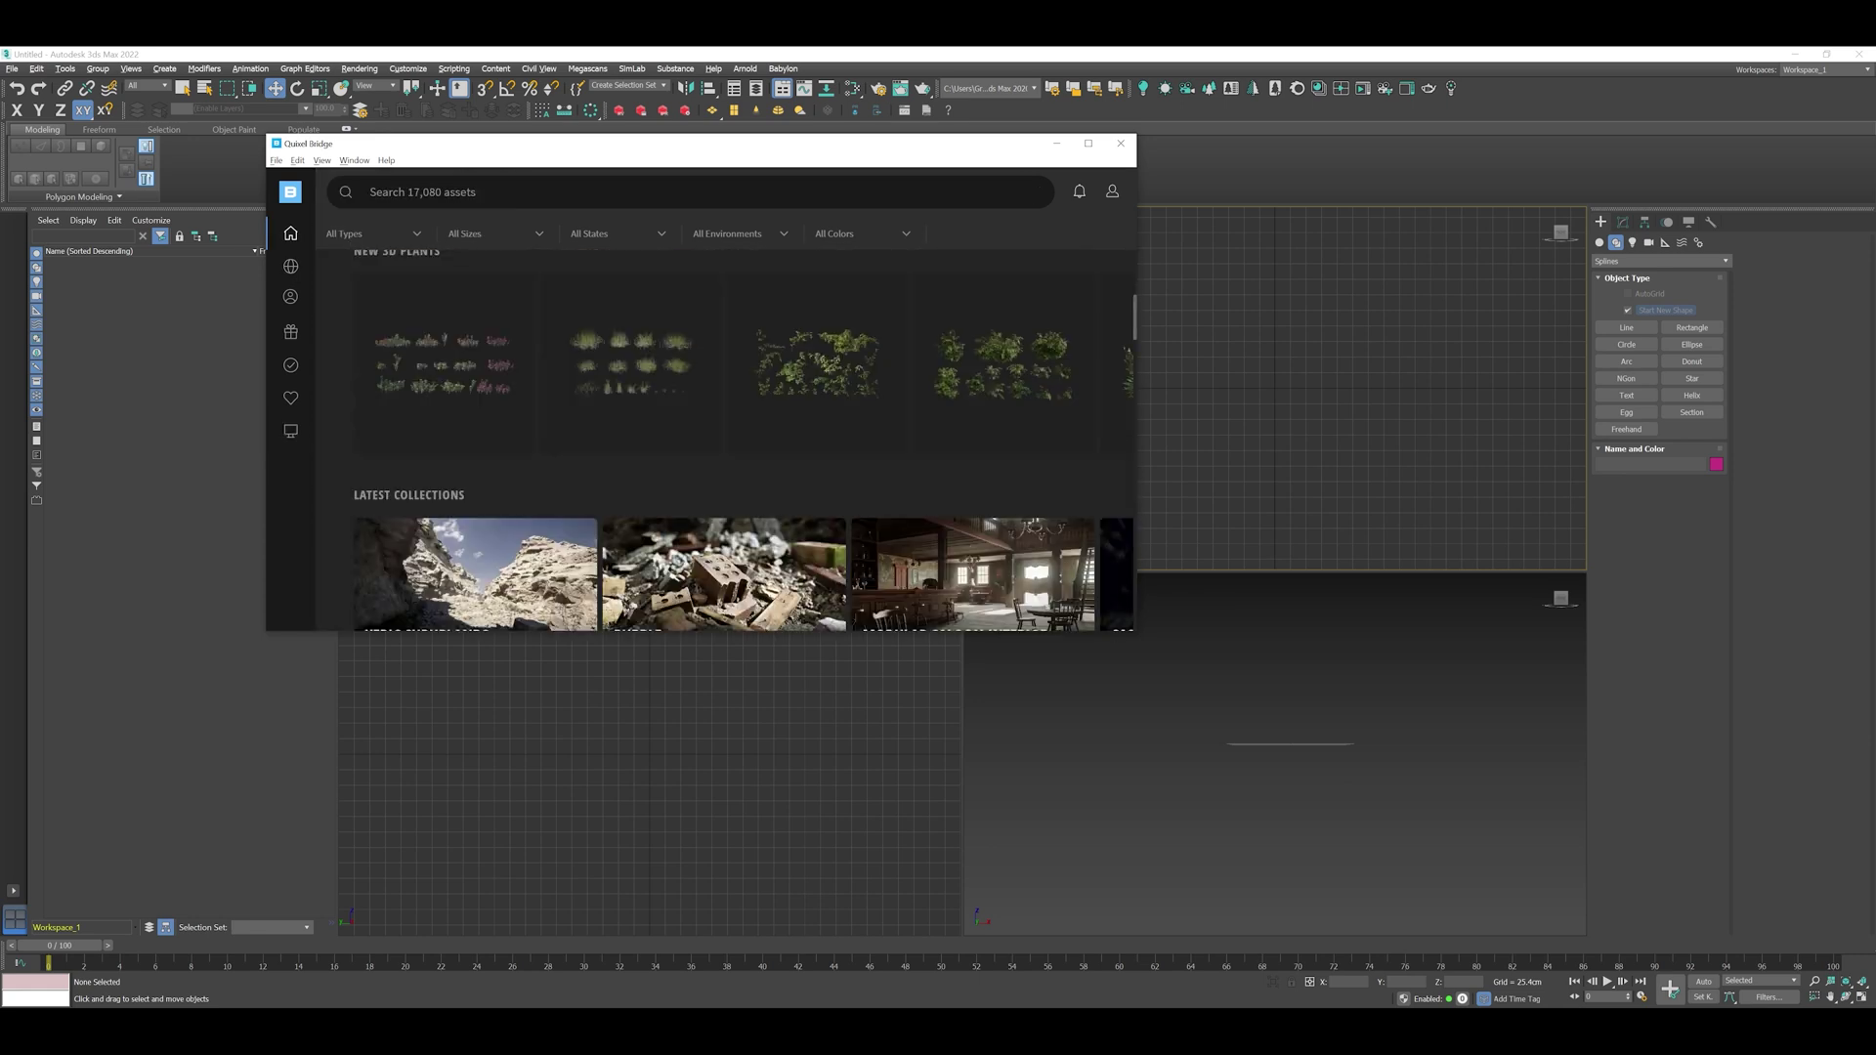
{"action": "left_click", "coordinate": [630, 459]}
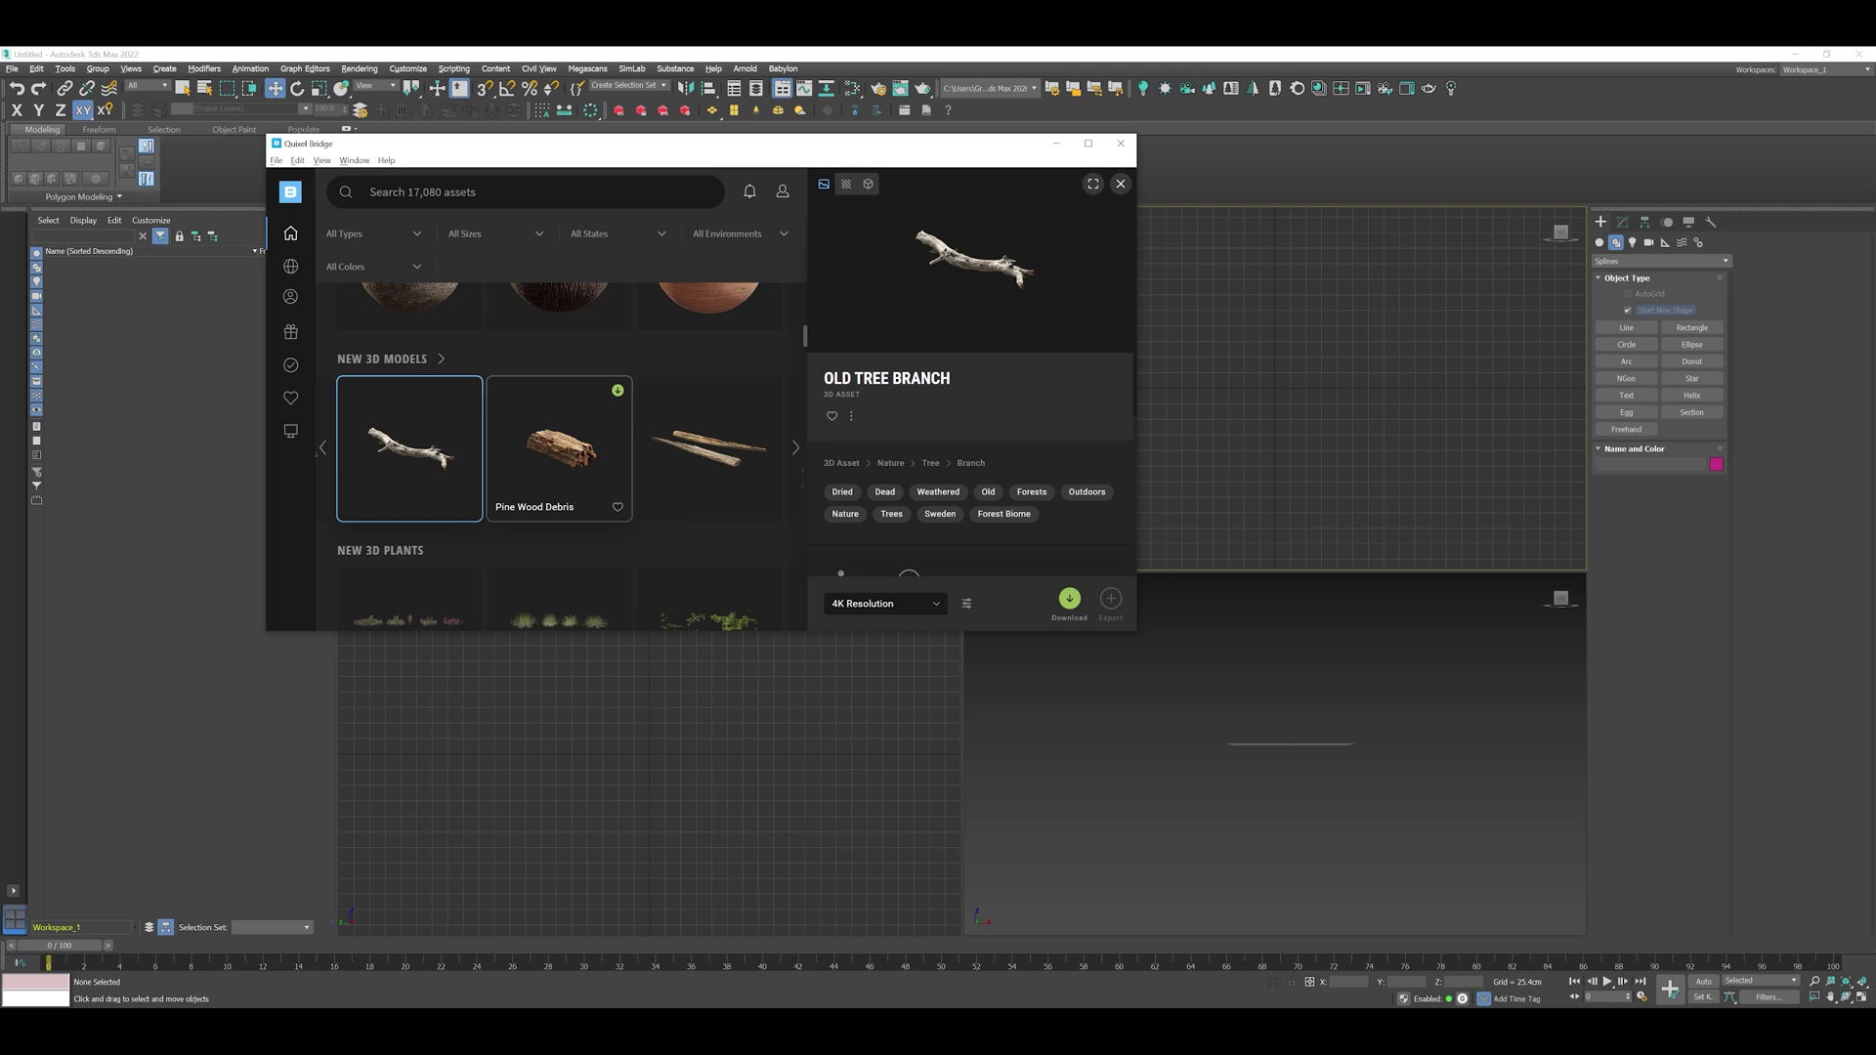
{"action": "scroll", "coordinate": [973, 439], "scroll_direction": "down", "scroll_amount": 5}
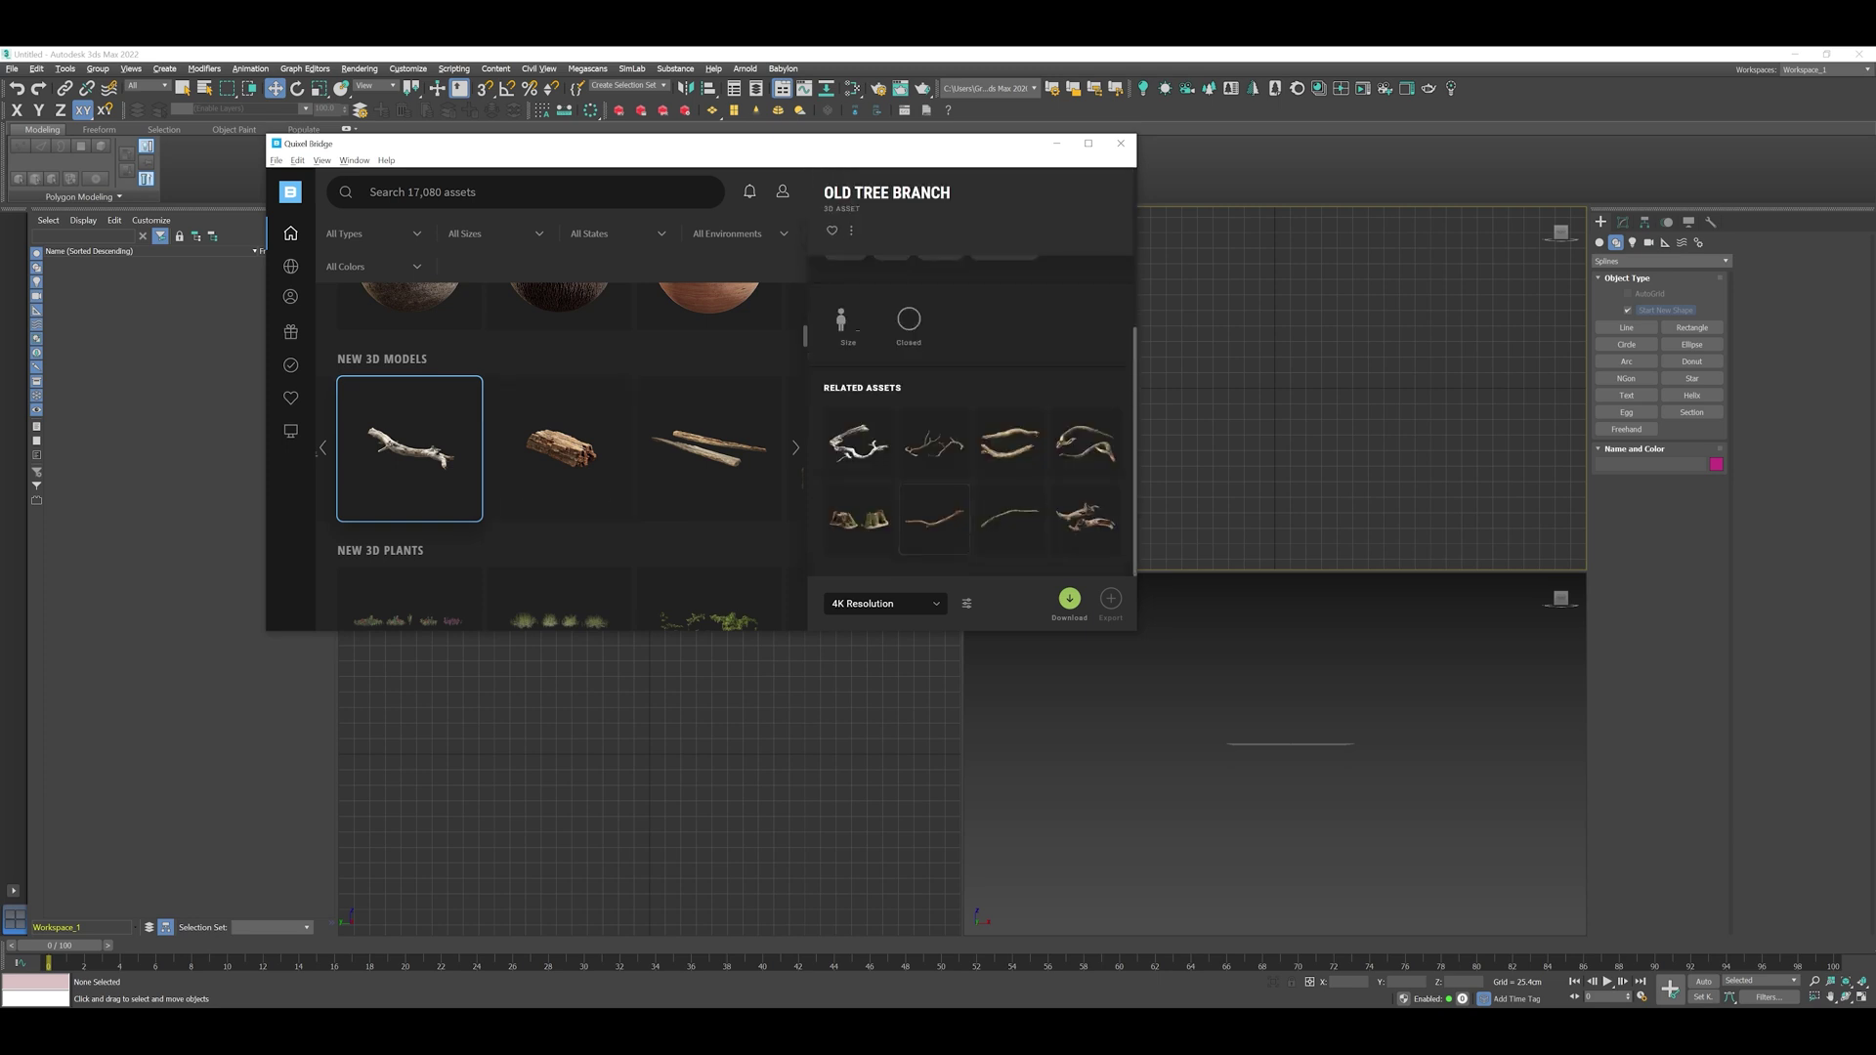
{"action": "scroll", "coordinate": [972, 440], "scroll_direction": "up", "scroll_amount": 5}
{"action": "left_click", "coordinate": [884, 603]}
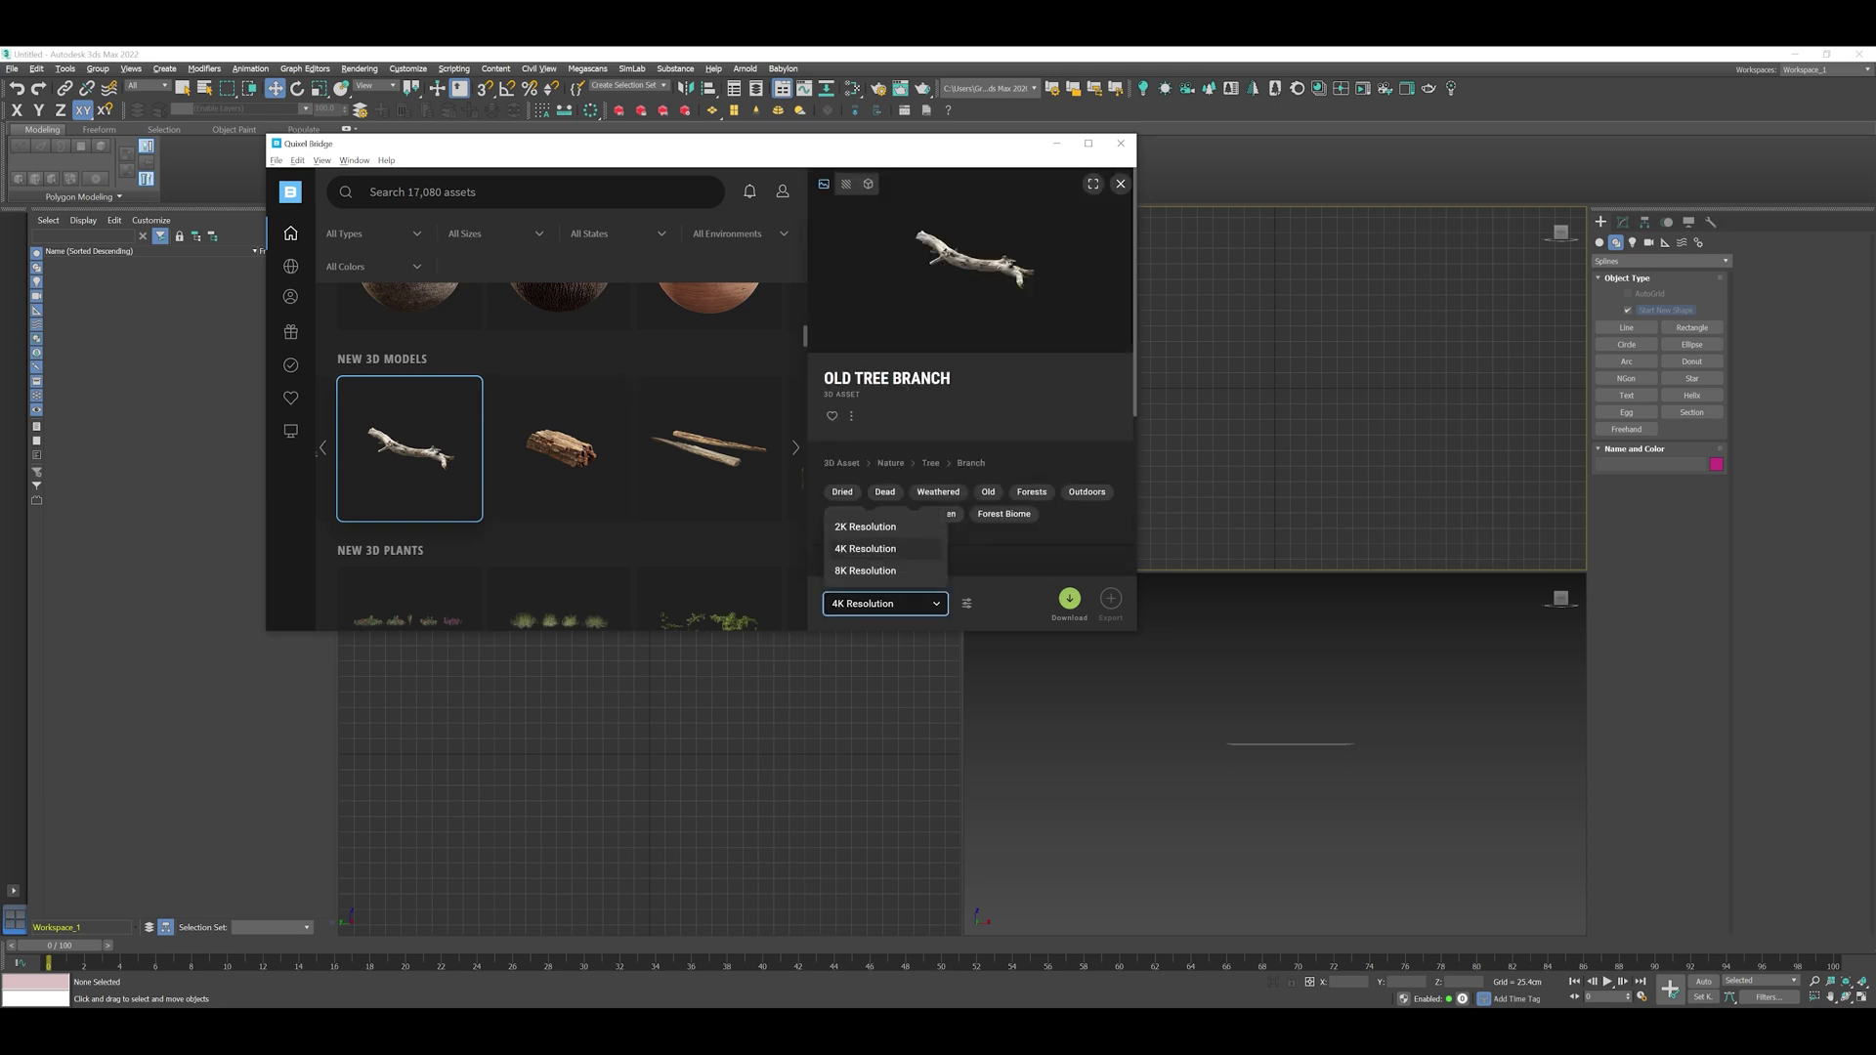
{"action": "left_click", "coordinate": [909, 548]}
Step: Check the texture download settings and the Albedo format options, leaving JPEG selected, and return to the local assets
{"action": "left_click", "coordinate": [966, 603]}
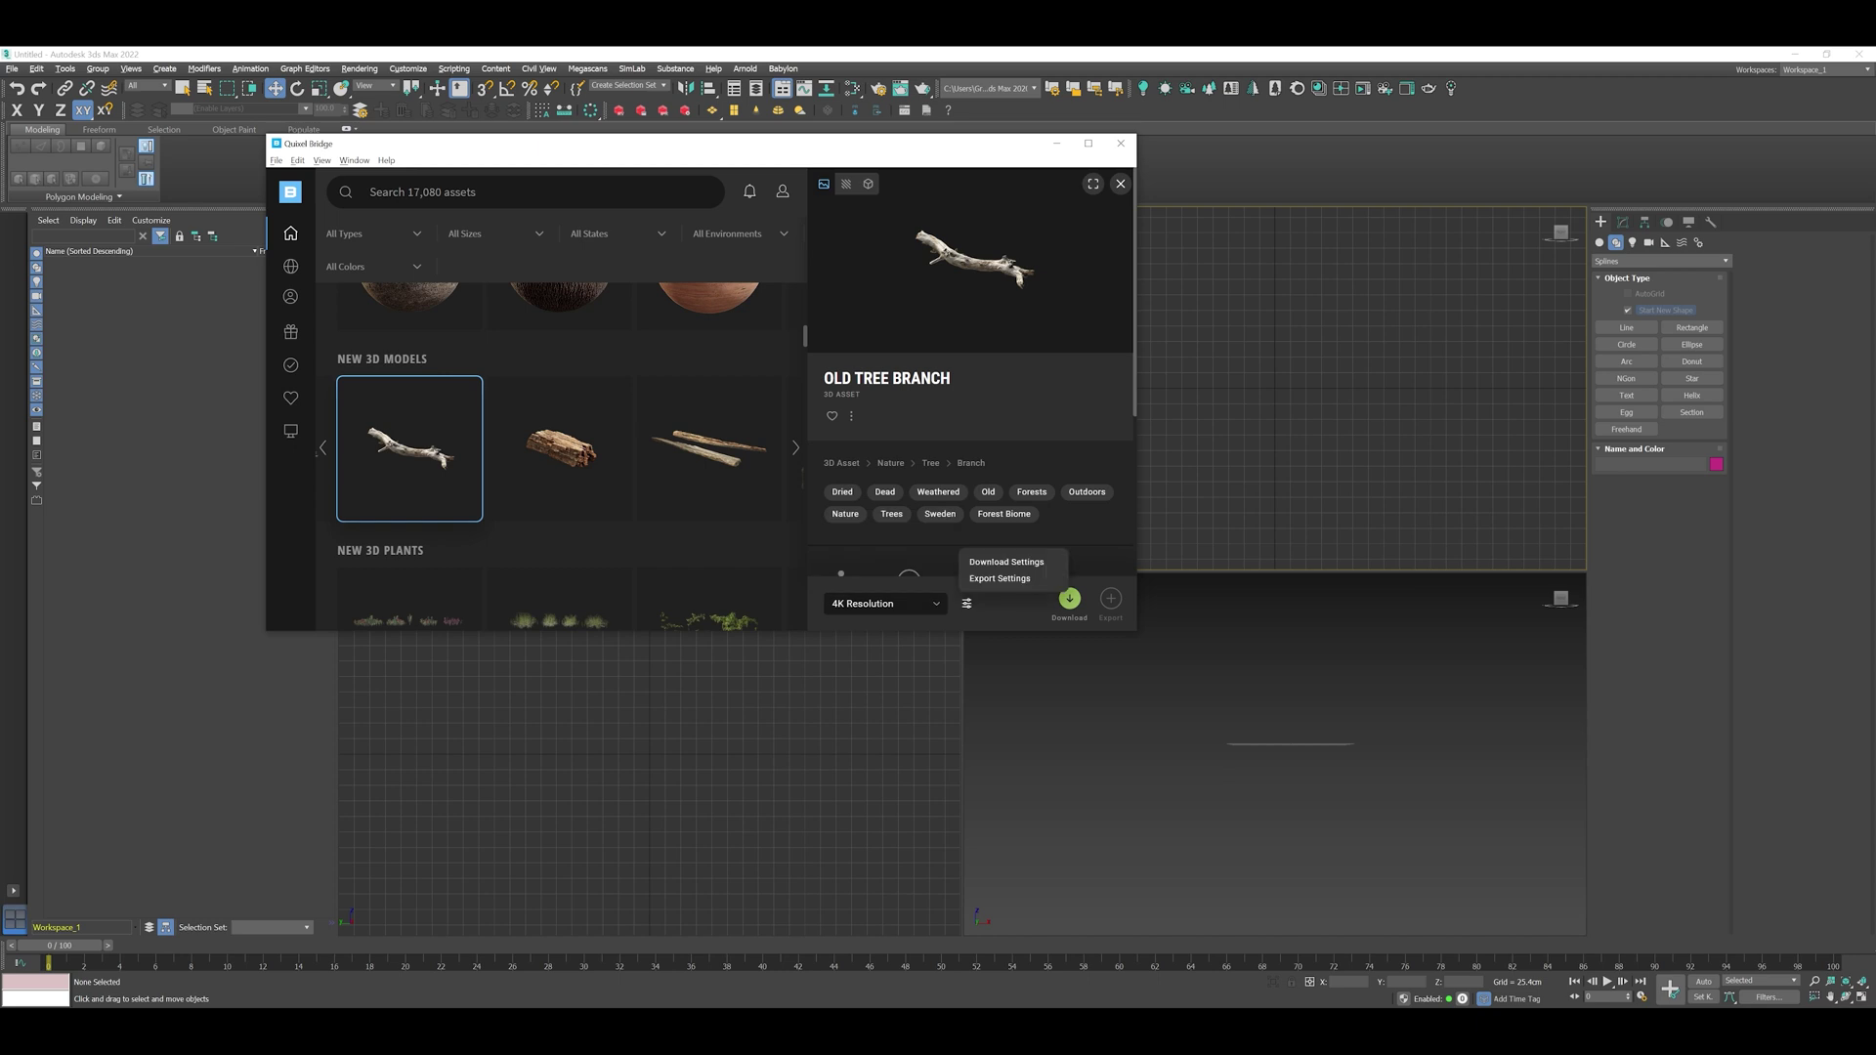
{"action": "left_click", "coordinate": [1016, 562]}
{"action": "scroll", "coordinate": [1036, 391], "scroll_direction": "up", "scroll_amount": 6}
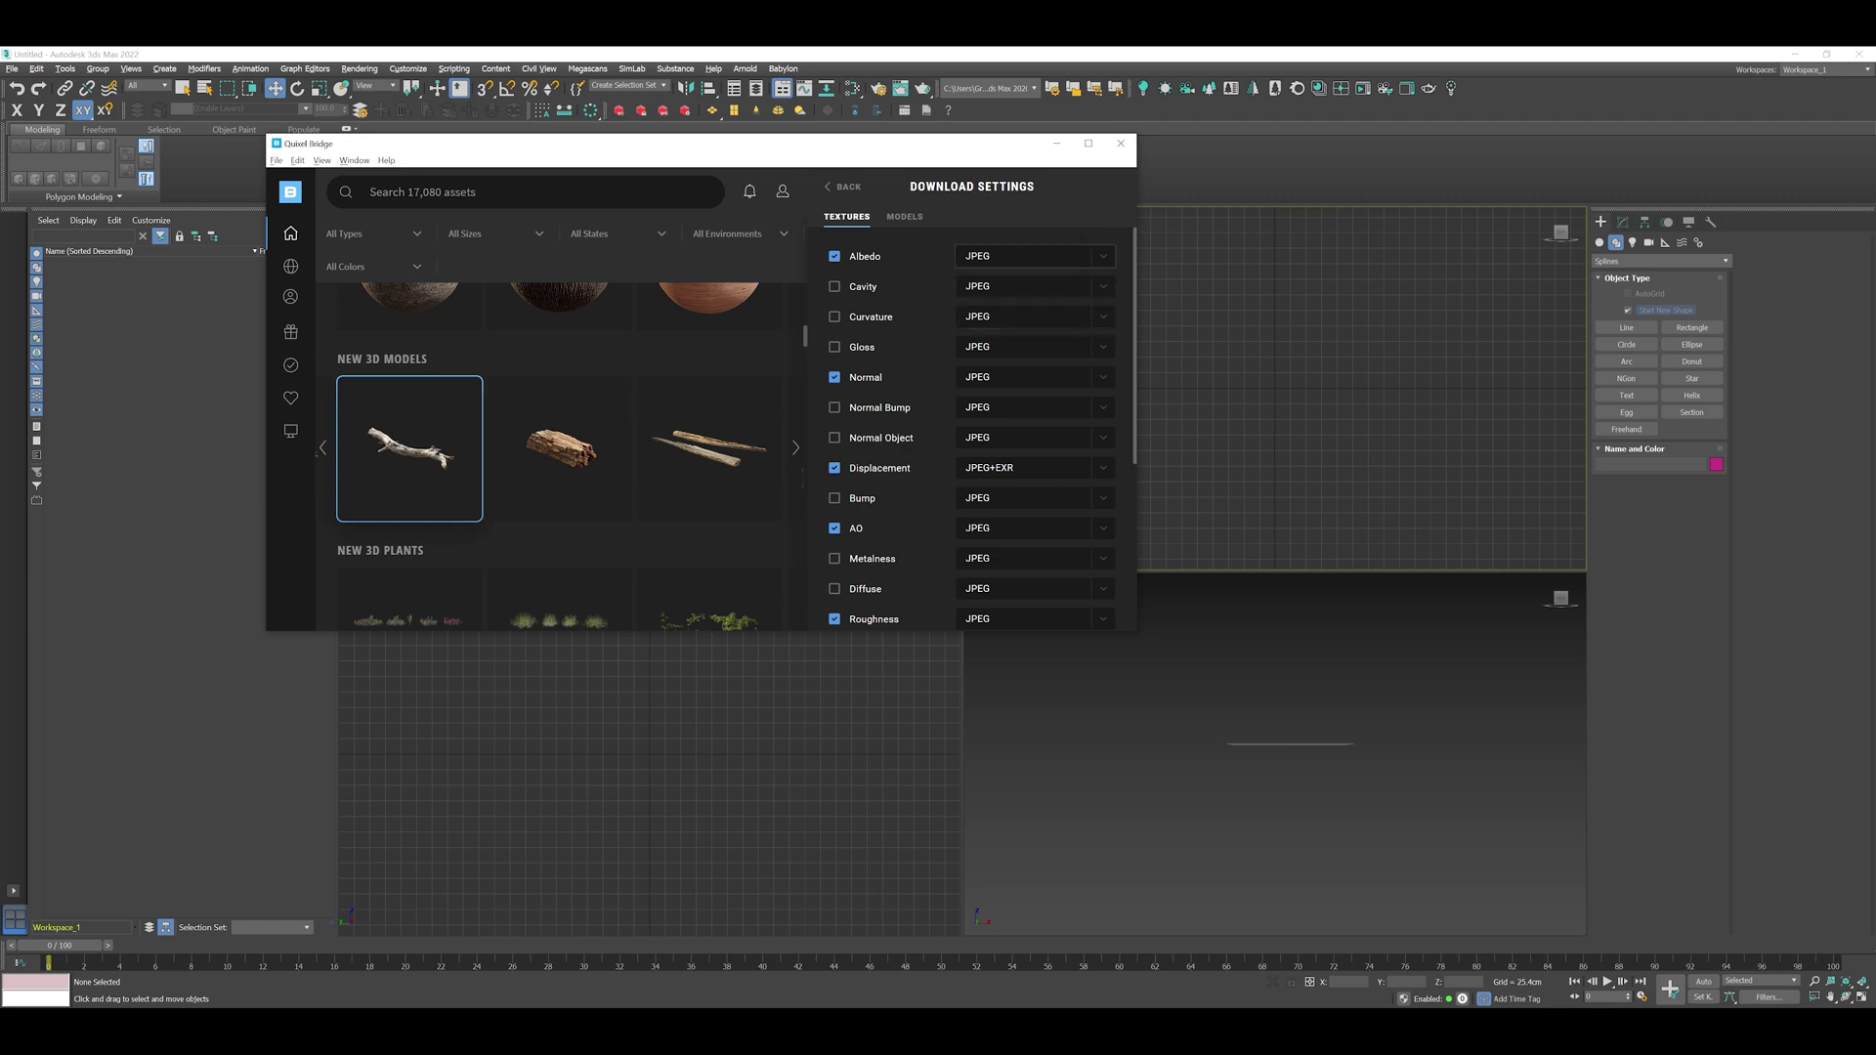
{"action": "left_click", "coordinate": [1034, 256]}
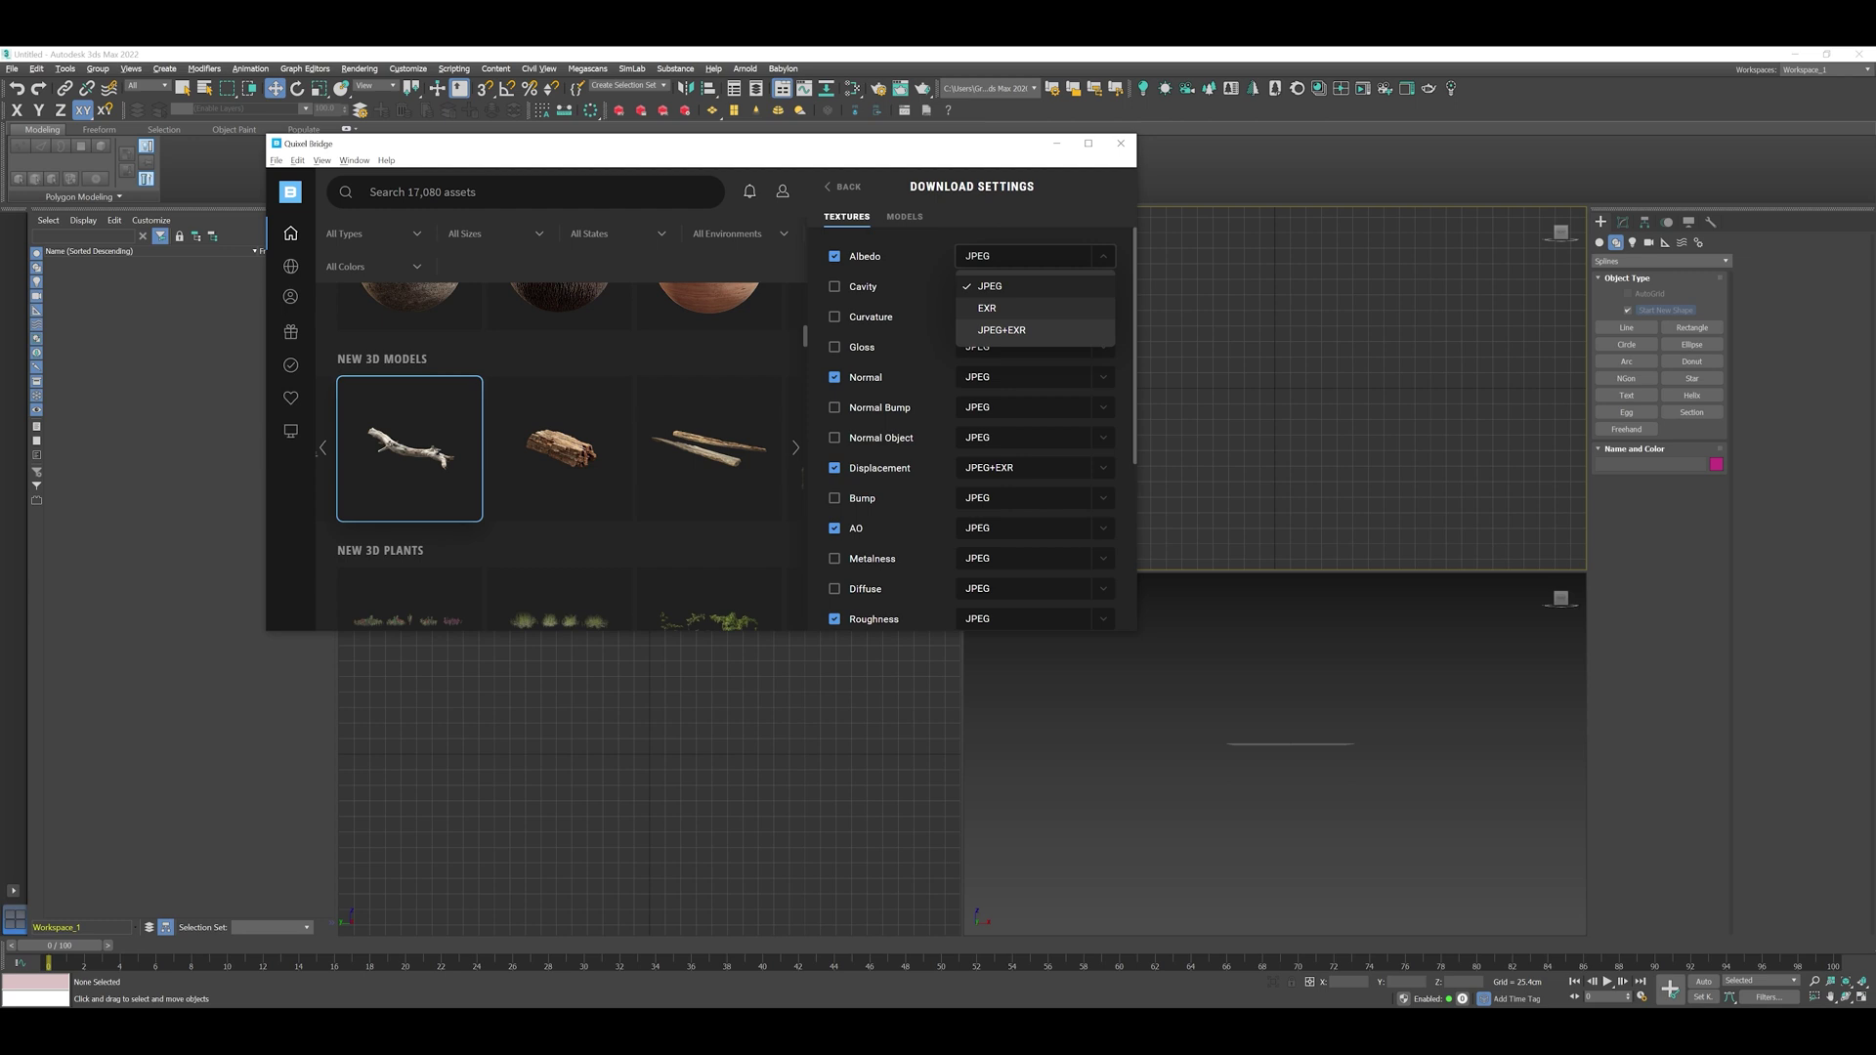
{"action": "left_click", "coordinate": [1034, 287]}
{"action": "left_click", "coordinate": [1033, 256]}
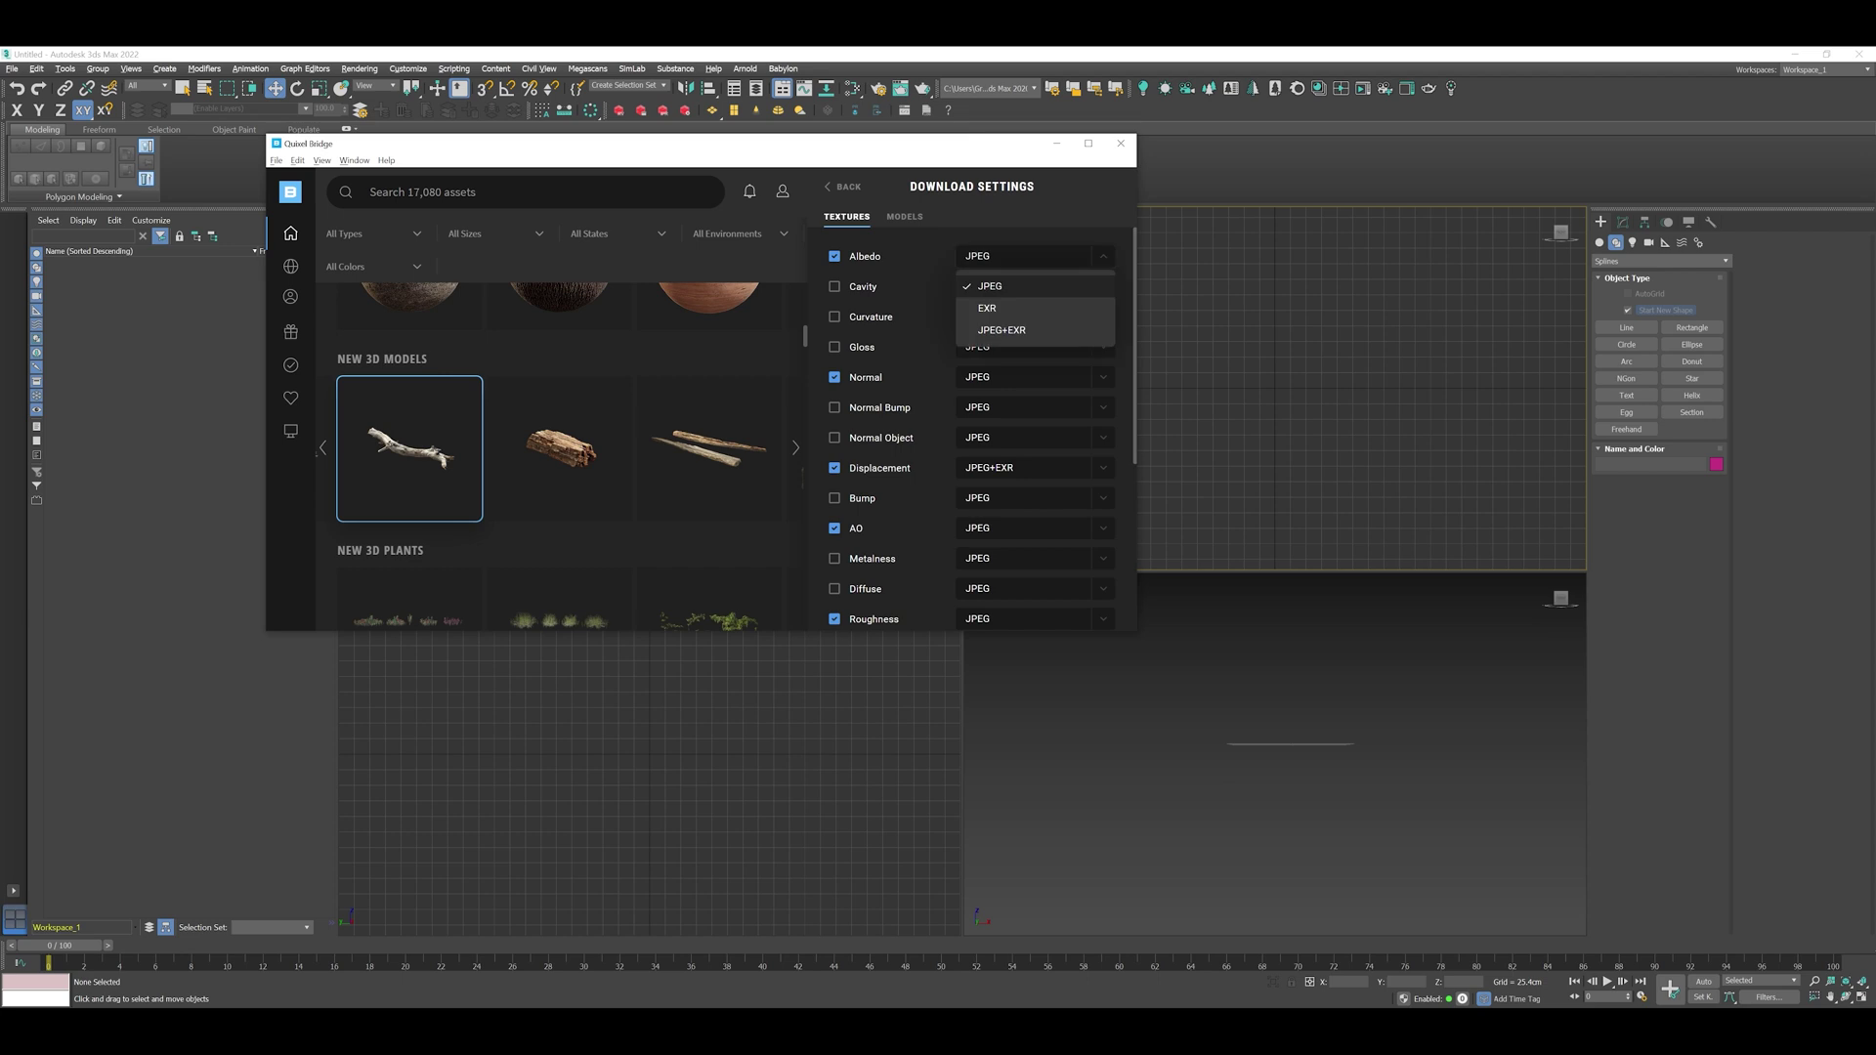
{"action": "left_click", "coordinate": [1034, 256]}
{"action": "left_click", "coordinate": [1034, 256]}
{"action": "left_click", "coordinate": [843, 186]}
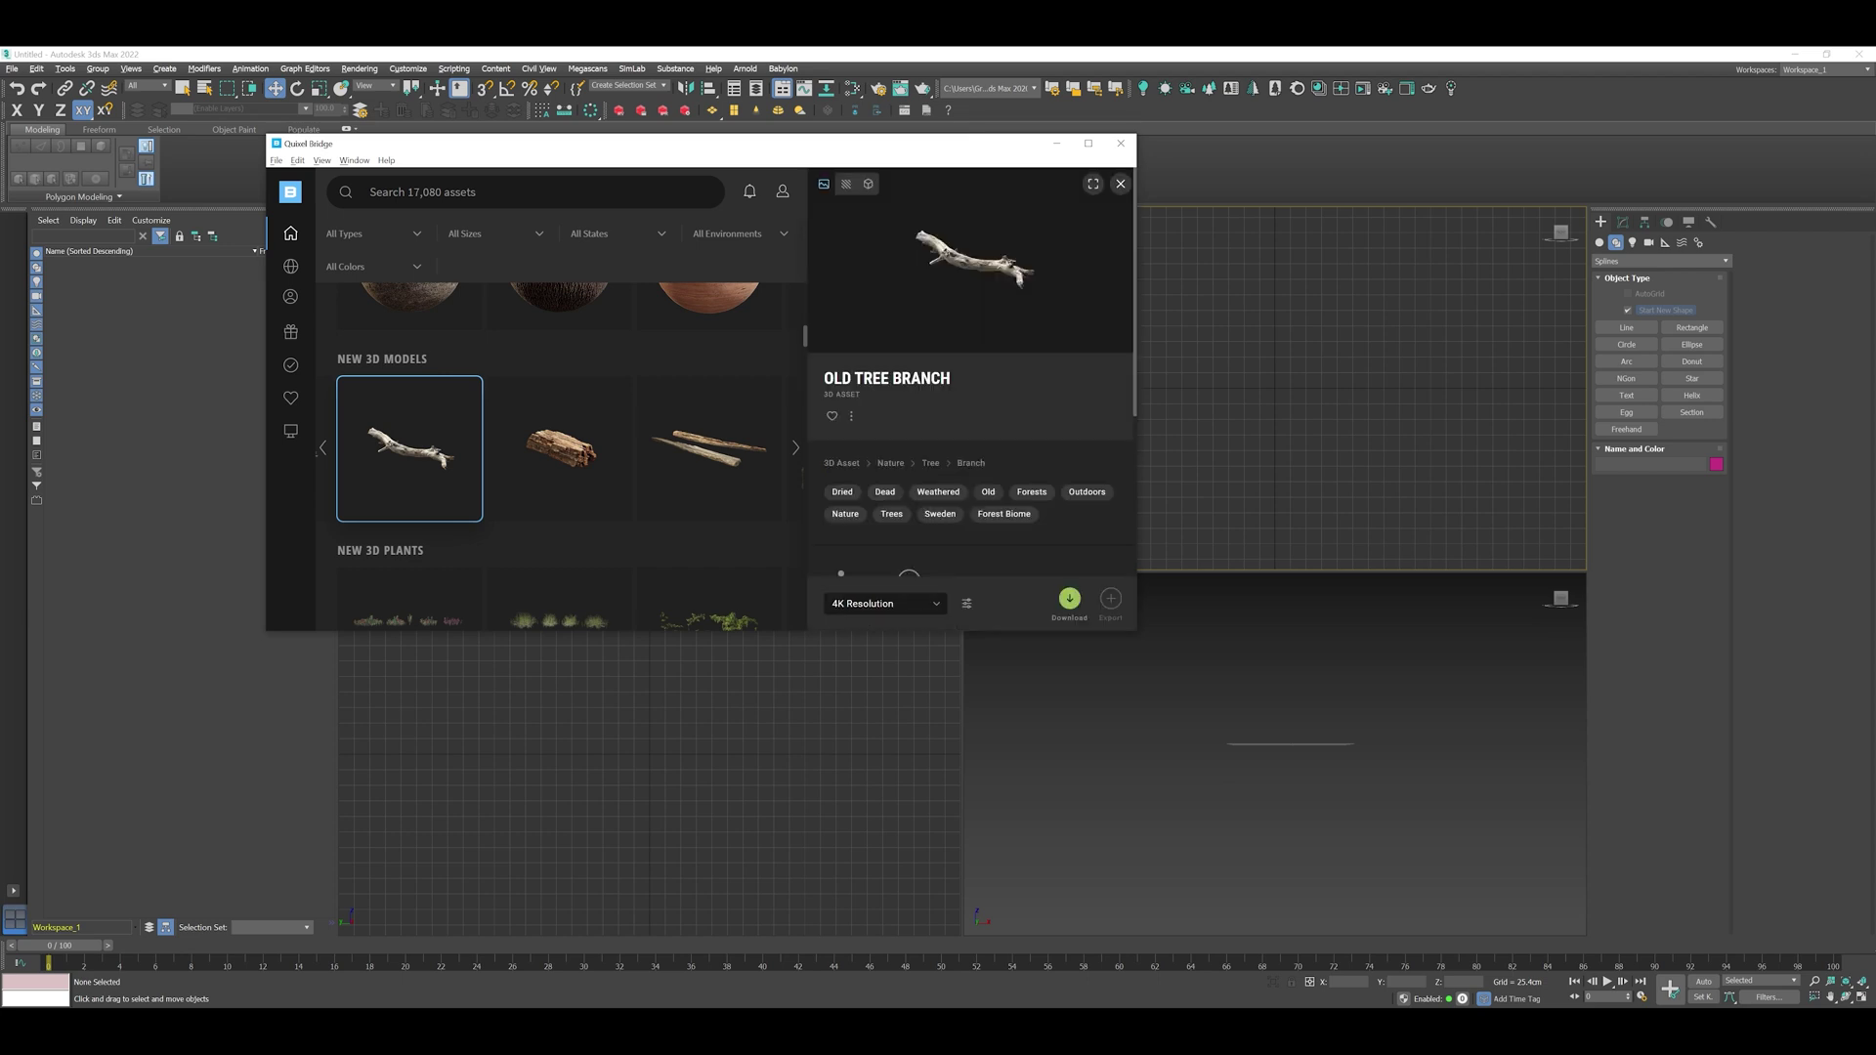
{"action": "left_click", "coordinate": [291, 431]}
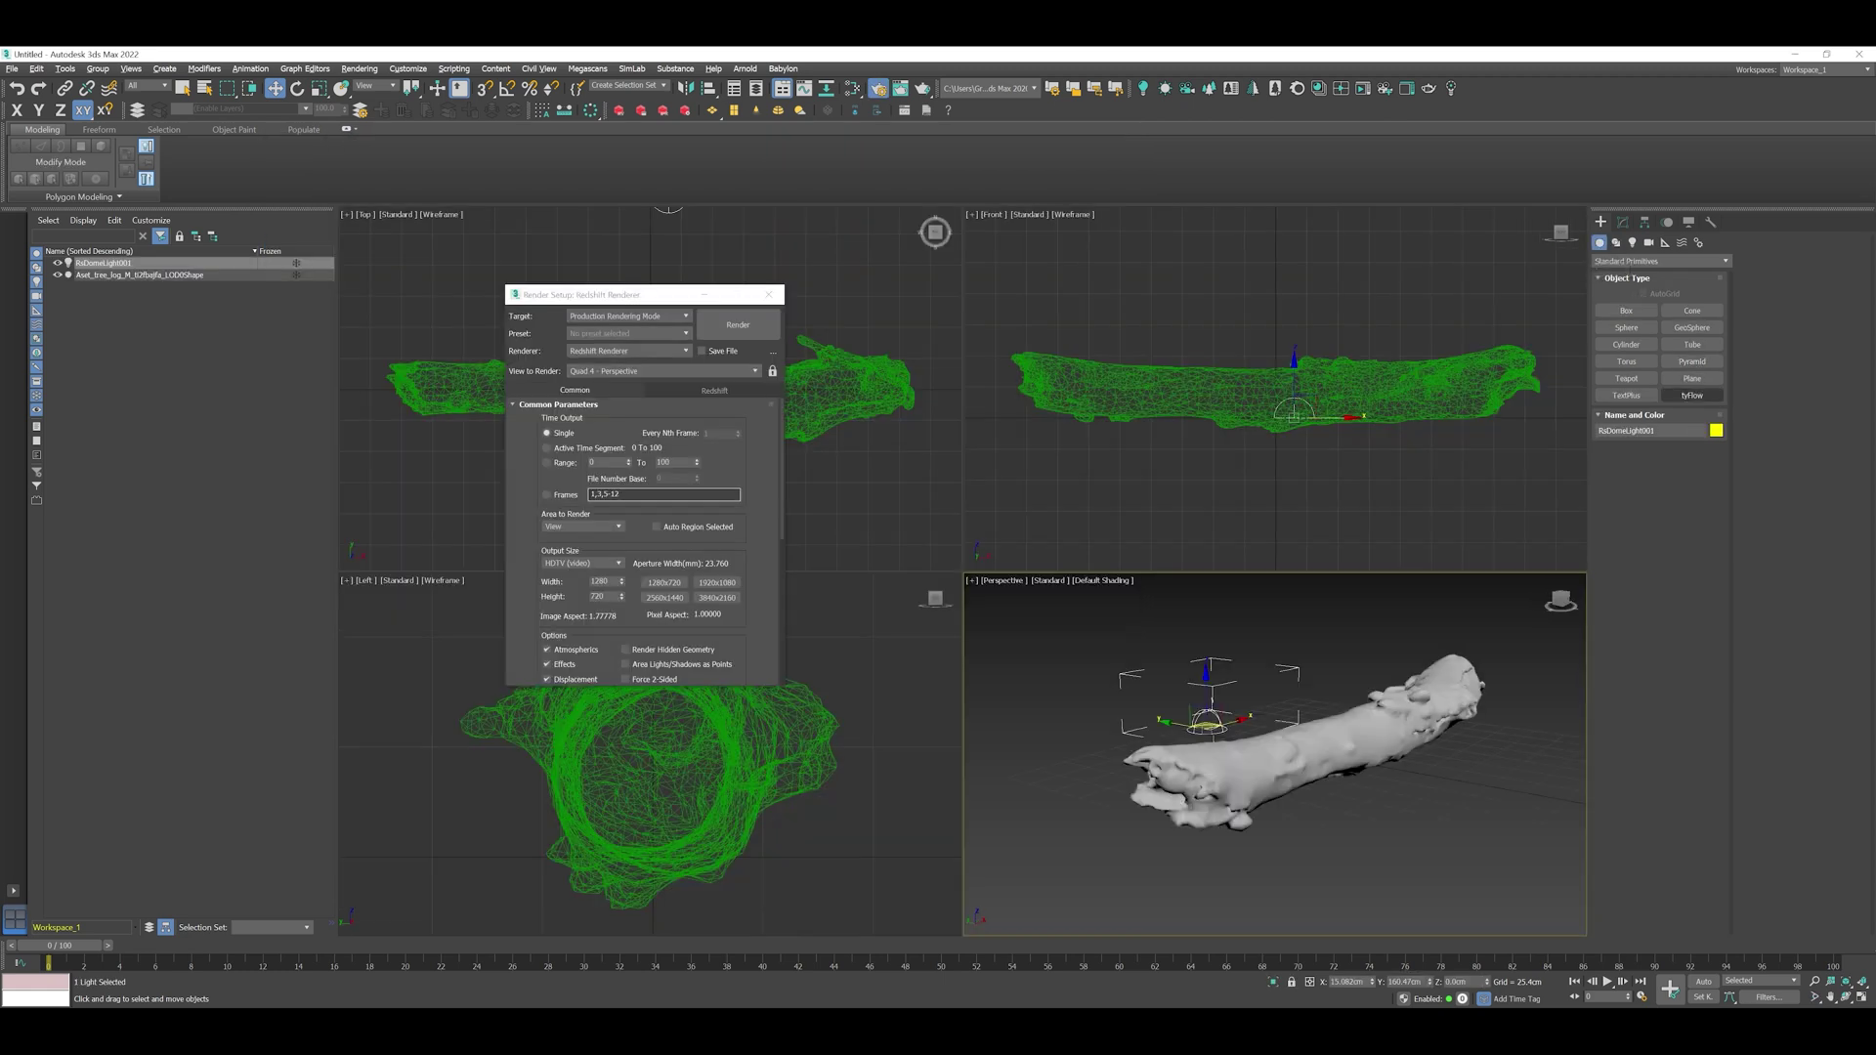
Step: Create a tyFlow object in the Front viewport above the log
{"action": "left_click", "coordinate": [1692, 395]}
{"action": "middle_click_drag", "start_coordinate": [1282, 301], "coordinate": [1288, 413]}
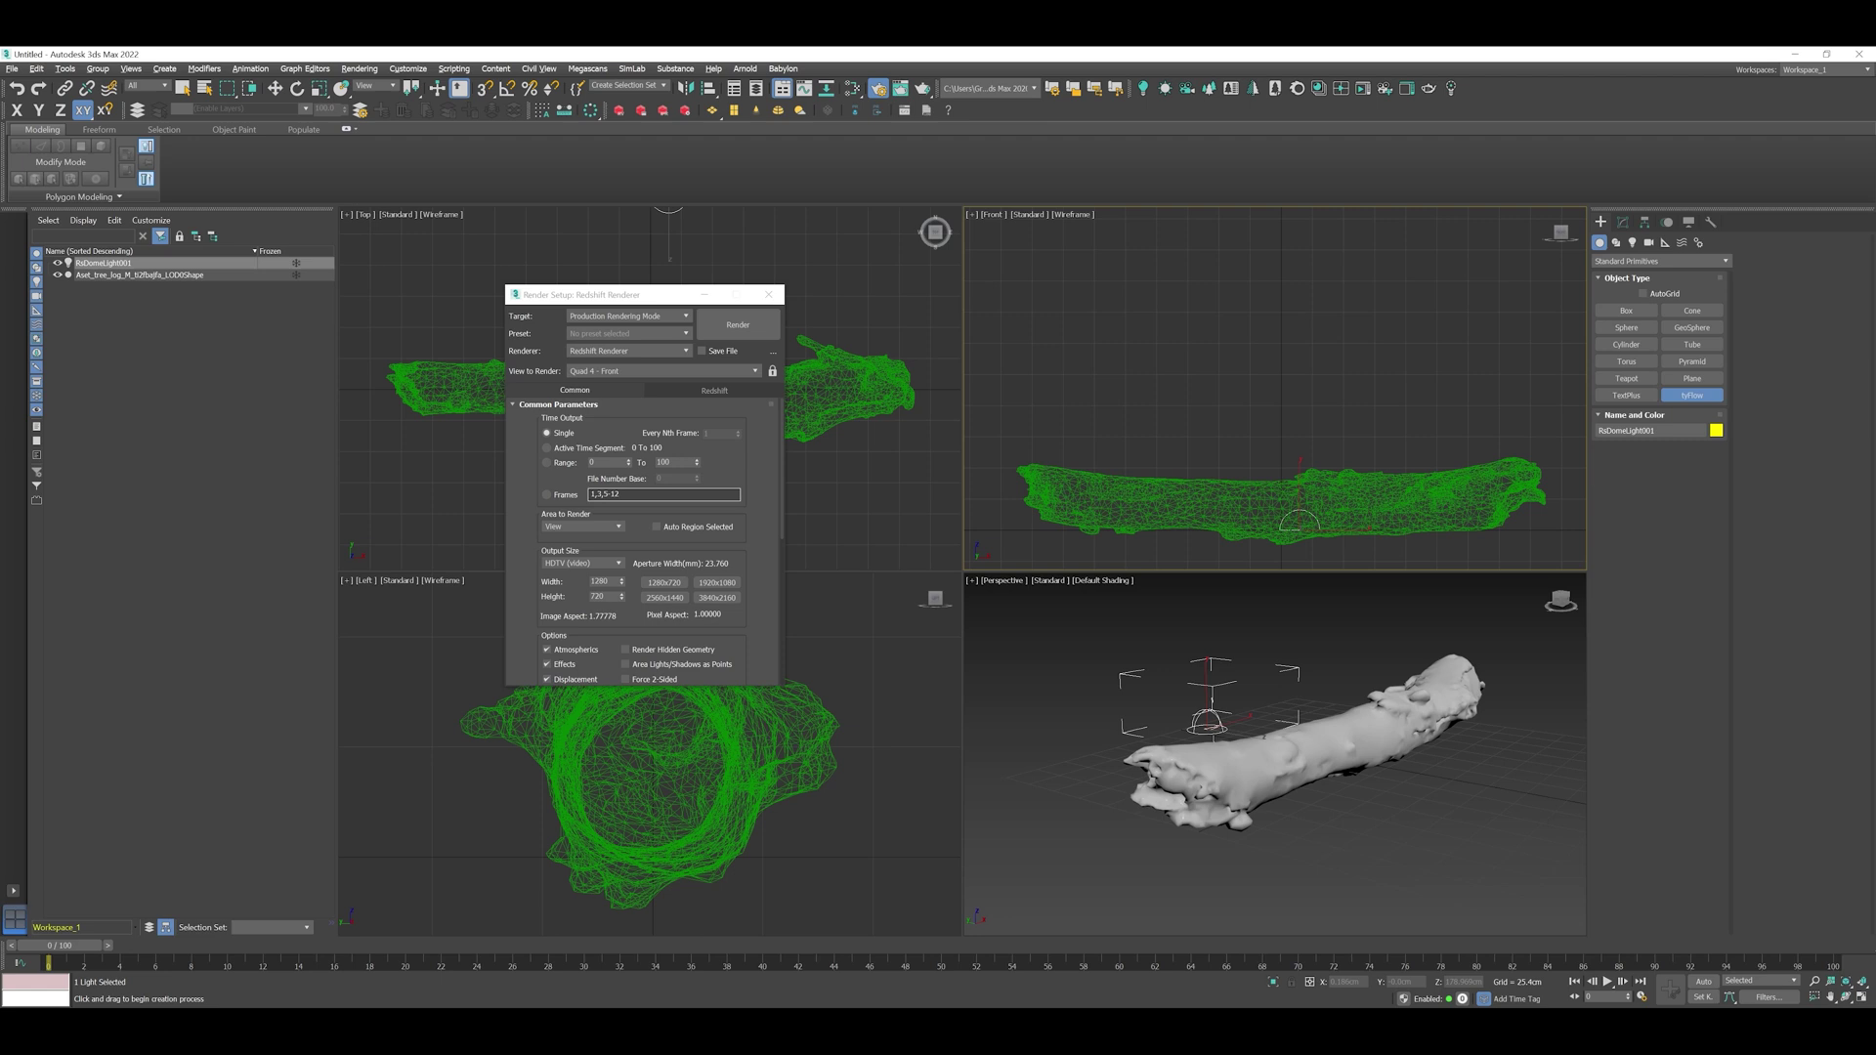
{"action": "left_click_drag", "start_coordinate": [1282, 300], "coordinate": [1287, 351]}
Step: Open the tyFlow object's editor and move its window clear of the Perspective view of the log
{"action": "left_click", "coordinate": [1621, 222]}
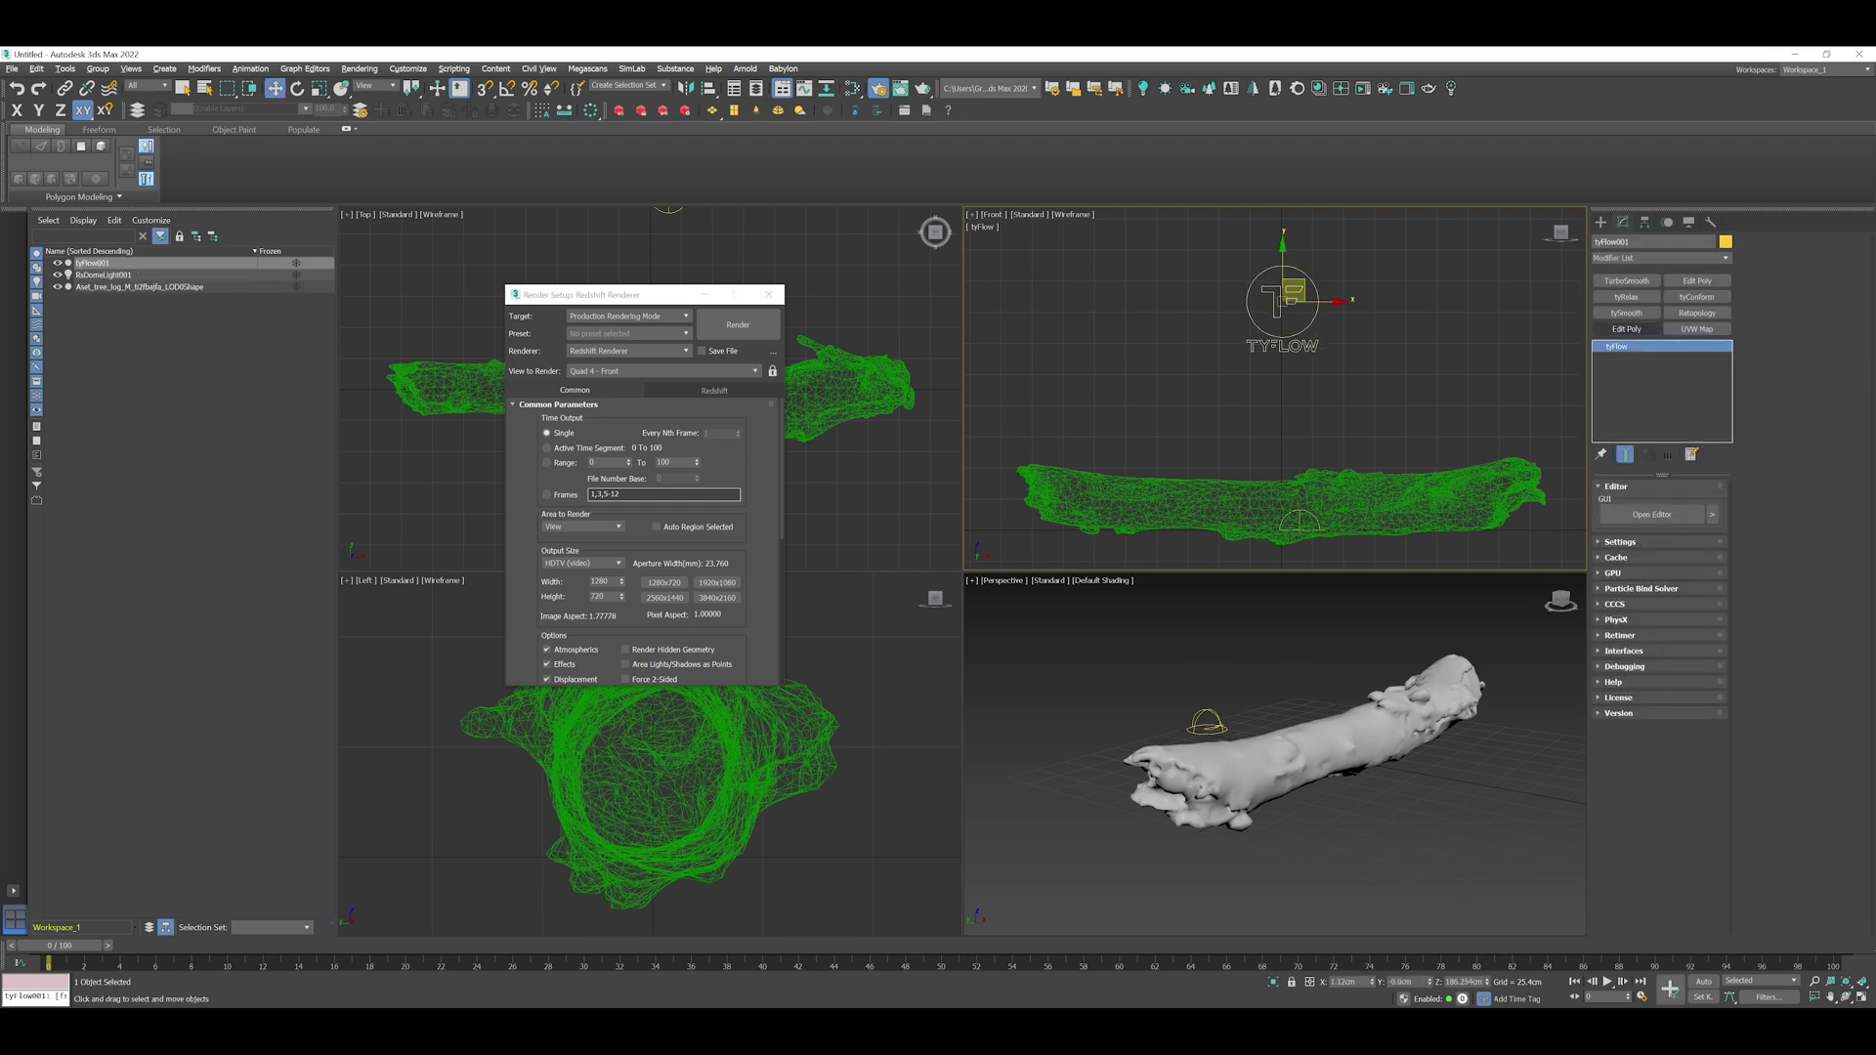
{"action": "left_click", "coordinate": [1650, 514]}
{"action": "left_click", "coordinate": [1651, 514]}
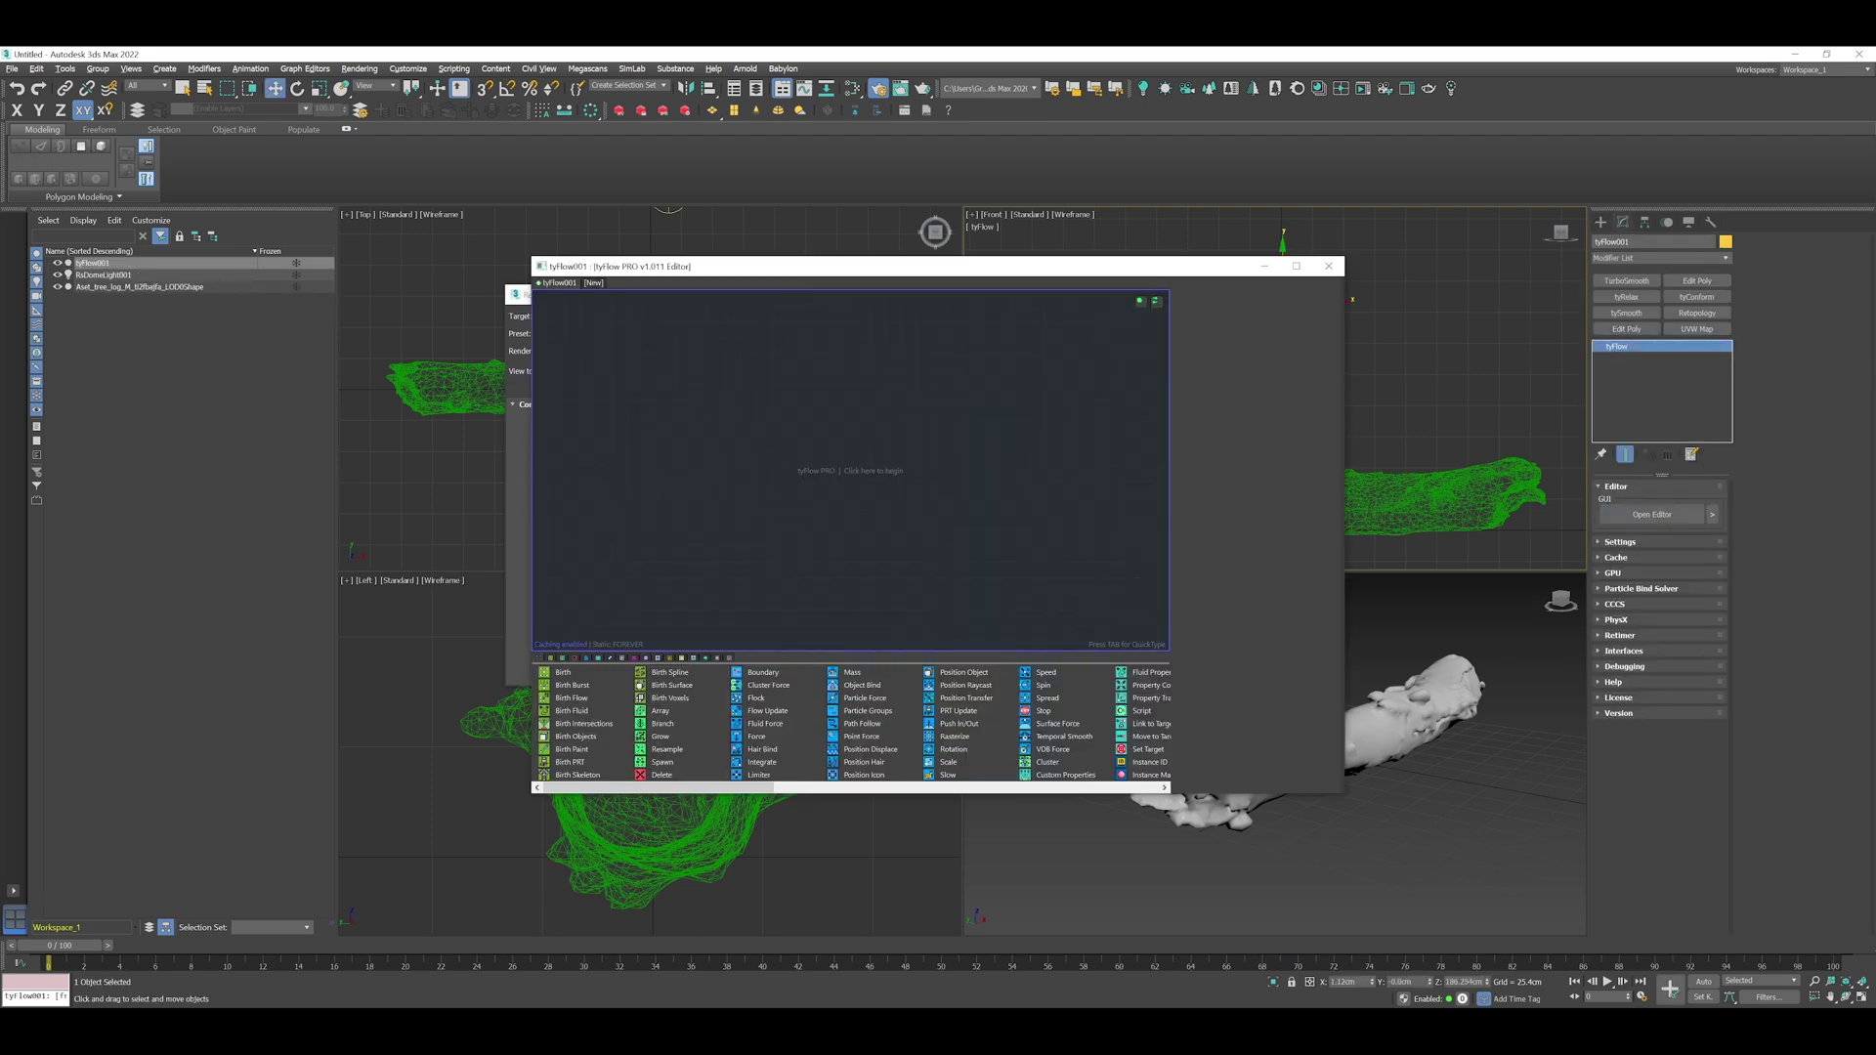
{"action": "left_click_drag", "start_coordinate": [850, 266], "coordinate": [570, 298]}
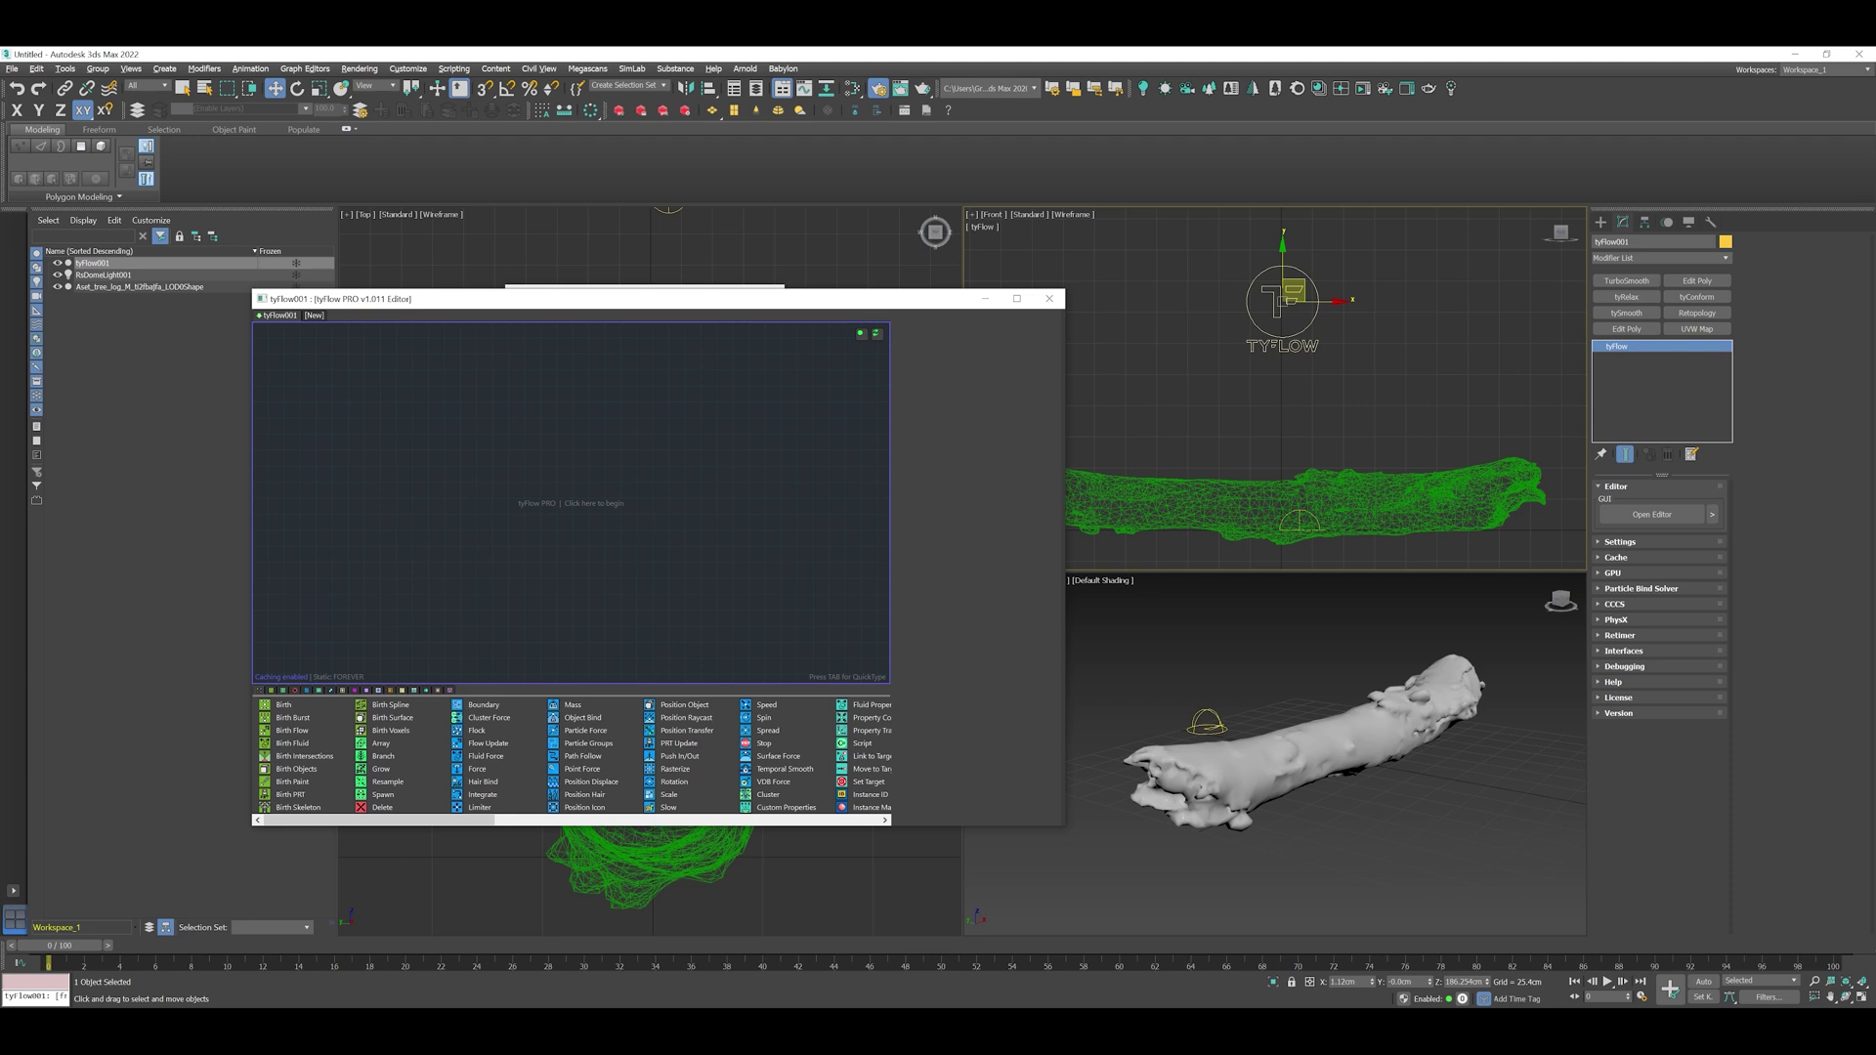
Step: Add the Simple Icon Flow preset to the empty tyFlow editor
{"action": "middle_click_drag", "start_coordinate": [1300, 733], "coordinate": [1270, 786], "text": "alt"}
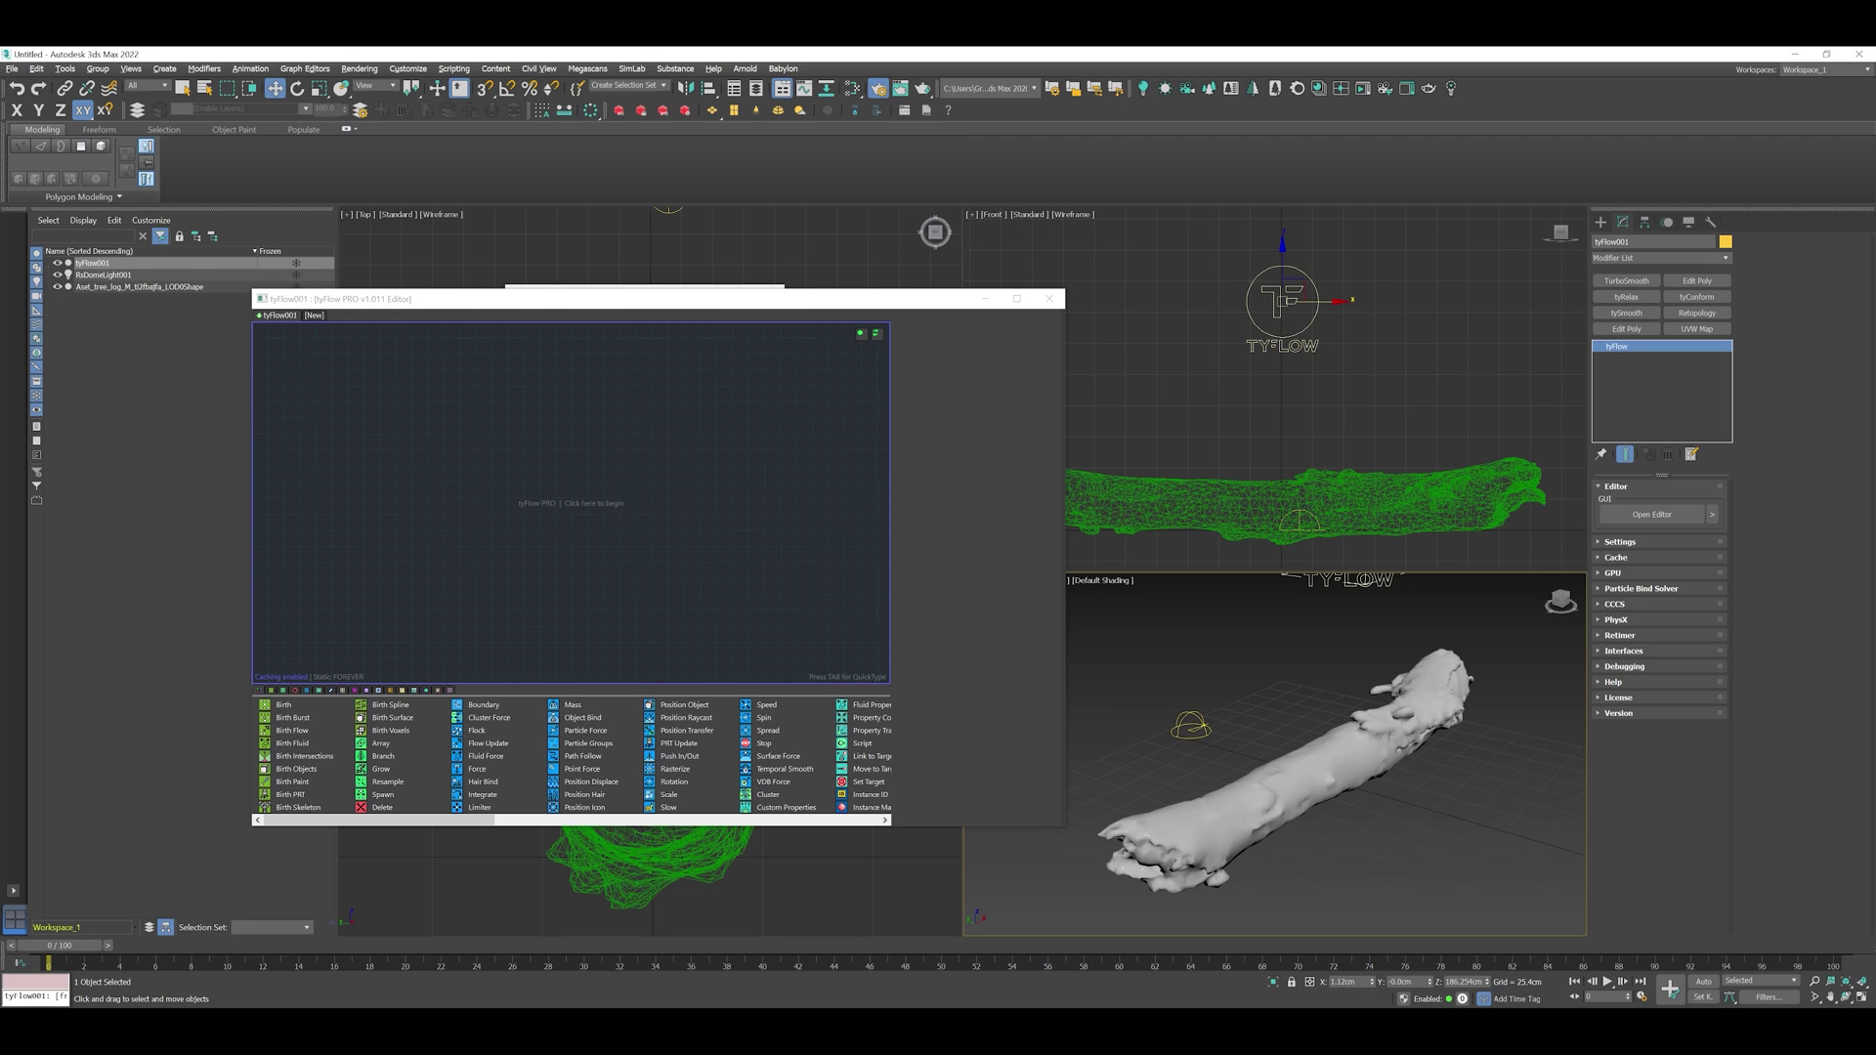
{"action": "right_click", "coordinate": [493, 413]}
{"action": "key", "text": "Escape"}
{"action": "right_click", "coordinate": [482, 441]}
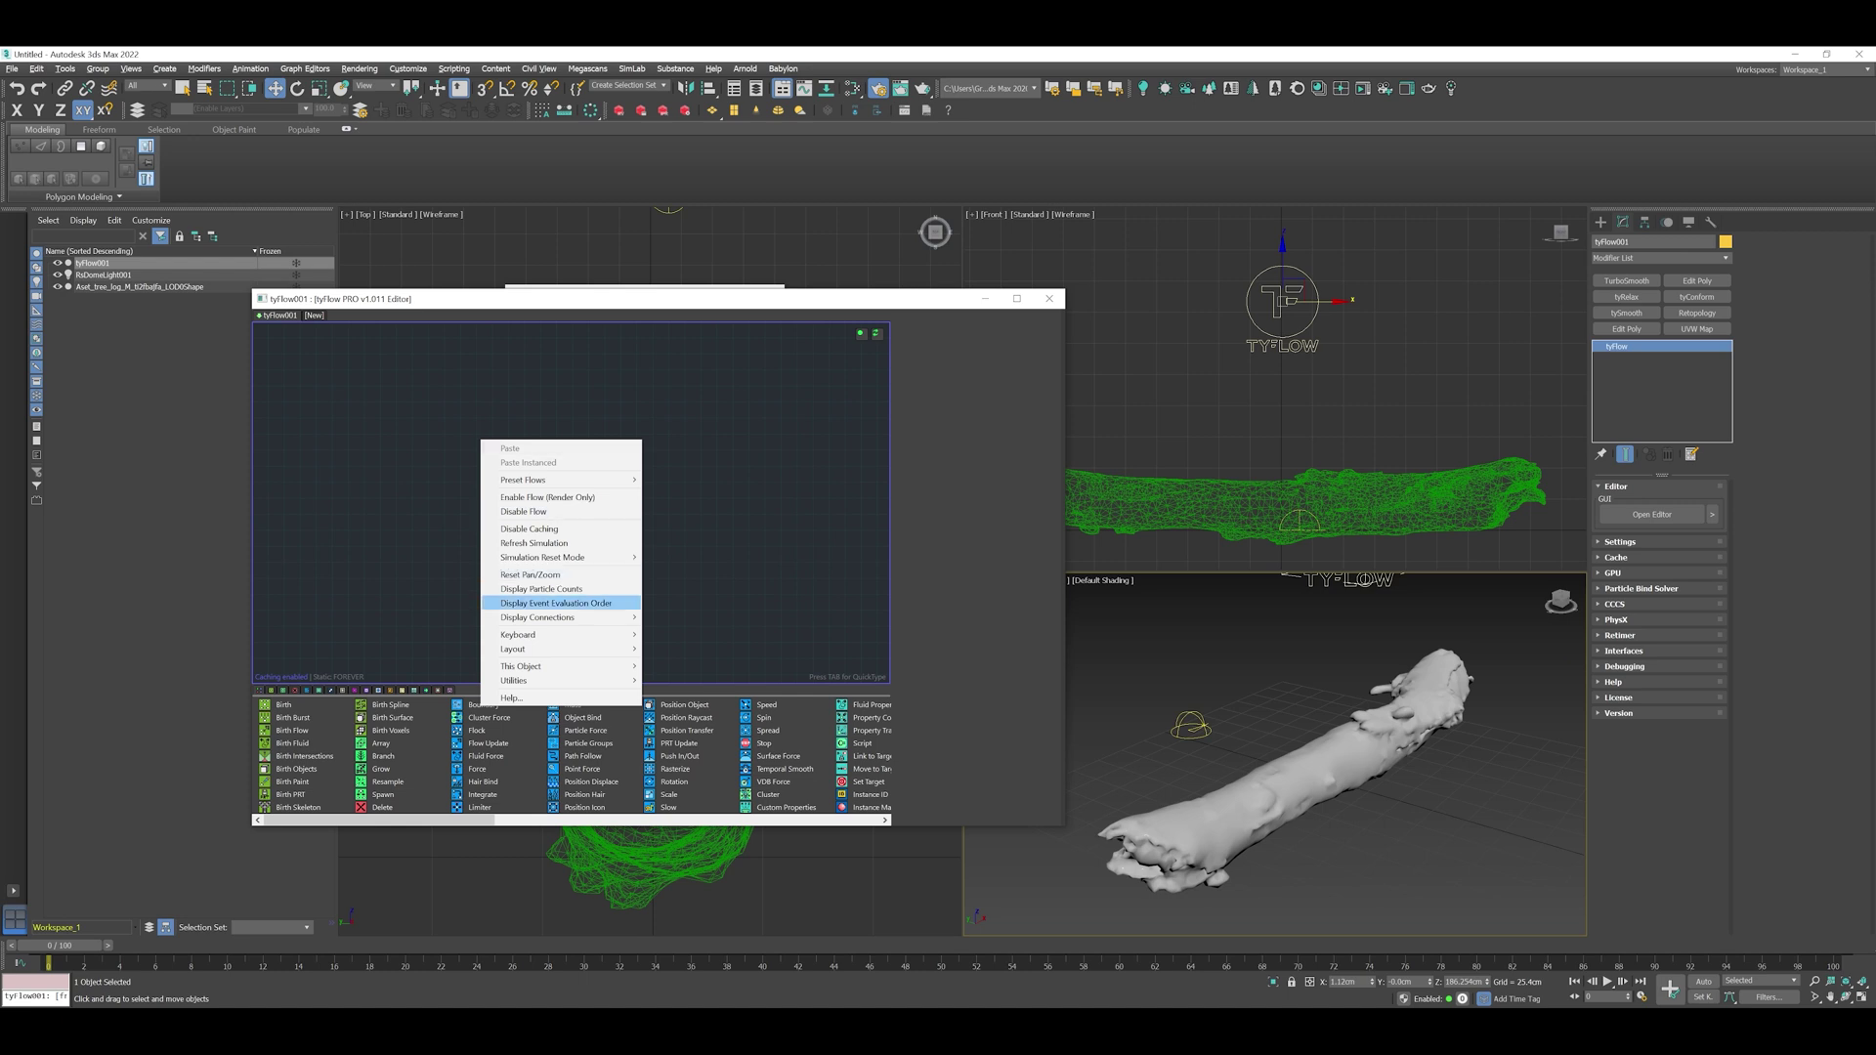
{"action": "mouse_move", "coordinate": [532, 480]}
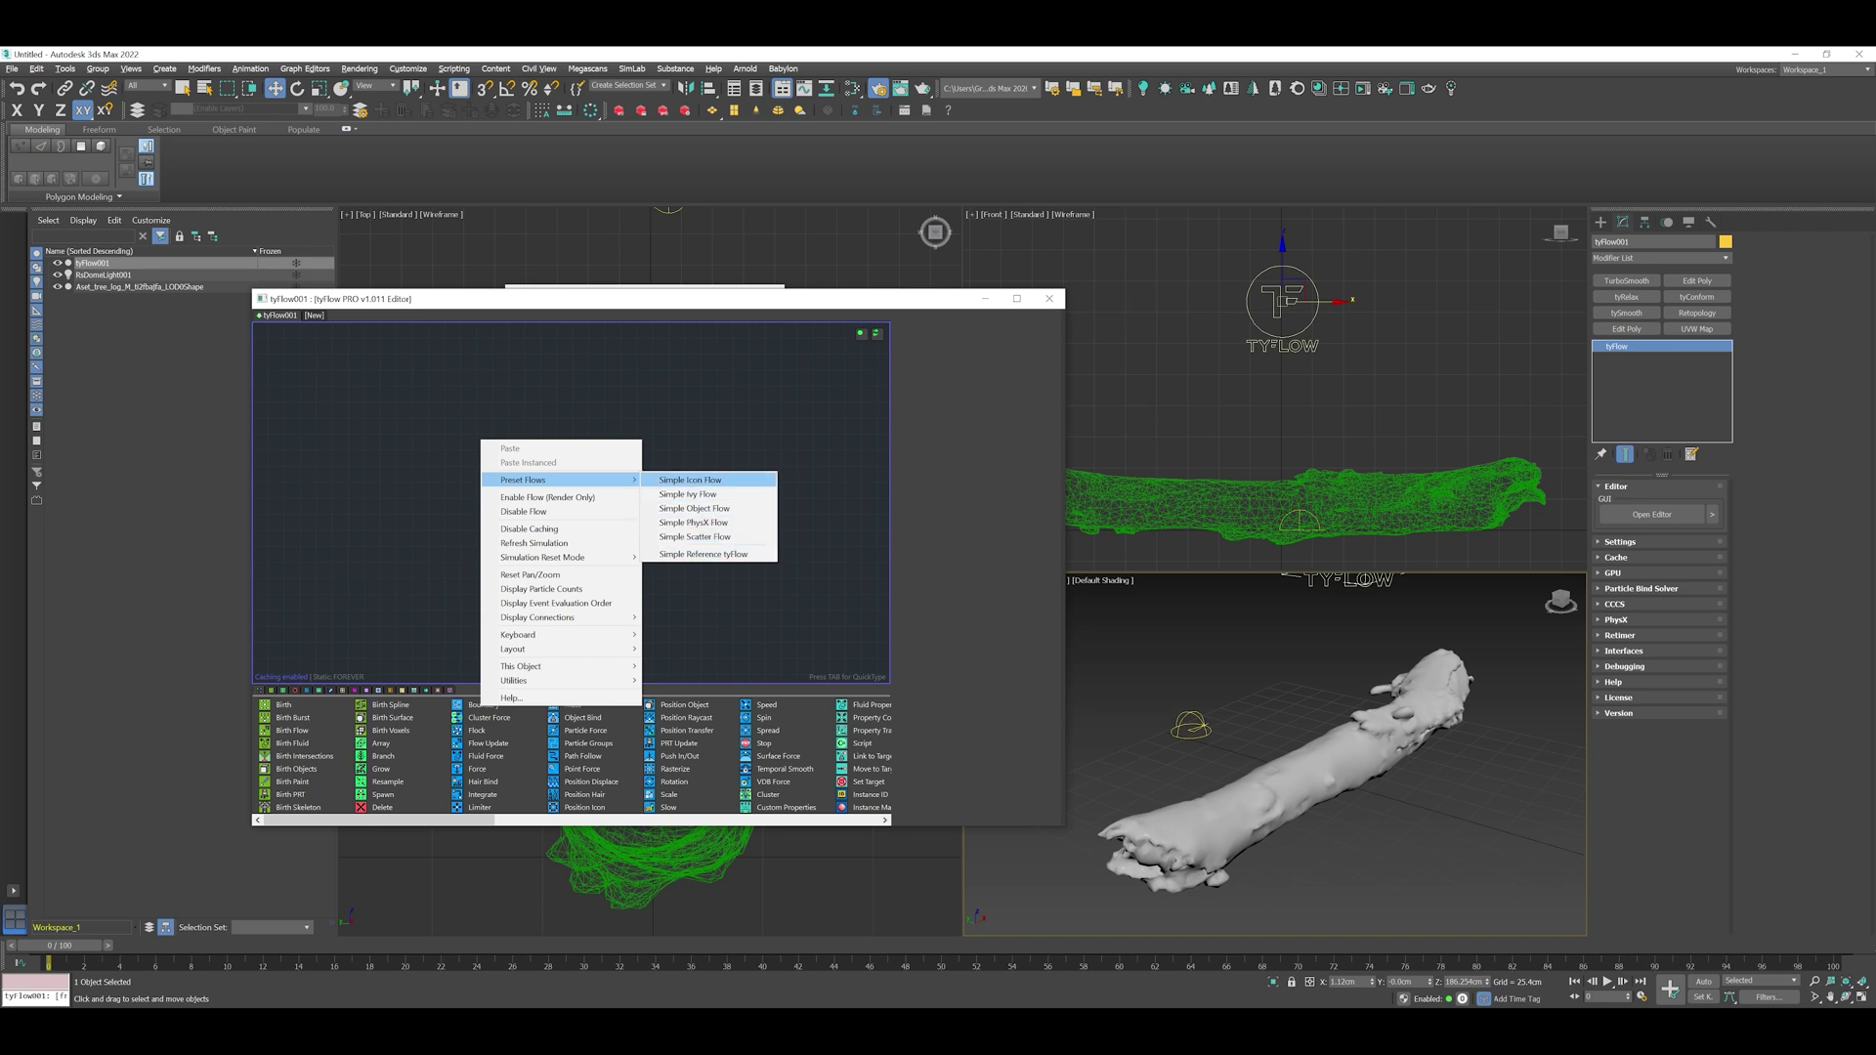
{"action": "left_click", "coordinate": [690, 480]}
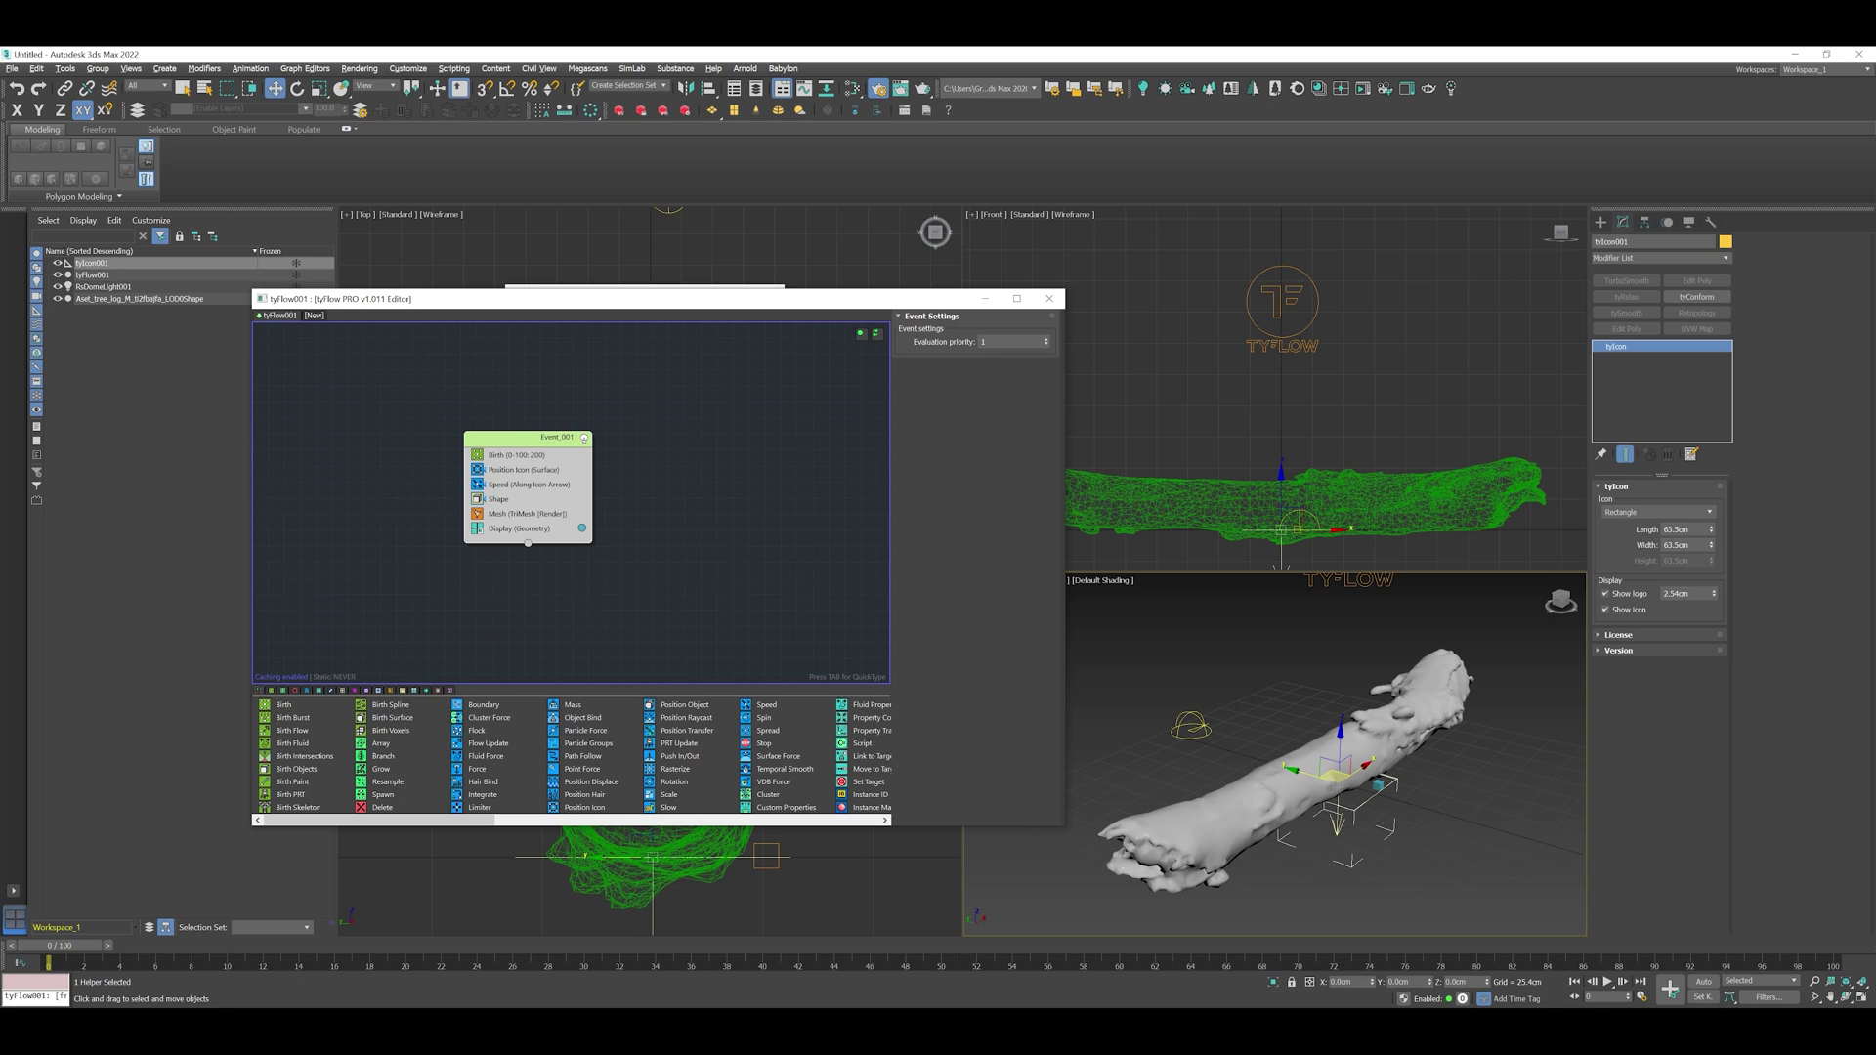
Step: Hide the birch log and preview the icon's particles in the Perspective view over the first frames
{"action": "left_click", "coordinate": [57, 298]}
{"action": "middle_click_drag", "start_coordinate": [1340, 775], "coordinate": [1314, 782]}
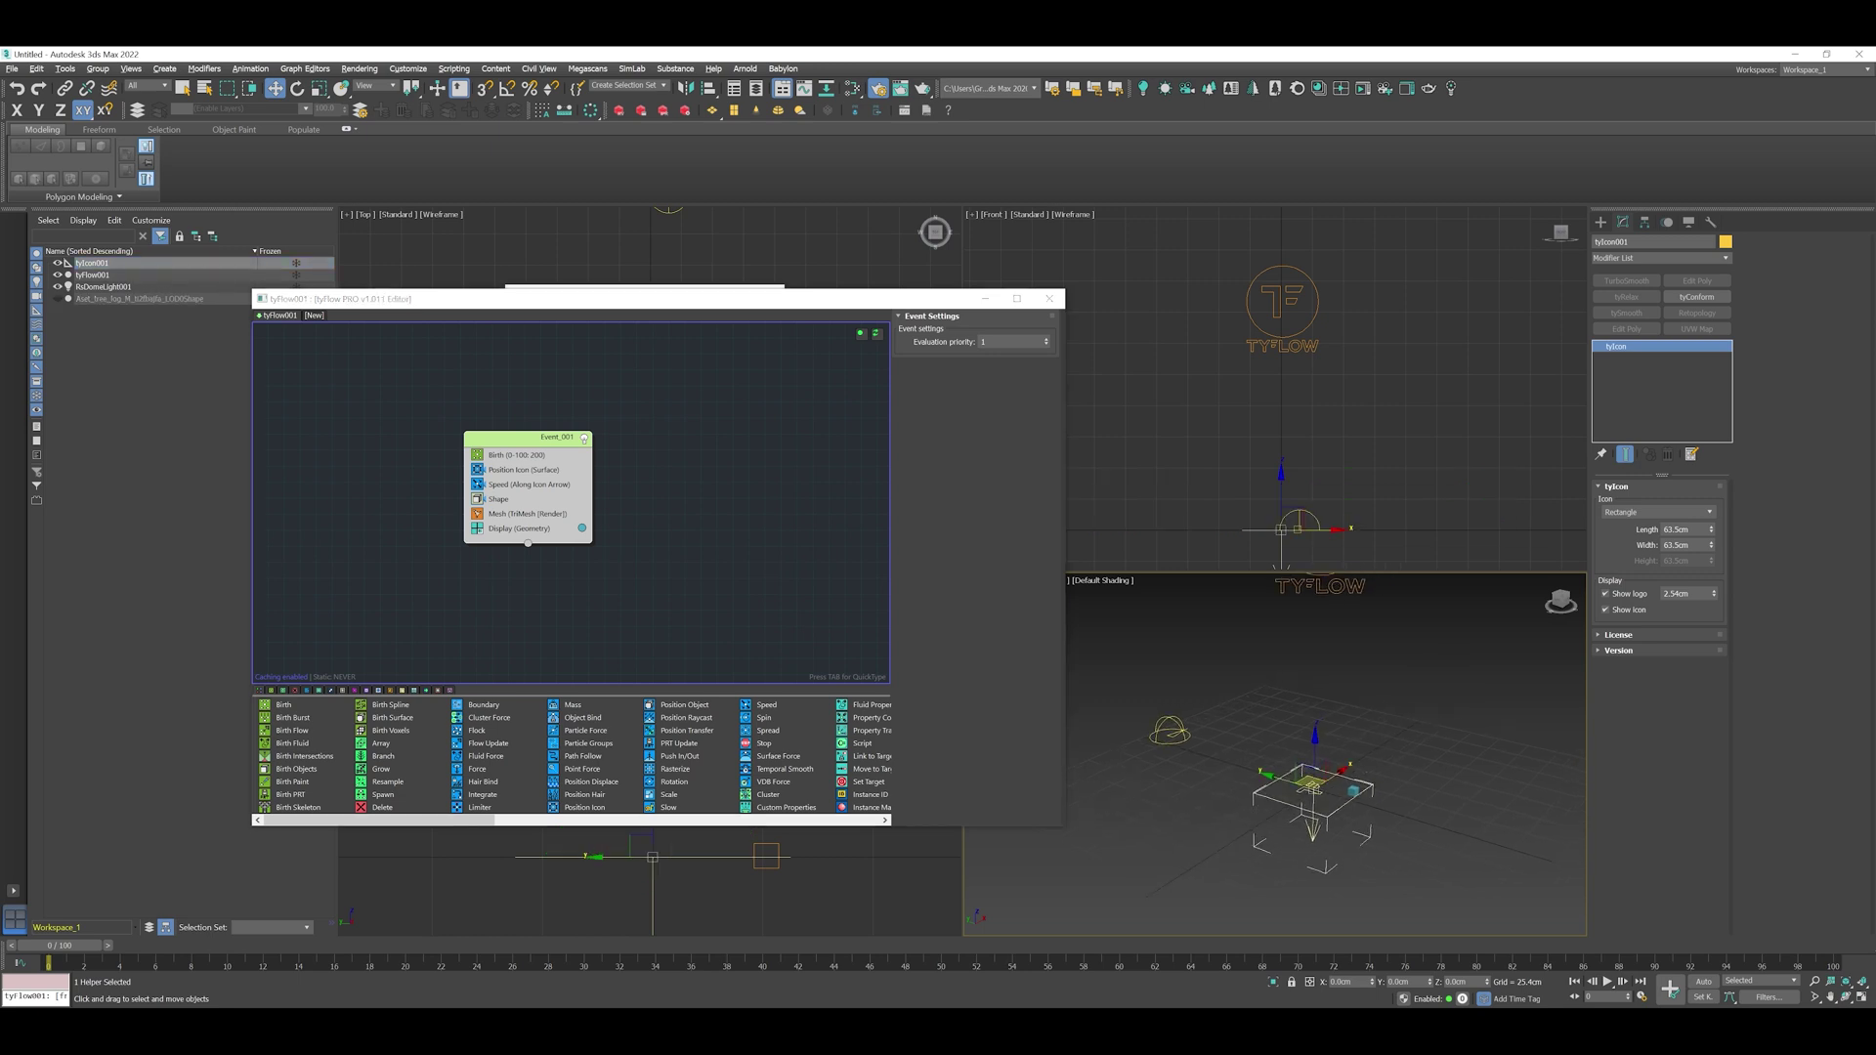
{"action": "scroll", "coordinate": [1318, 795], "scroll_direction": "up", "scroll_amount": 3}
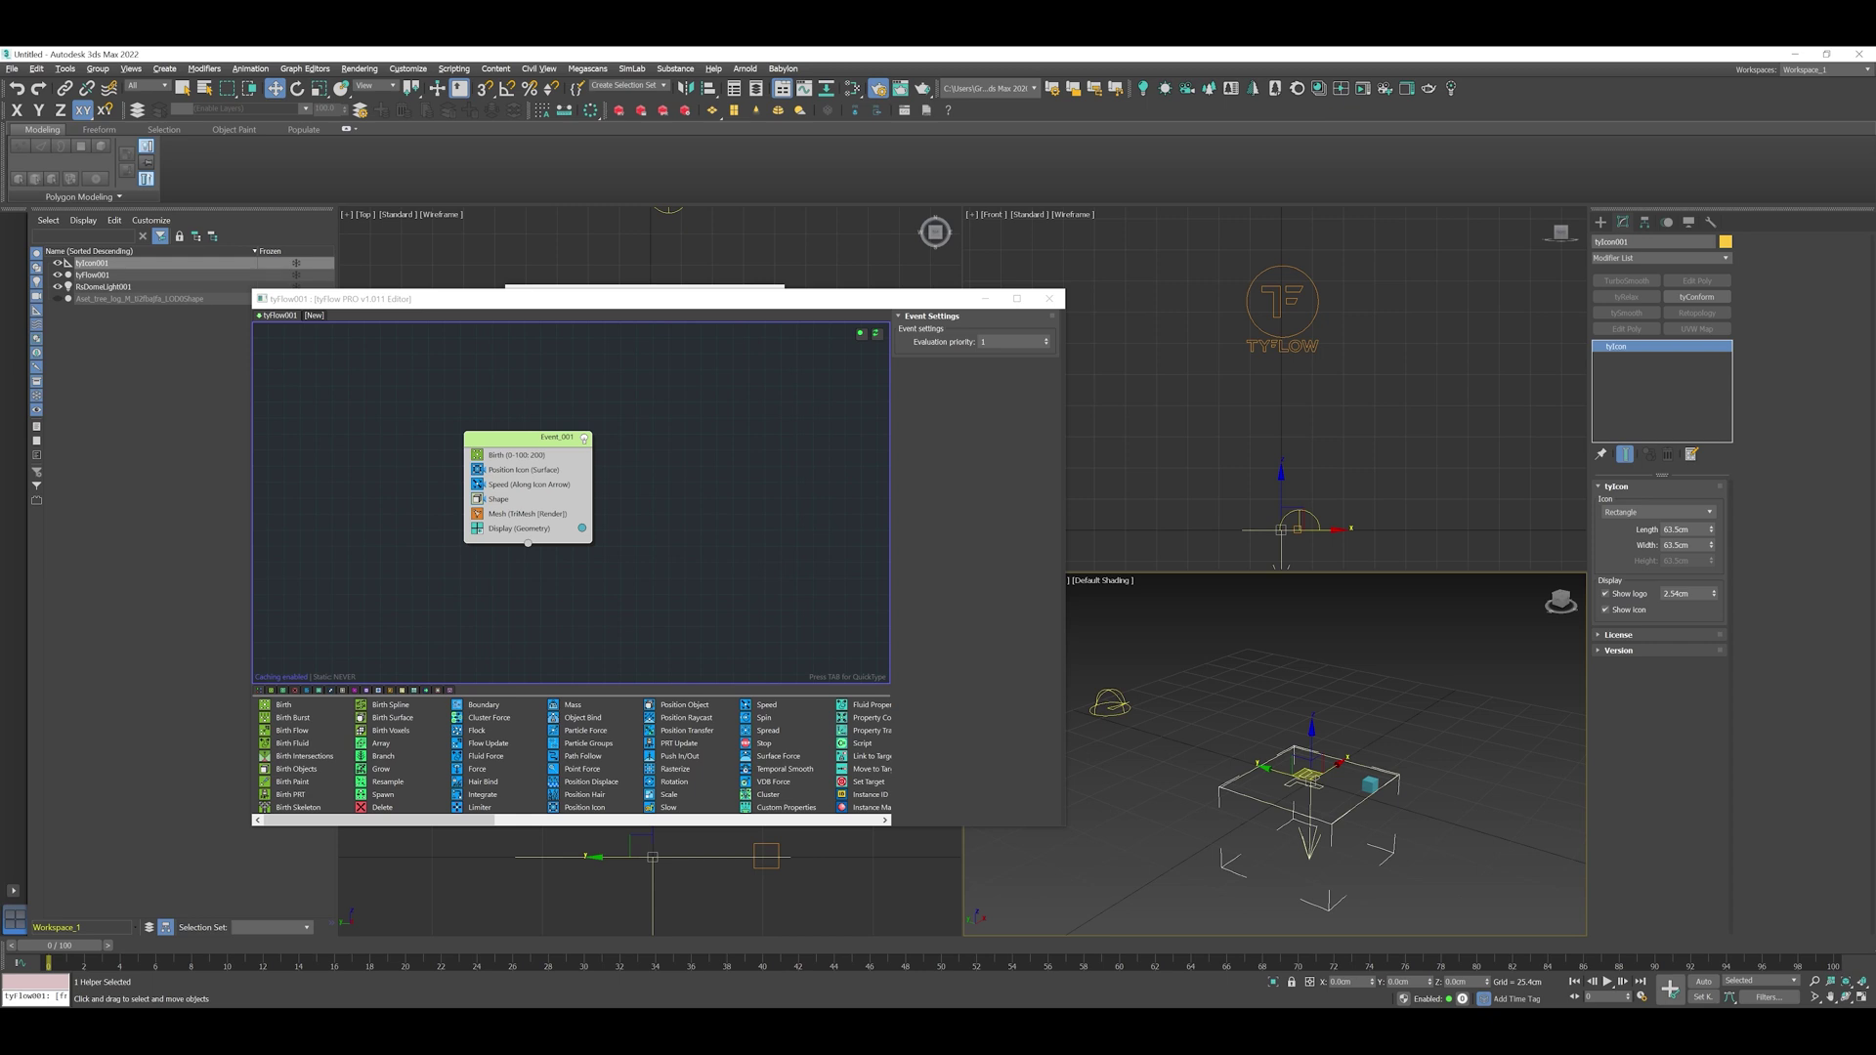
{"action": "mouse_move", "coordinate": [60, 944]}
{"action": "left_mouse_down"}
{"action": "mouse_move", "coordinate": [1242, 944]}
{"action": "mouse_move", "coordinate": [60, 945]}
{"action": "left_mouse_up"}
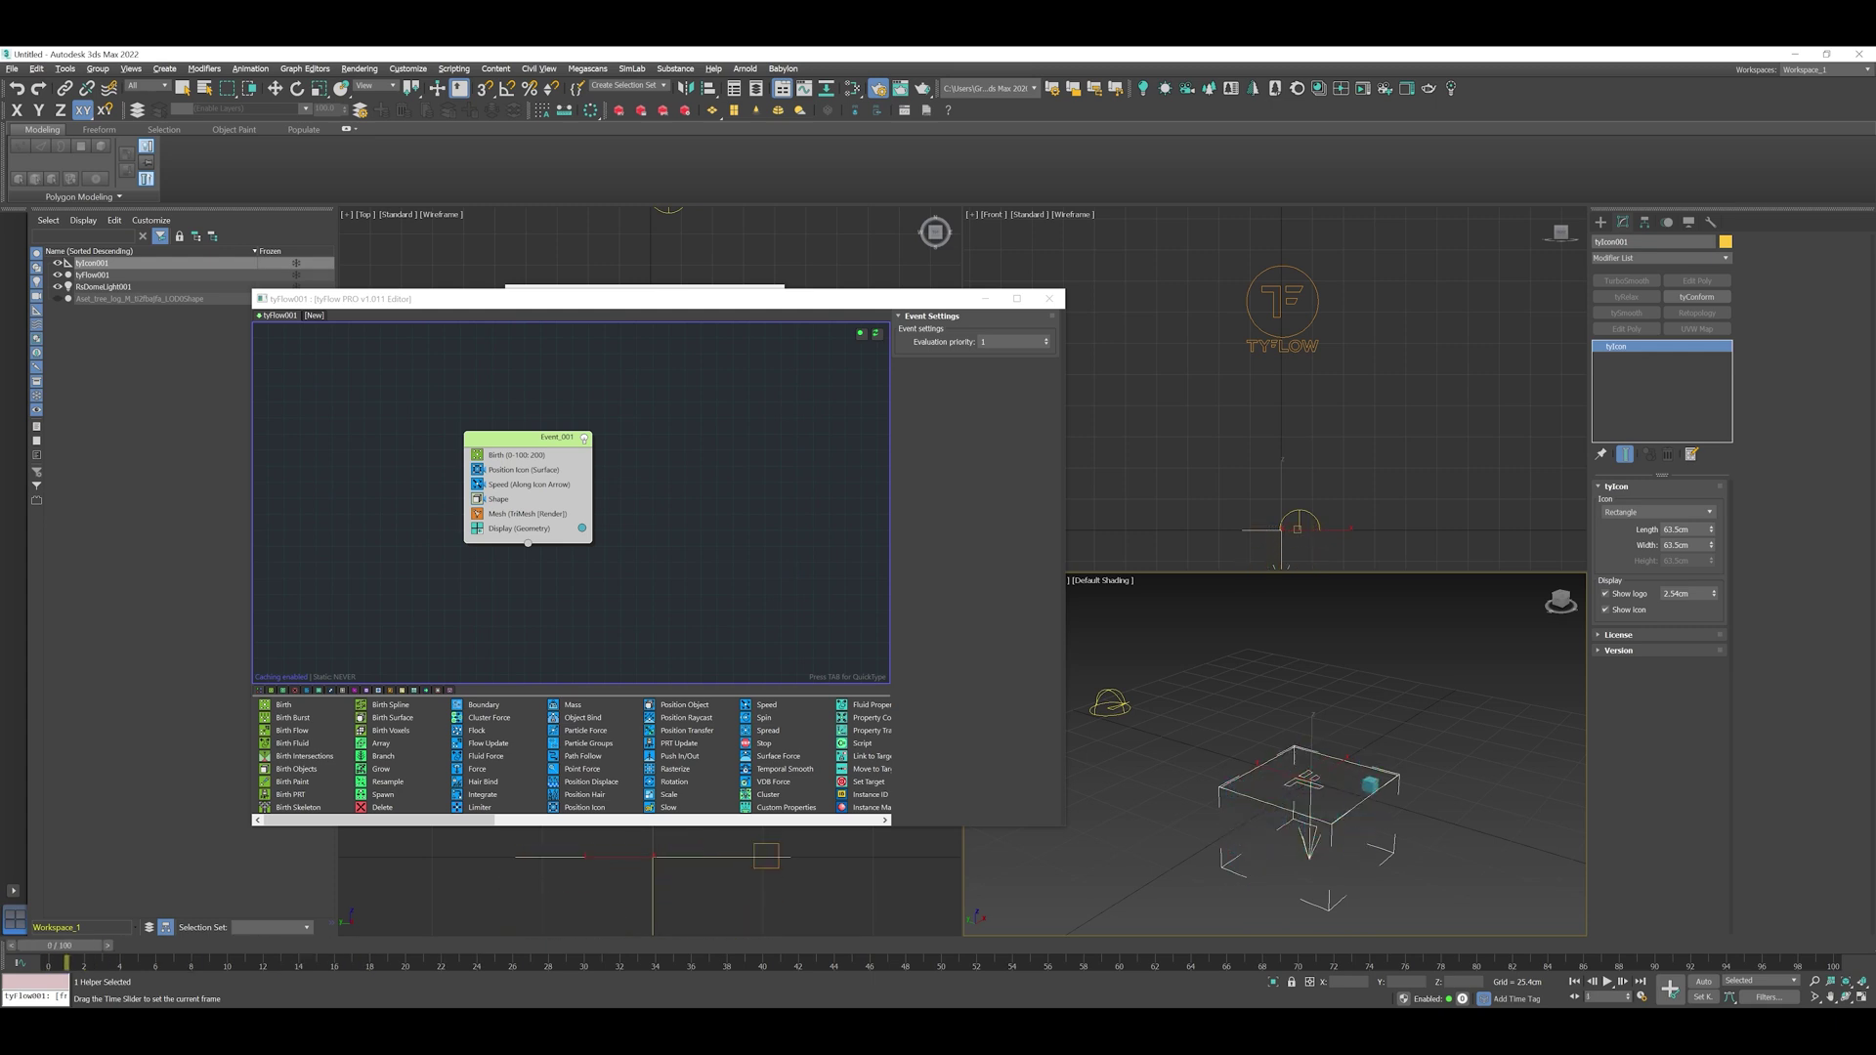
{"action": "key", "text": "w"}
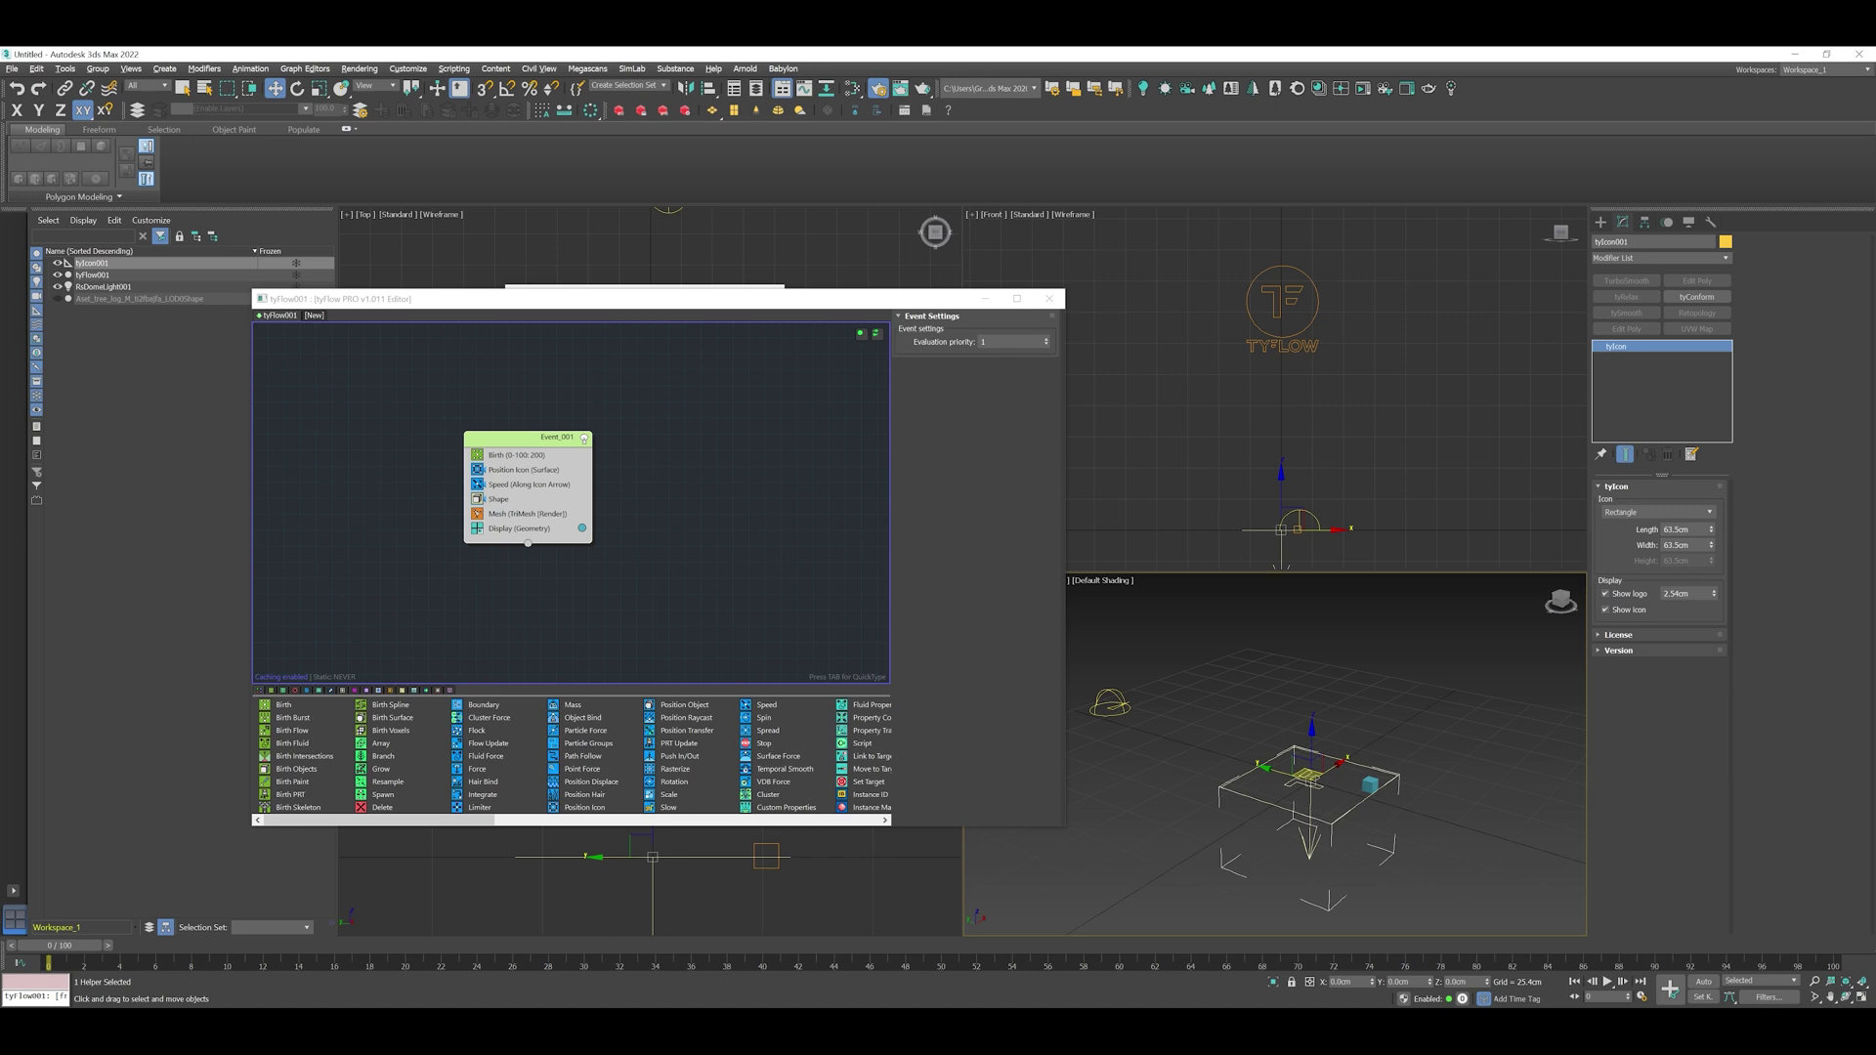
Step: Review the Position Icon operator's settings and select tyIcon001 in its icon list
{"action": "left_click", "coordinate": [524, 469]}
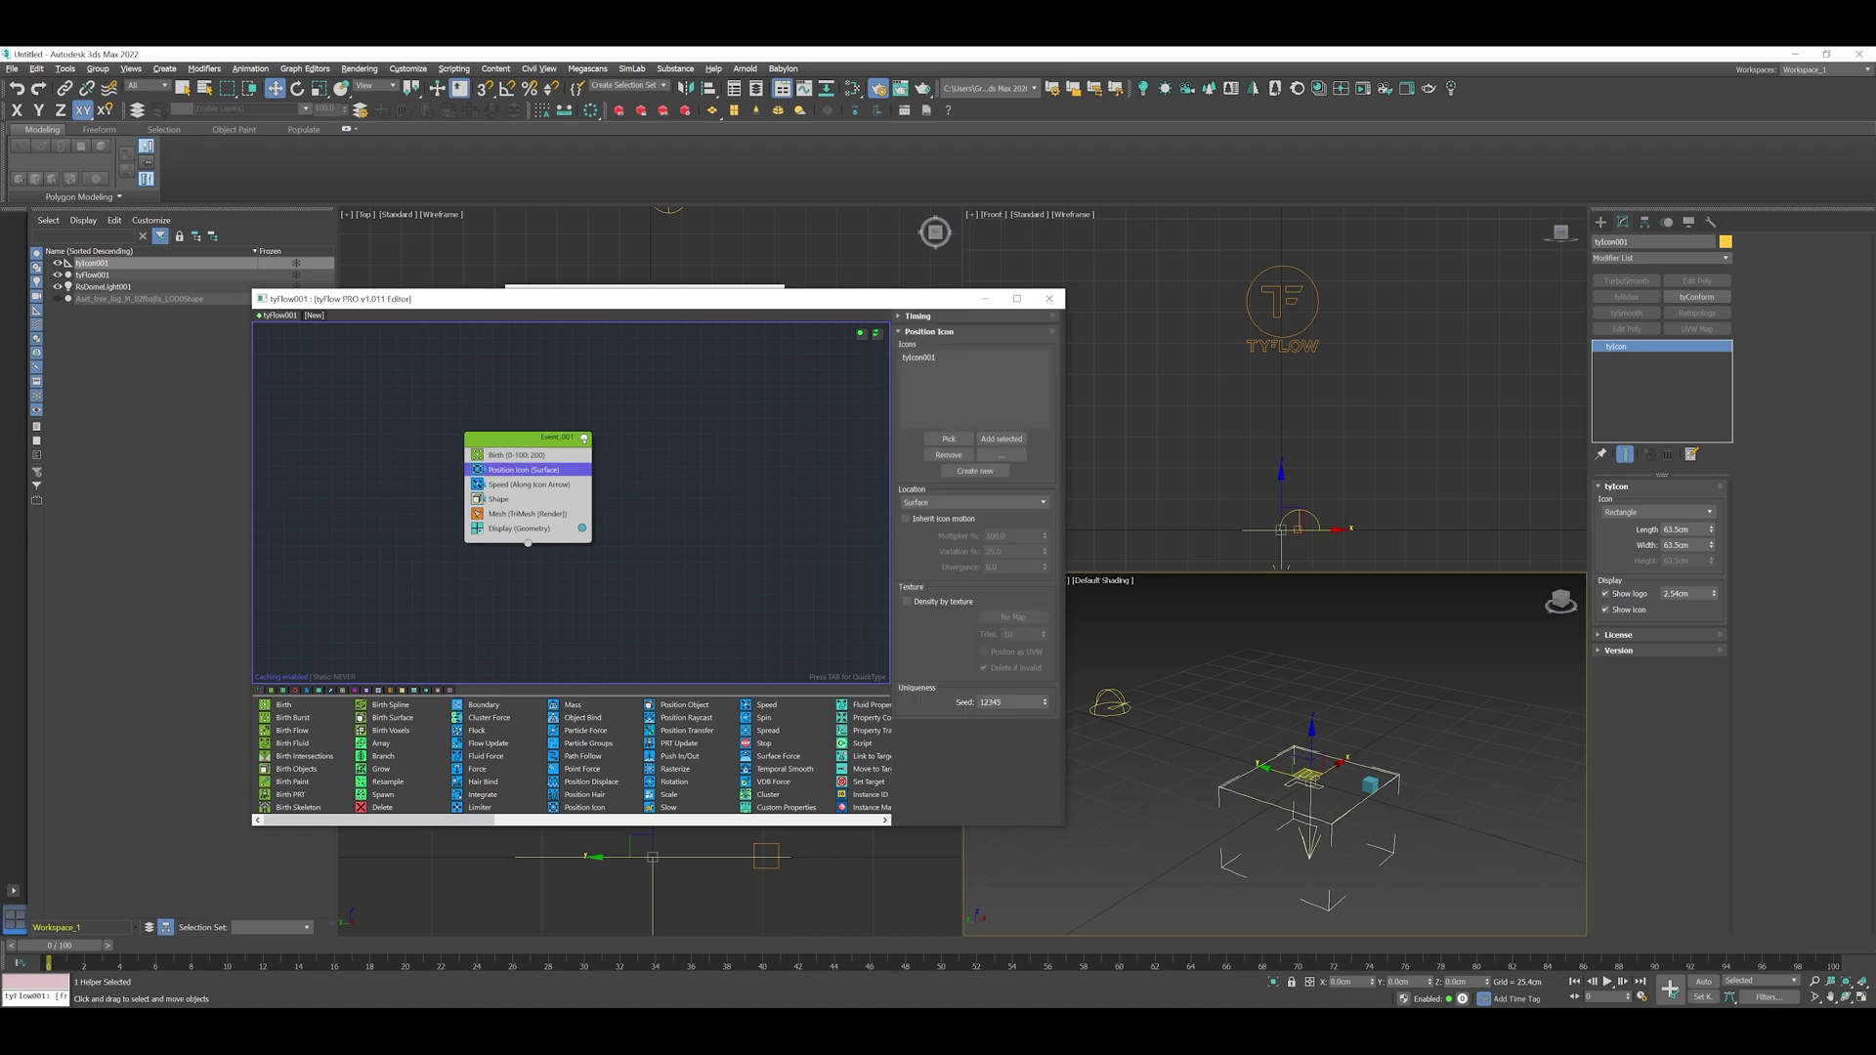
{"action": "left_click", "coordinate": [918, 356]}
{"action": "left_click", "coordinate": [918, 357]}
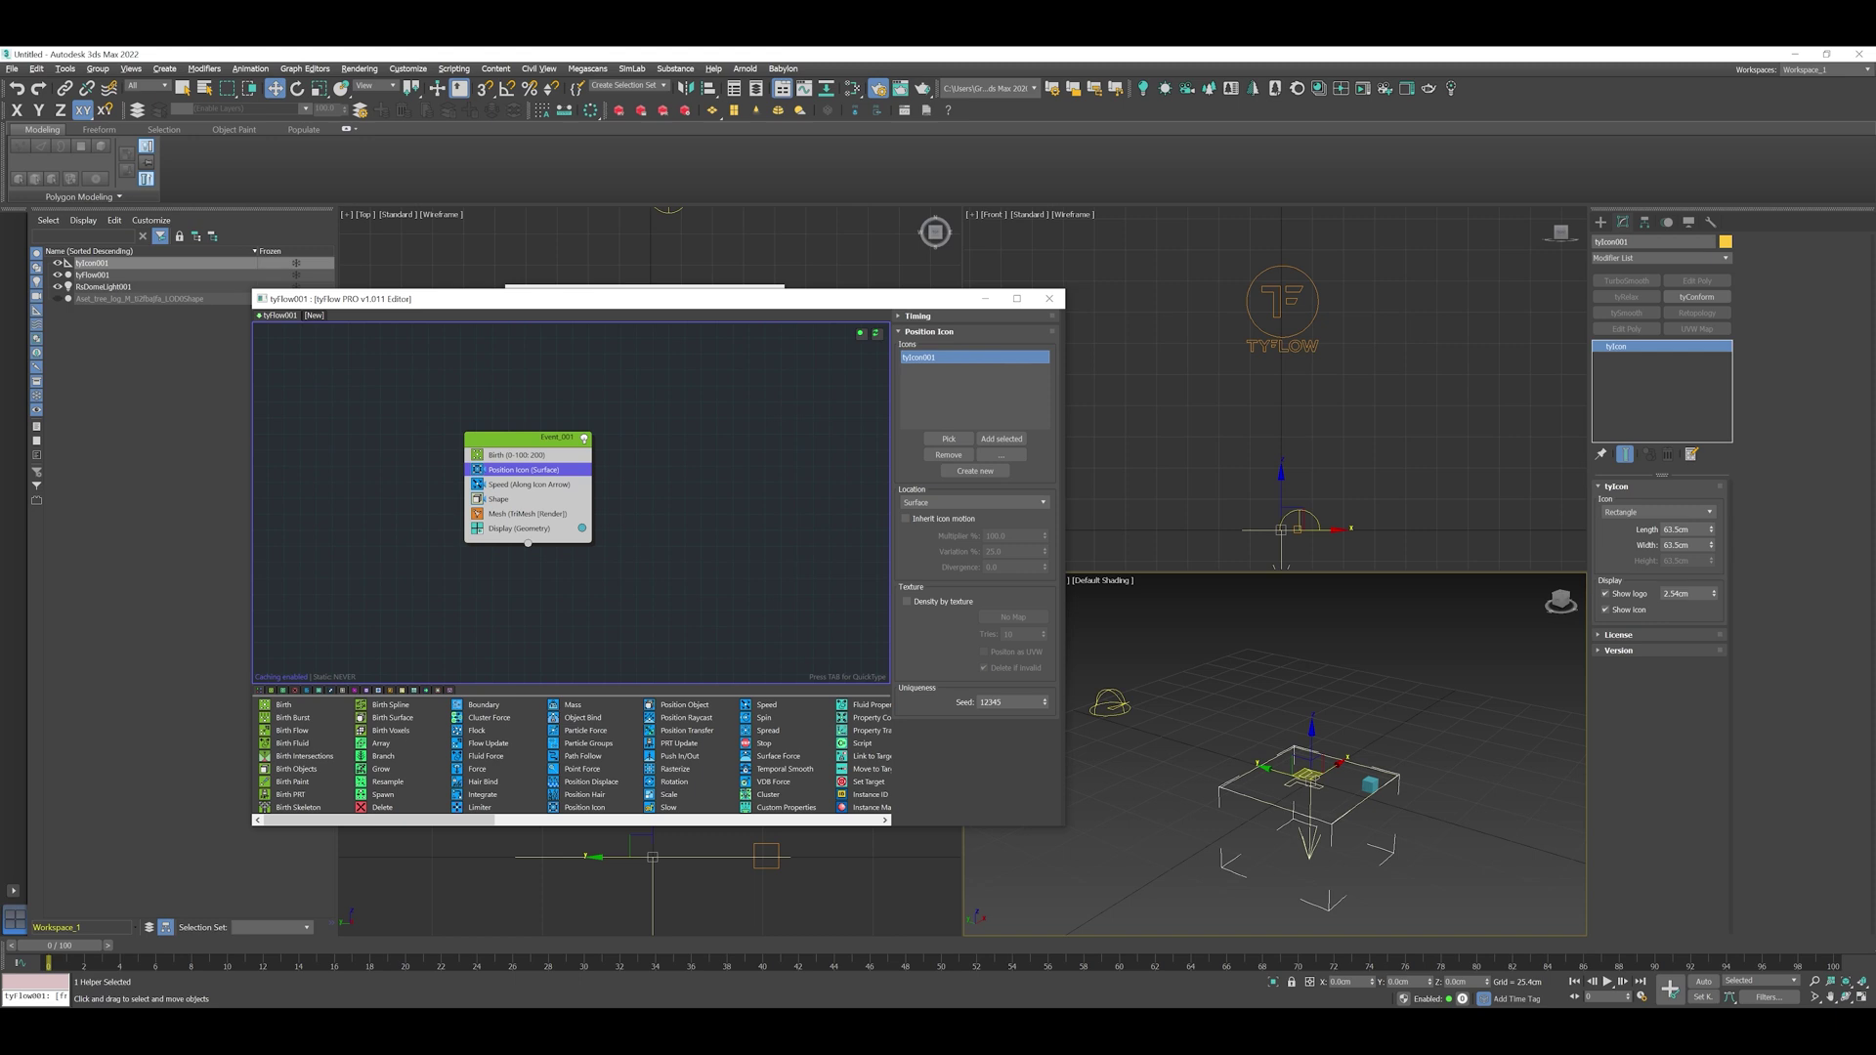
Step: Preview the Speed operator's effect over the first 35 frames, disabling the operator and enabling it again for comparison
{"action": "left_click", "coordinate": [528, 484]}
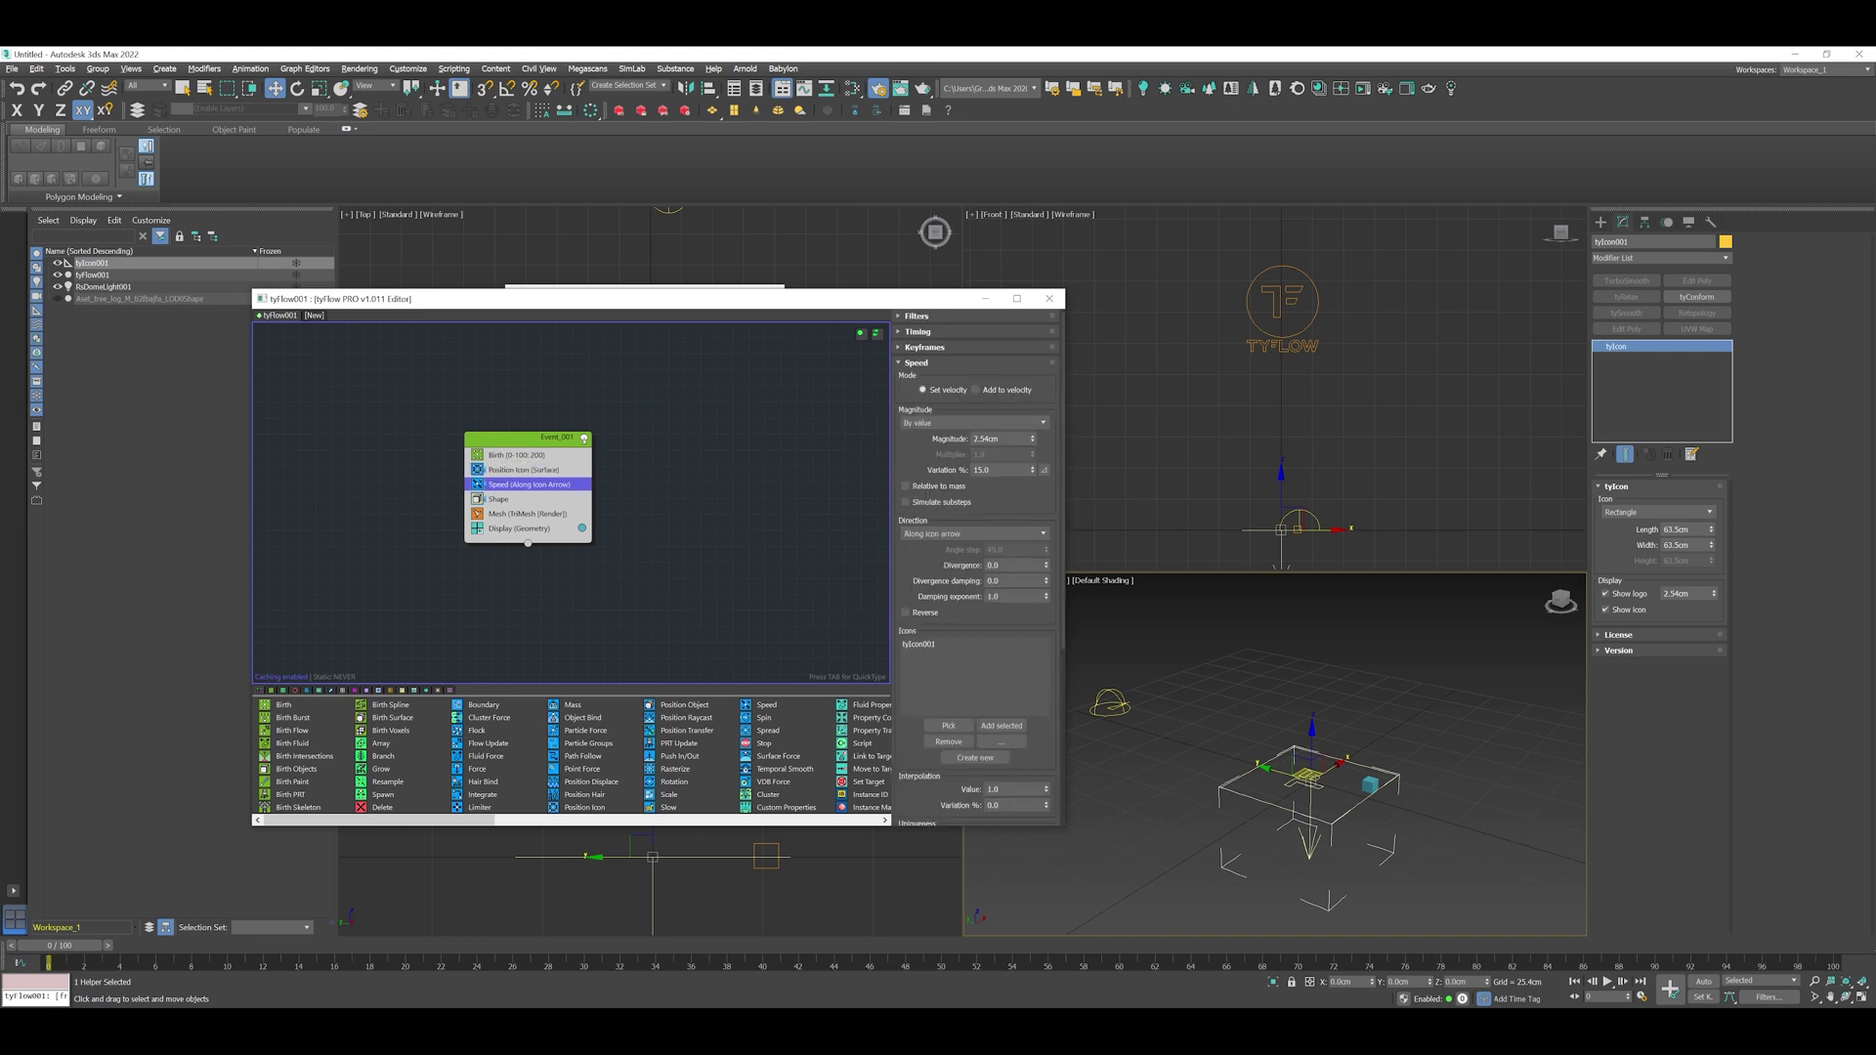
{"action": "left_click_drag", "start_coordinate": [58, 945], "coordinate": [668, 945]}
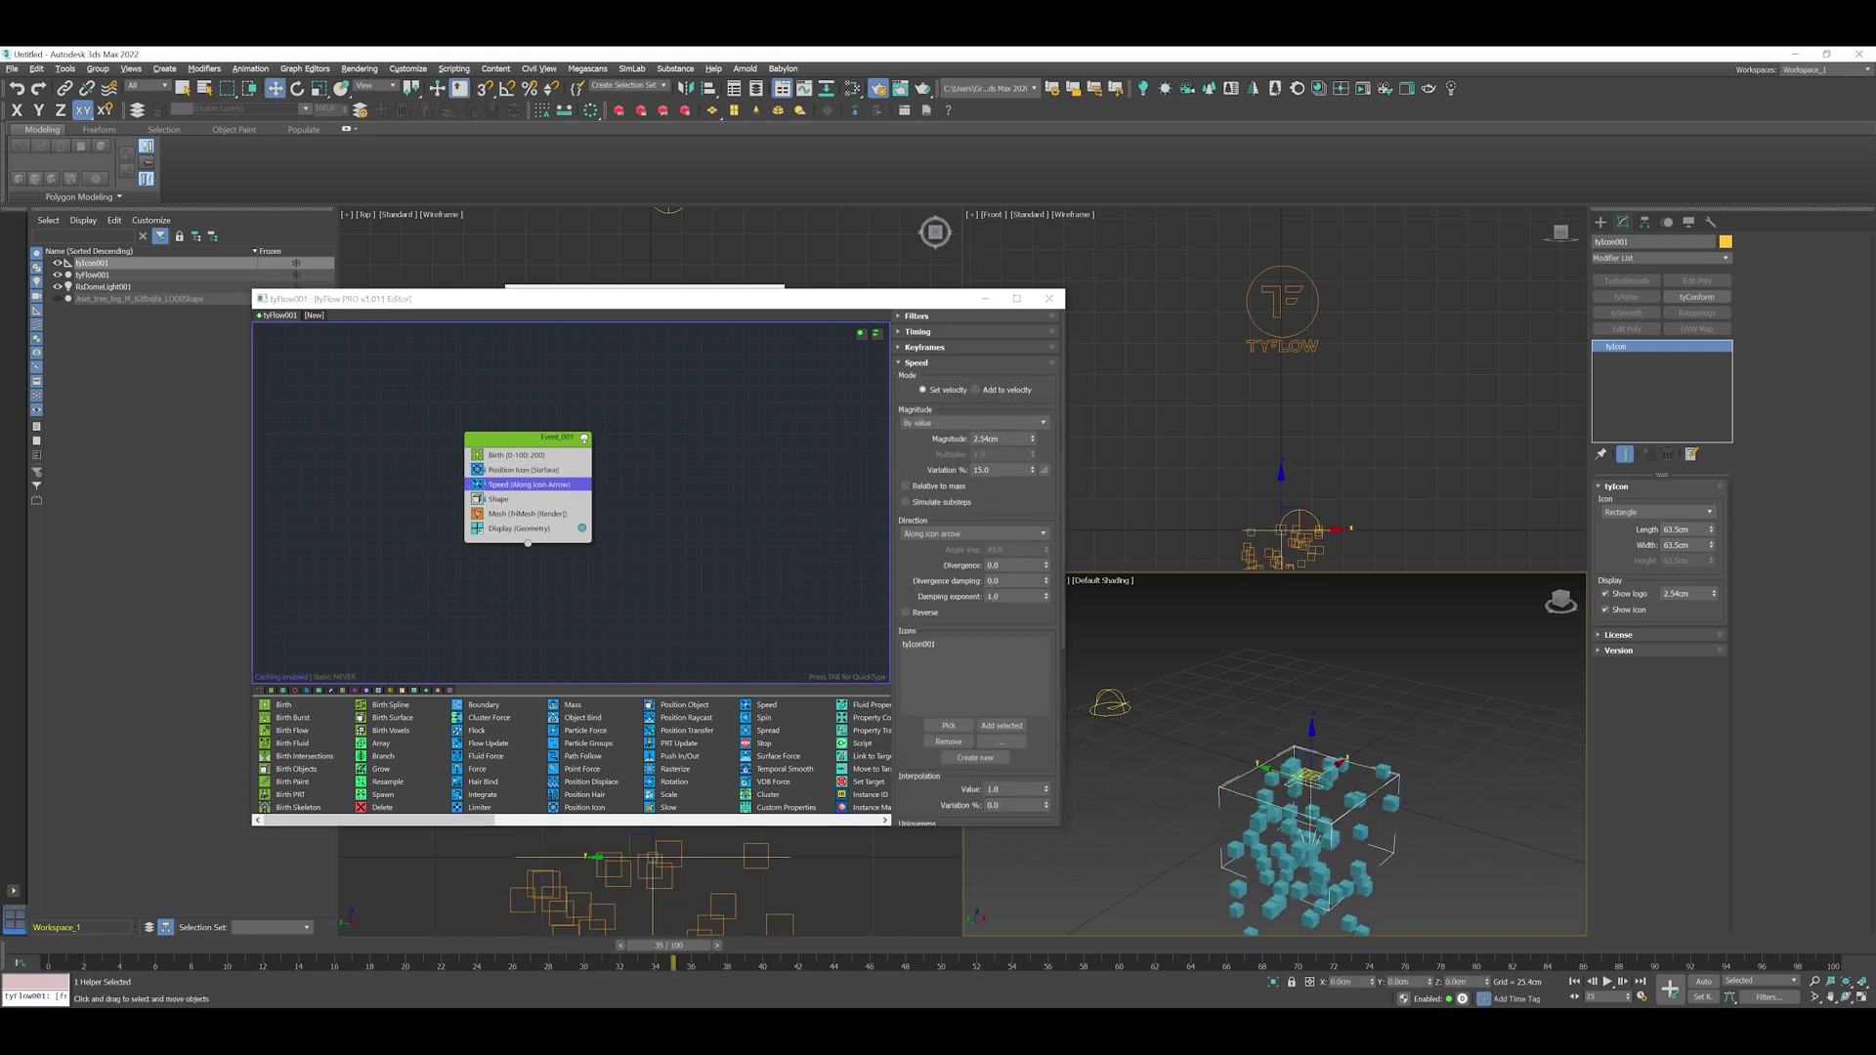
{"action": "middle_click_drag", "start_coordinate": [1311, 775], "coordinate": [1305, 690]}
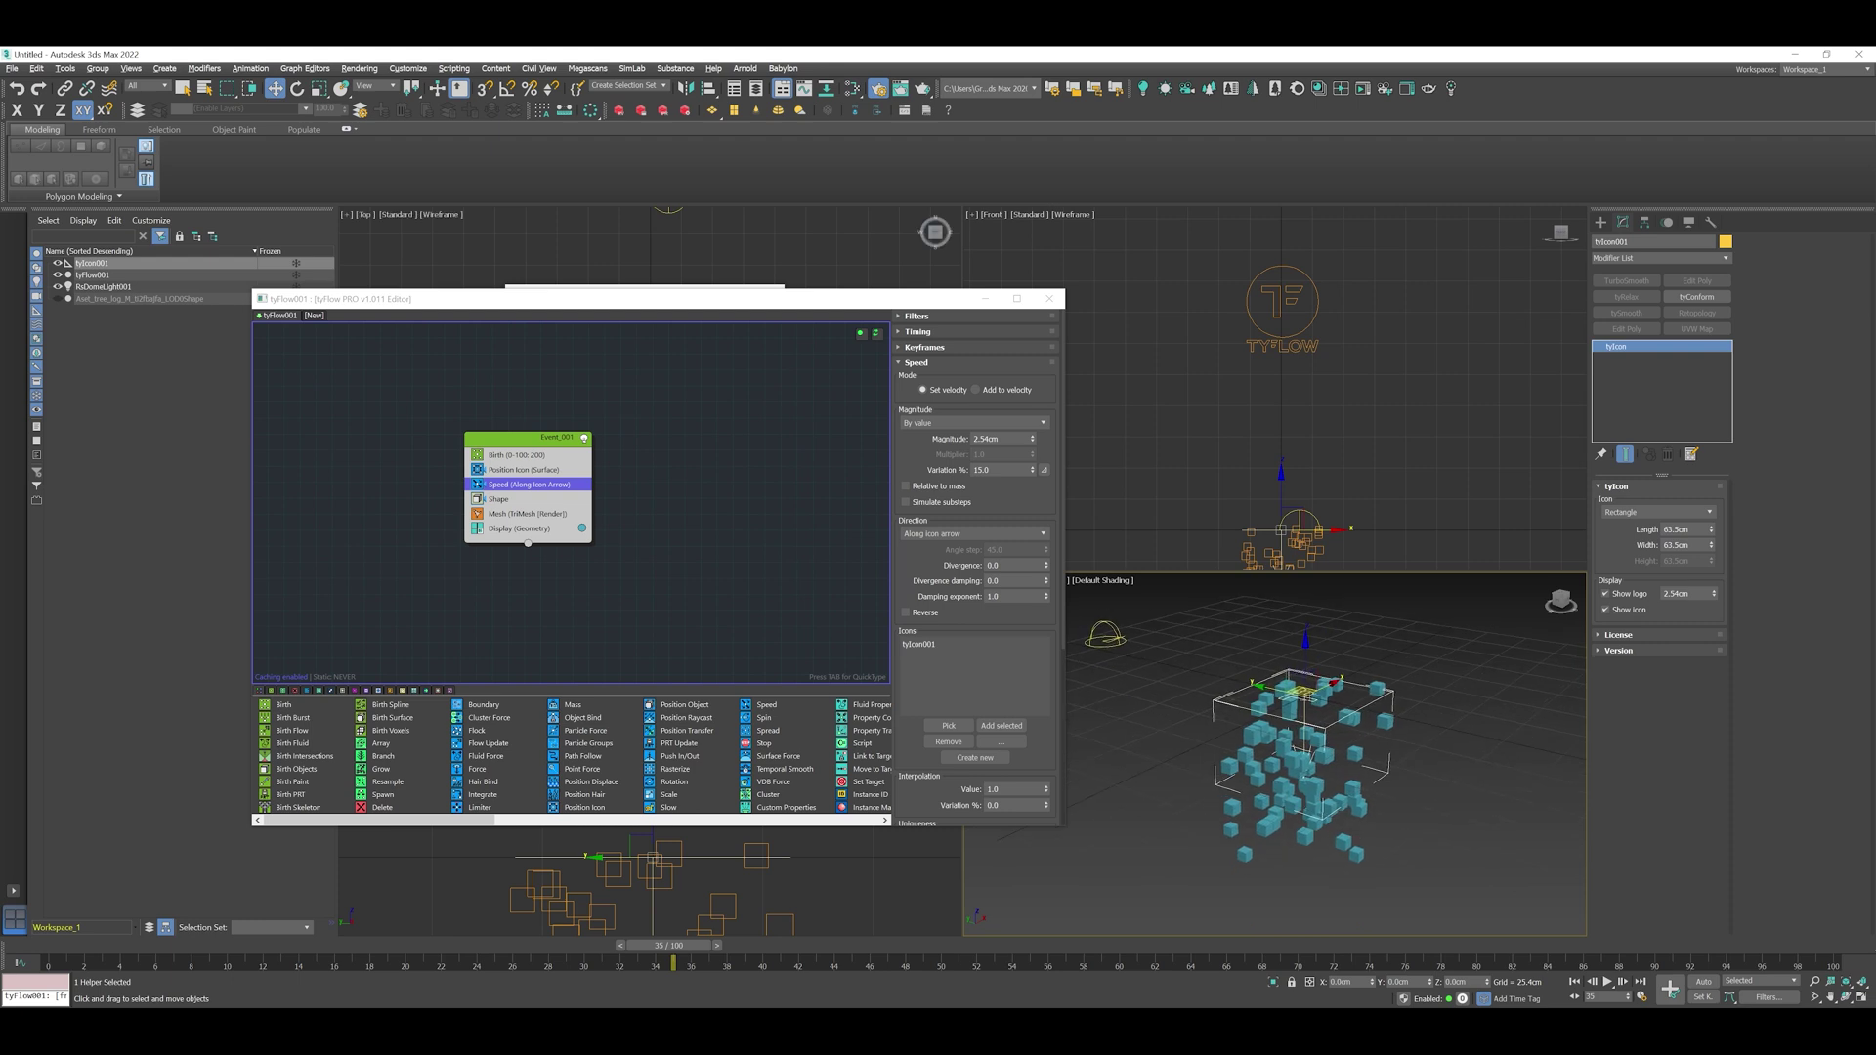
{"action": "left_click", "coordinate": [478, 485]}
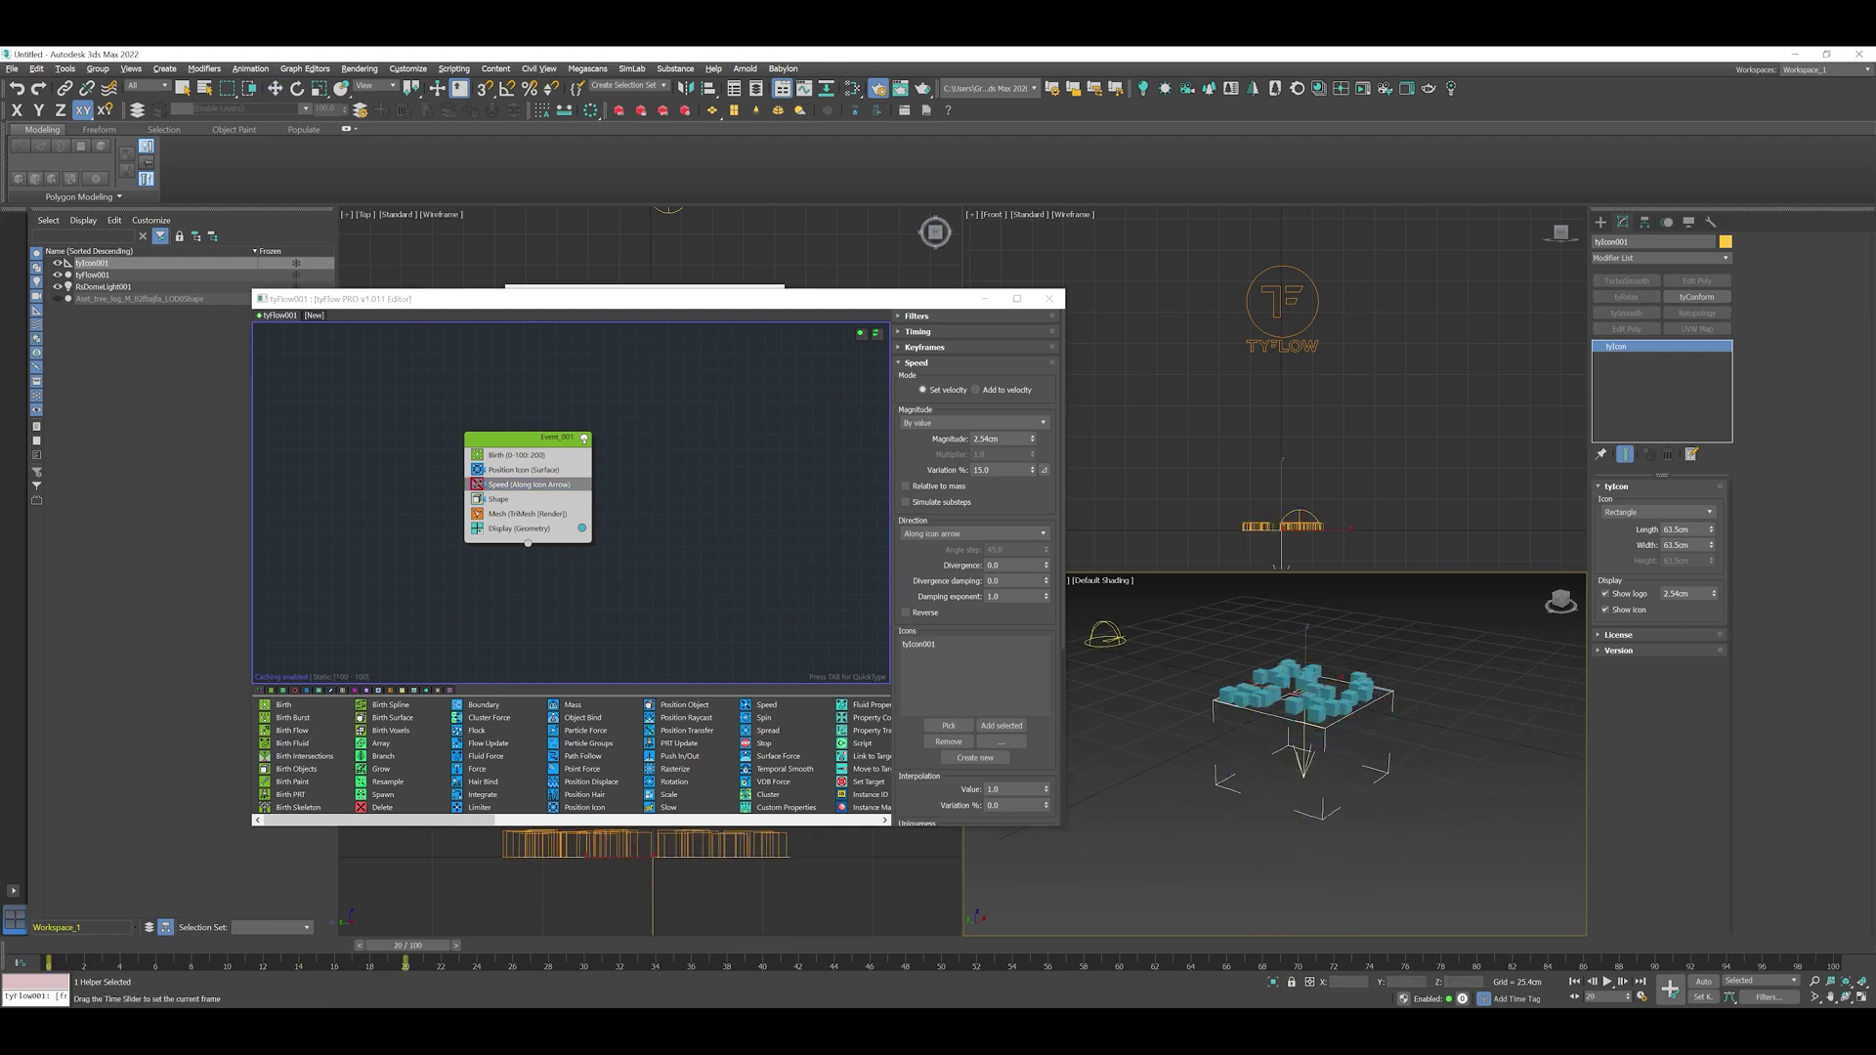
{"action": "left_click", "coordinate": [476, 485]}
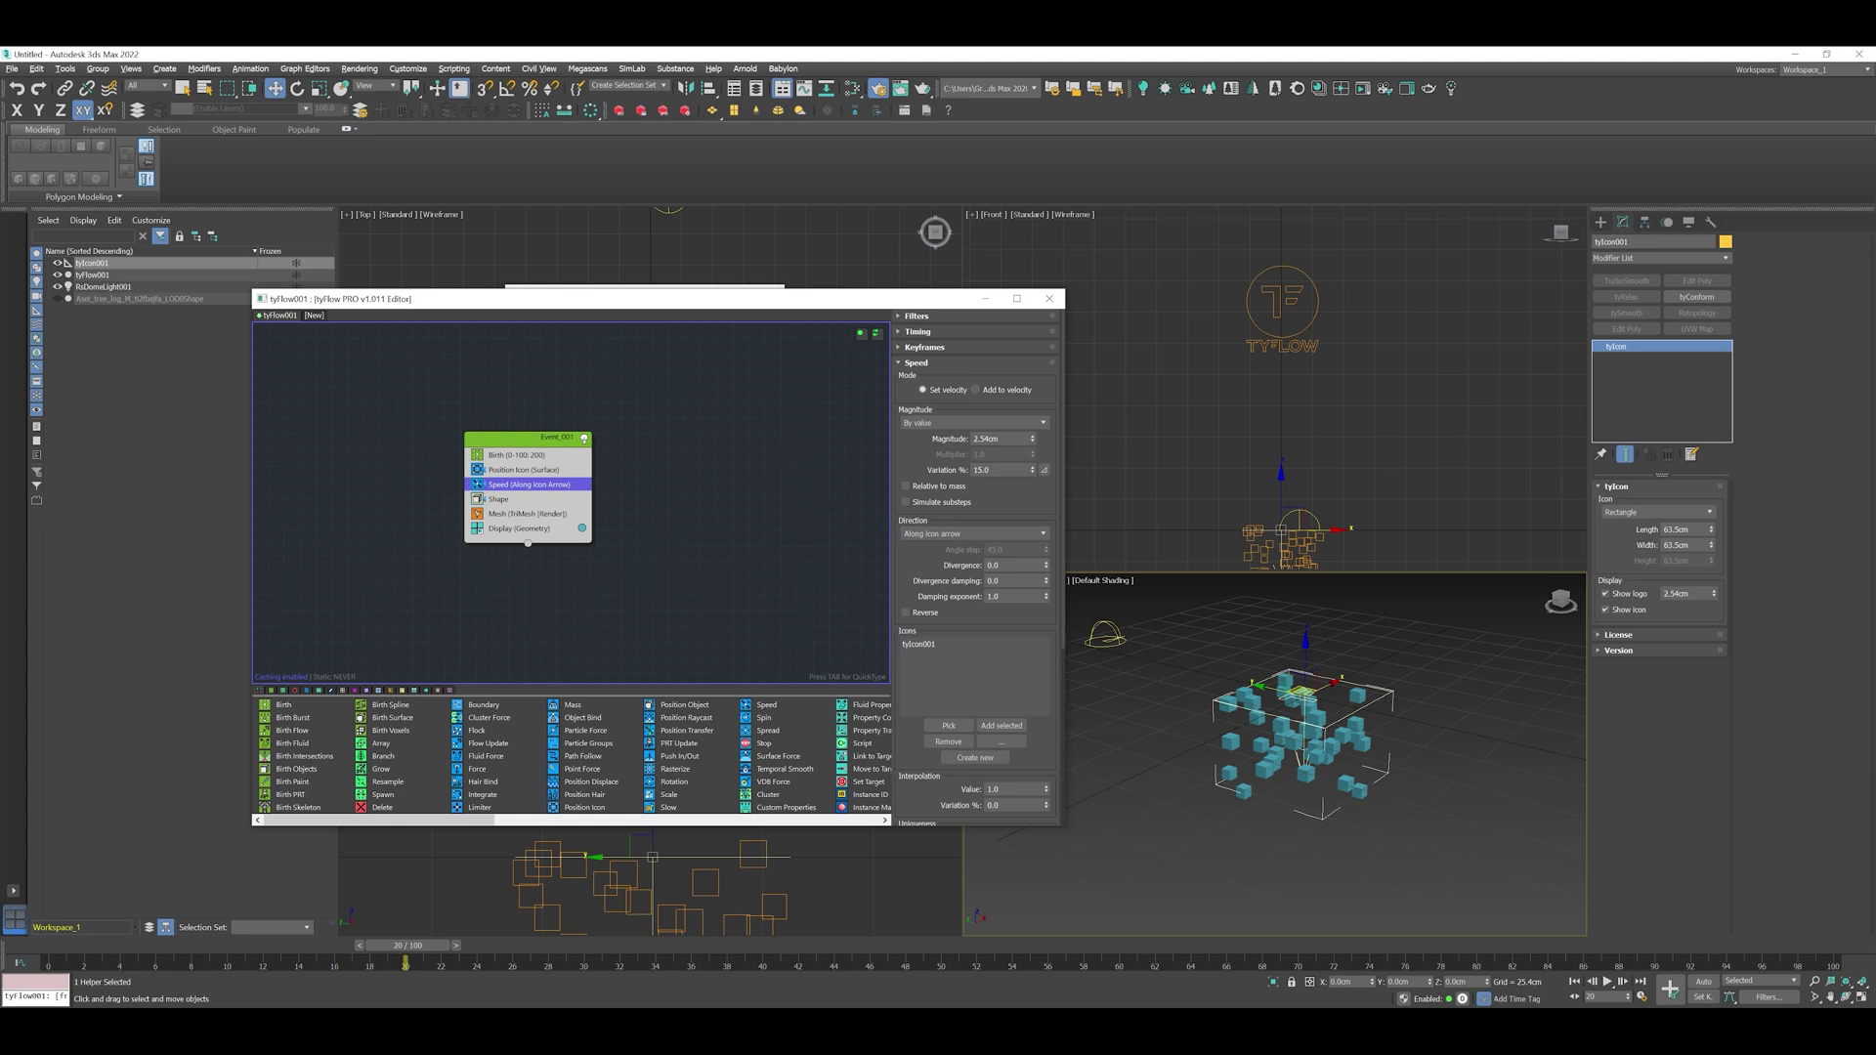
Step: Set the Shape operator's 3D mesh to Cylinder (LowRes) and inspect the particles in the Perspective view
{"action": "left_click", "coordinate": [518, 498]}
{"action": "mouse_move", "coordinate": [407, 945]}
{"action": "left_mouse_down"}
{"action": "mouse_move", "coordinate": [78, 944]}
{"action": "mouse_move", "coordinate": [425, 945]}
{"action": "left_mouse_up"}
{"action": "scroll", "coordinate": [977, 586], "scroll_direction": "down", "scroll_amount": 3}
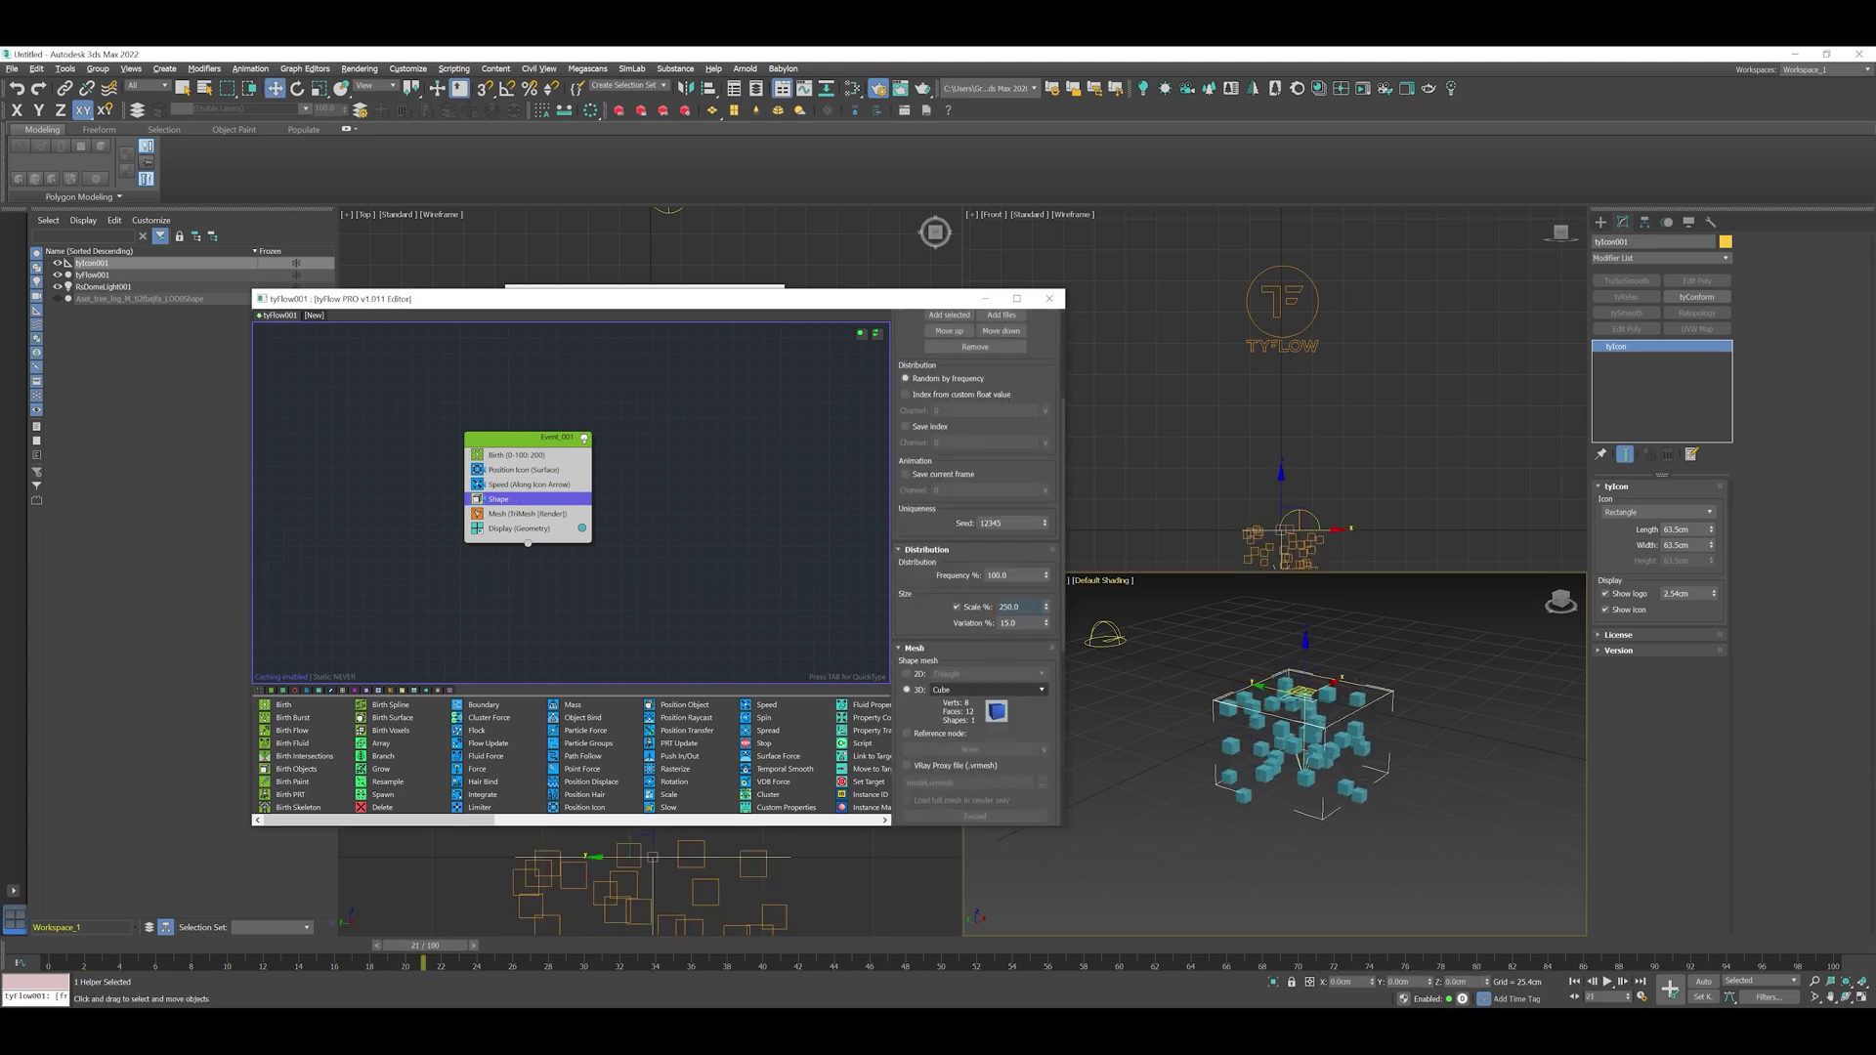
{"action": "scroll", "coordinate": [977, 586], "scroll_direction": "down", "scroll_amount": 3}
{"action": "left_click", "coordinate": [987, 516]}
{"action": "left_click", "coordinate": [987, 567]}
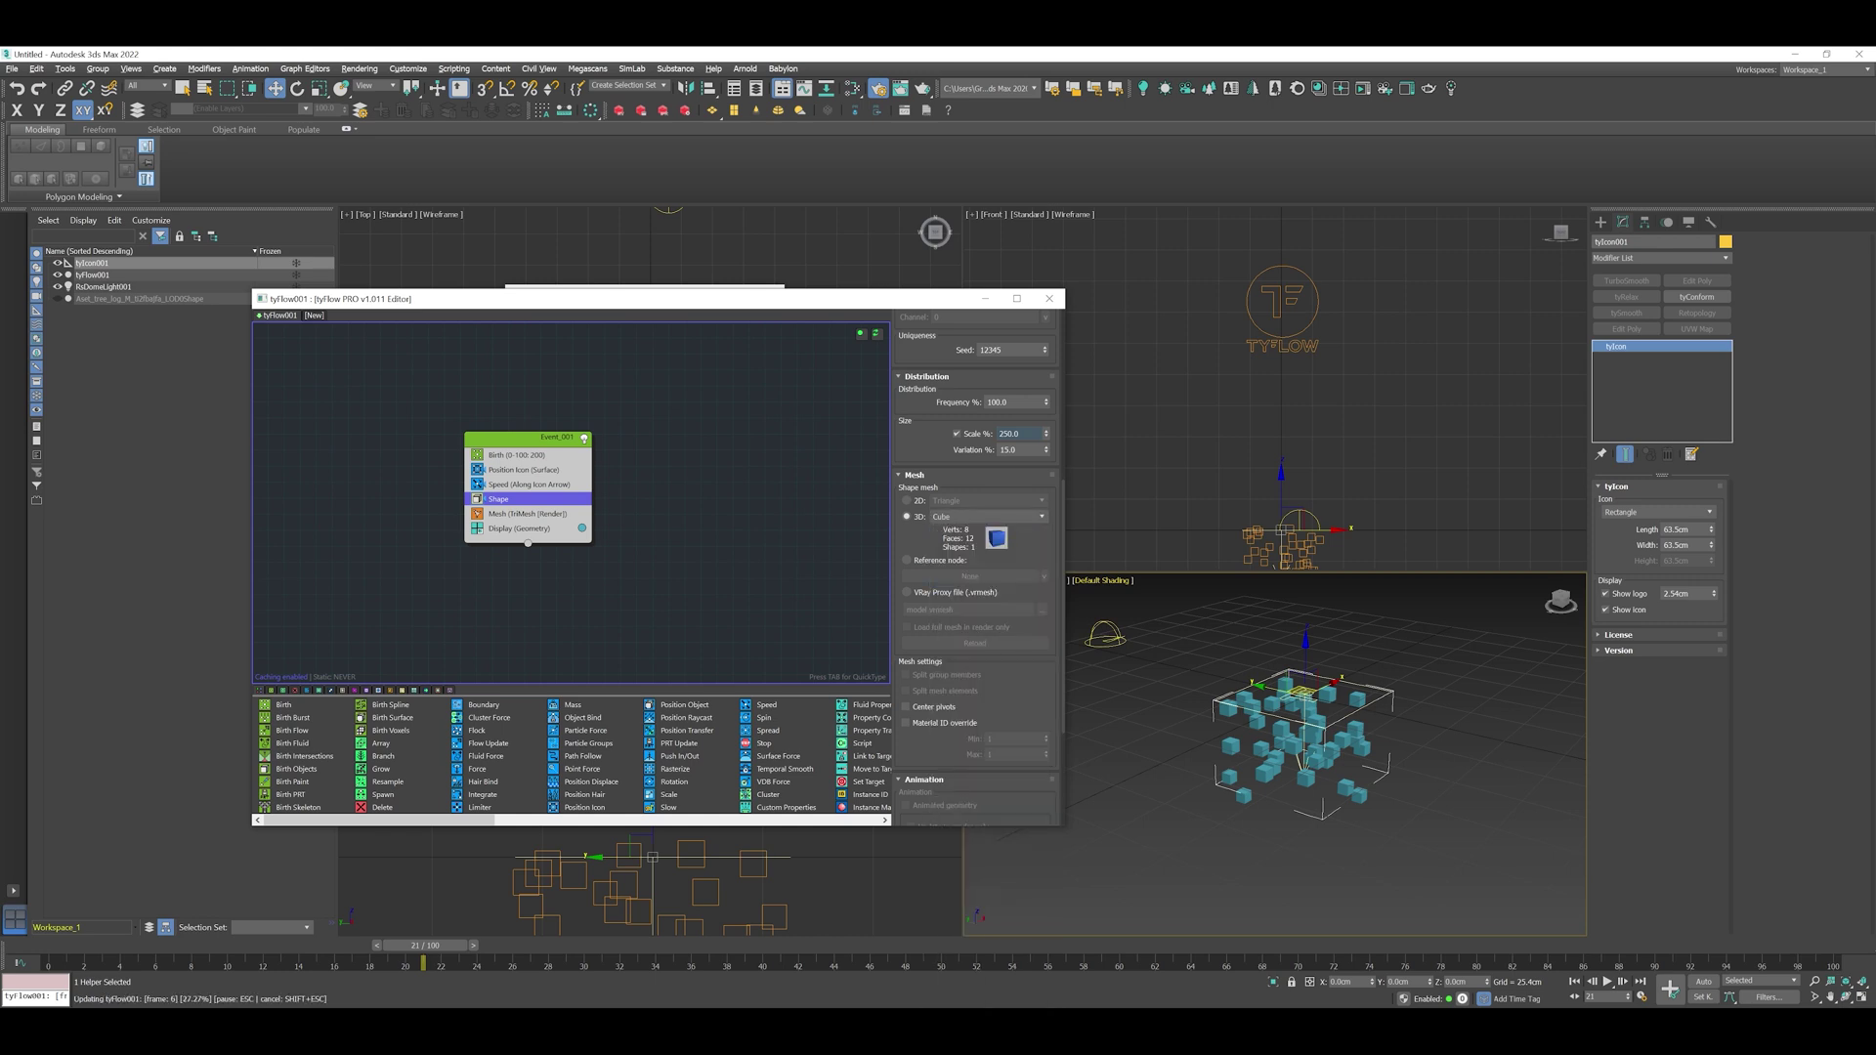
{"action": "left_click", "coordinate": [987, 515]}
{"action": "left_click", "coordinate": [977, 582]}
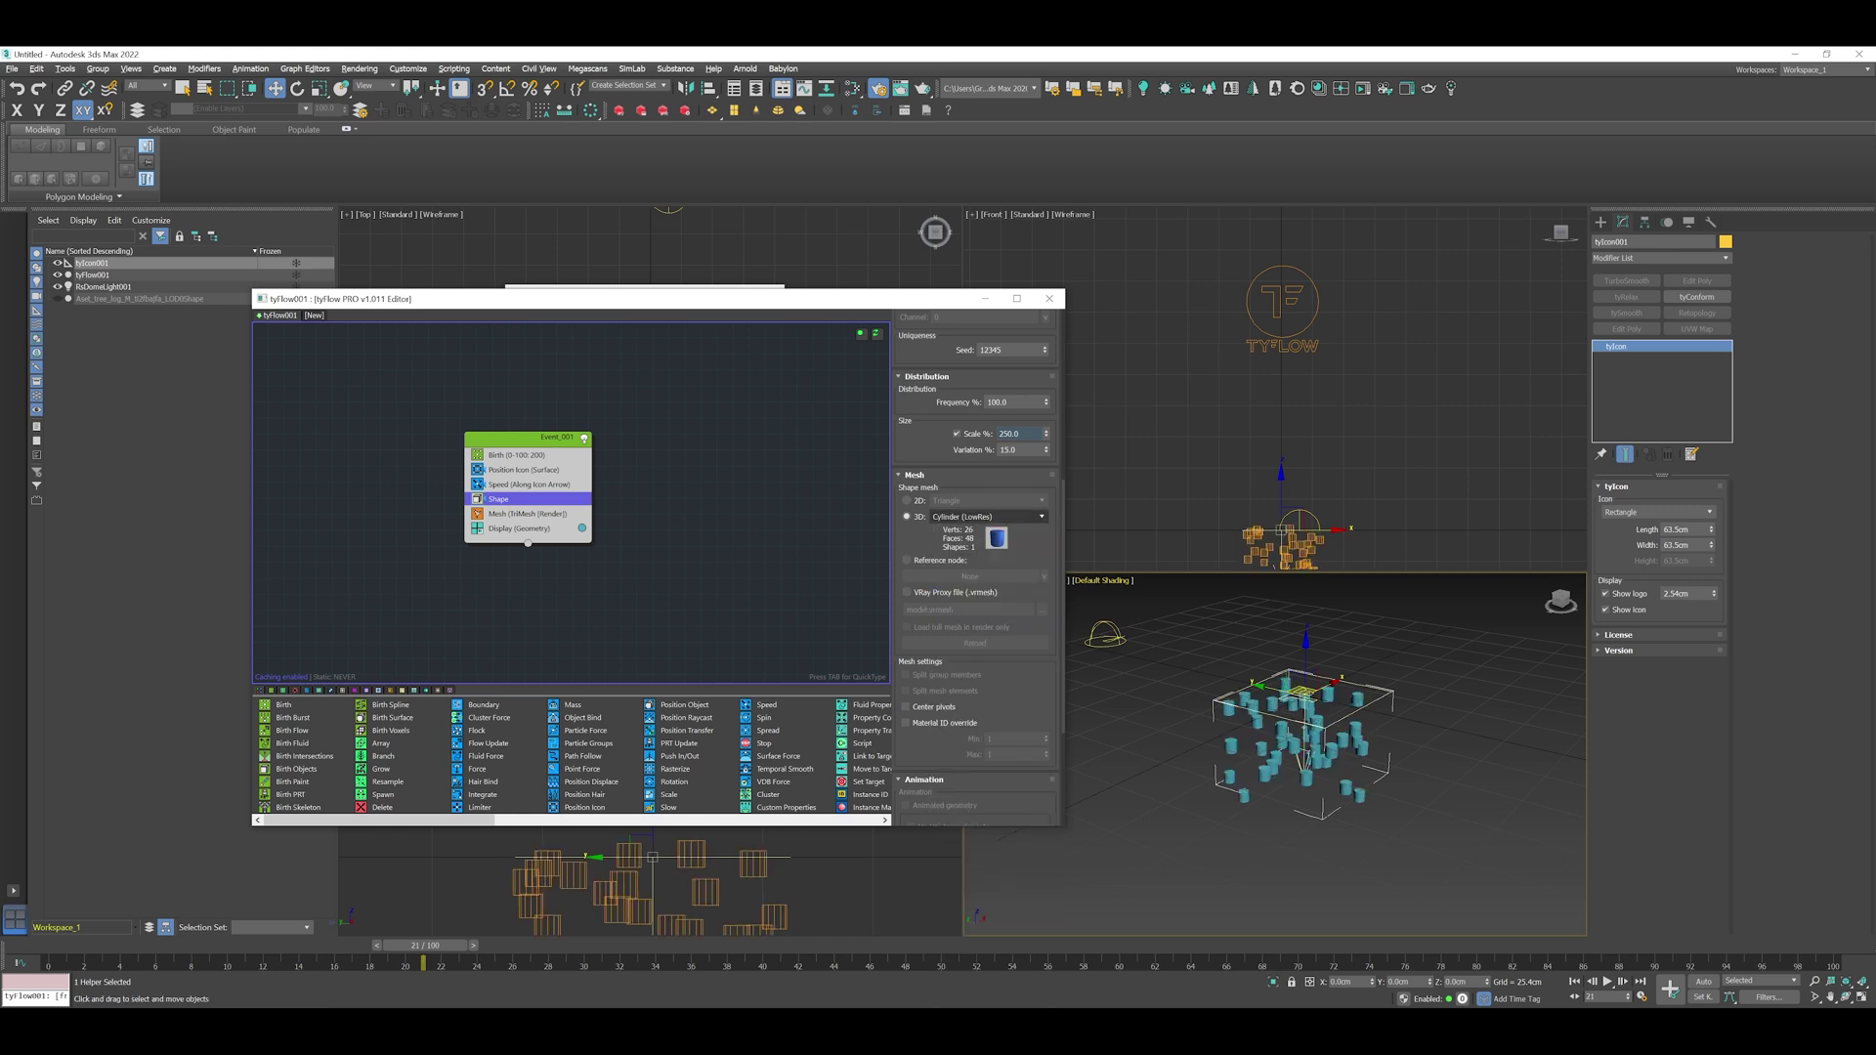
{"action": "left_click", "coordinate": [987, 516]}
{"action": "left_click", "coordinate": [984, 620]}
{"action": "left_click", "coordinate": [987, 516]}
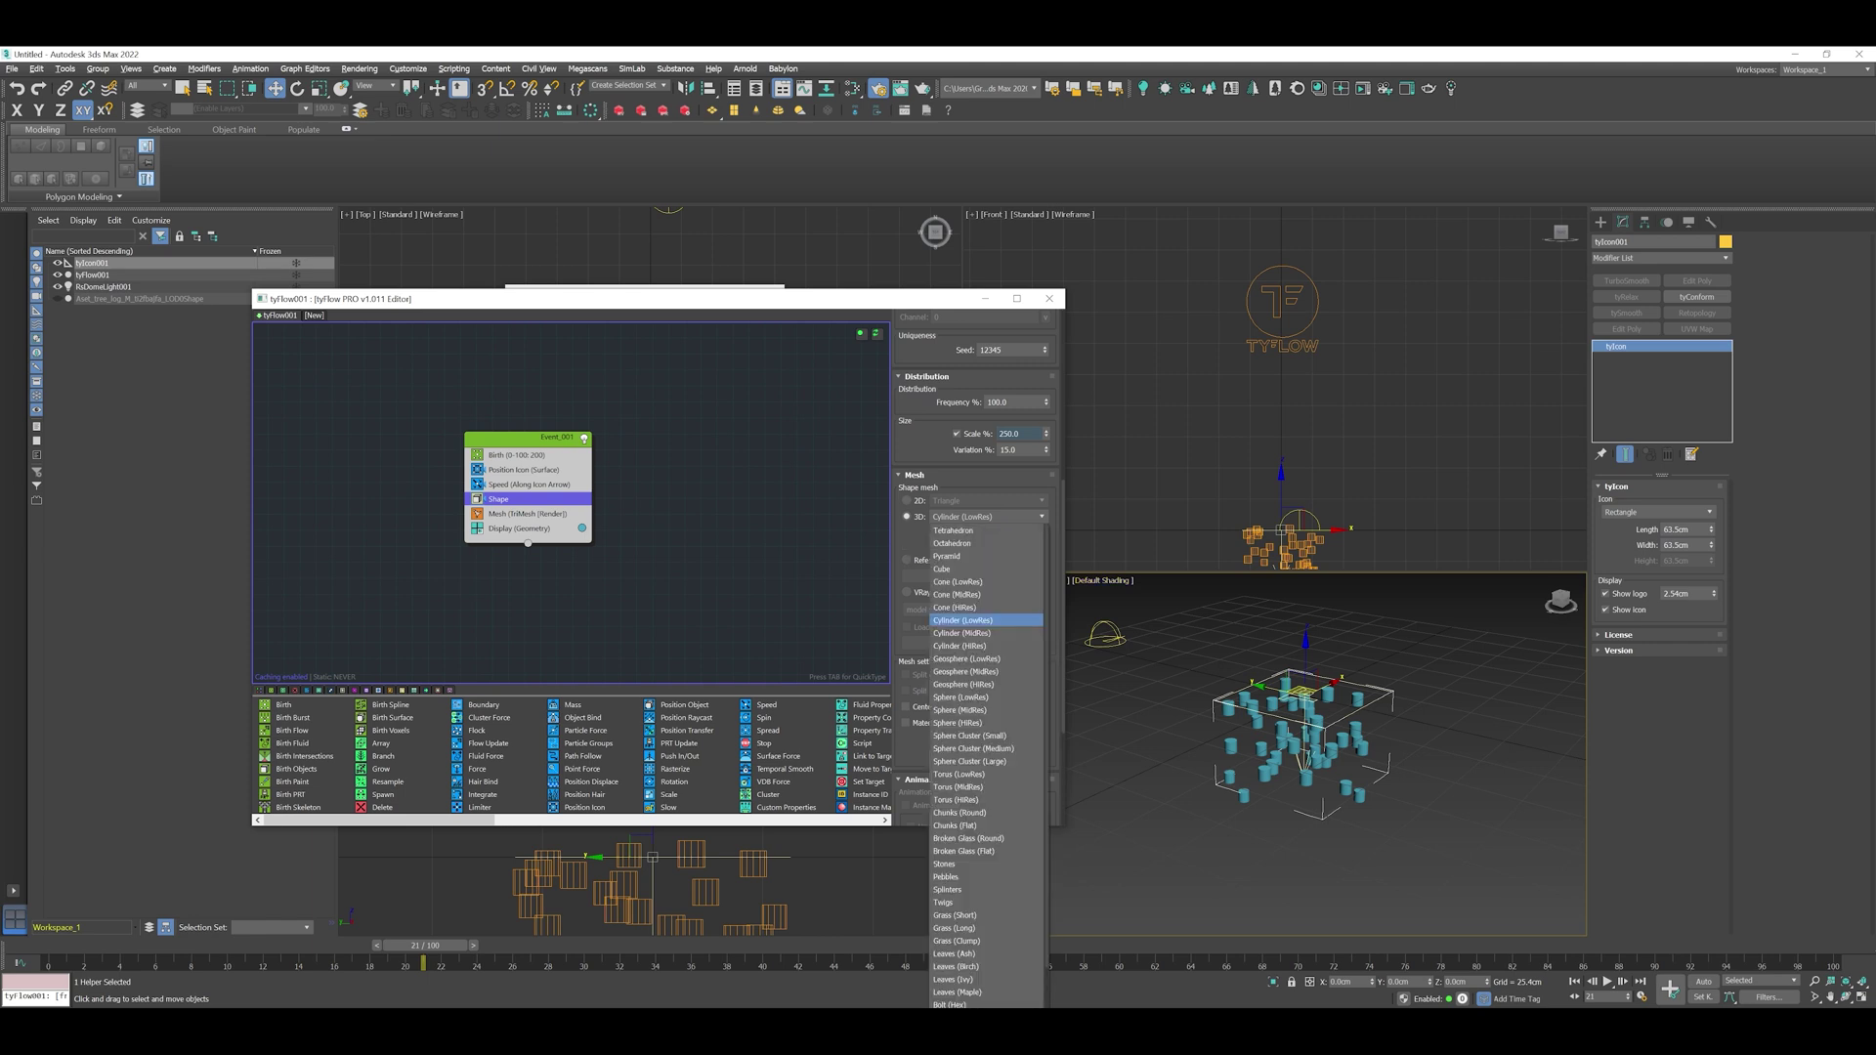
{"action": "left_click", "coordinate": [987, 516]}
{"action": "middle_click_drag", "start_coordinate": [1304, 742], "coordinate": [1314, 757], "text": "alt"}
{"action": "middle_click_drag", "start_coordinate": [1306, 692], "coordinate": [1299, 715]}
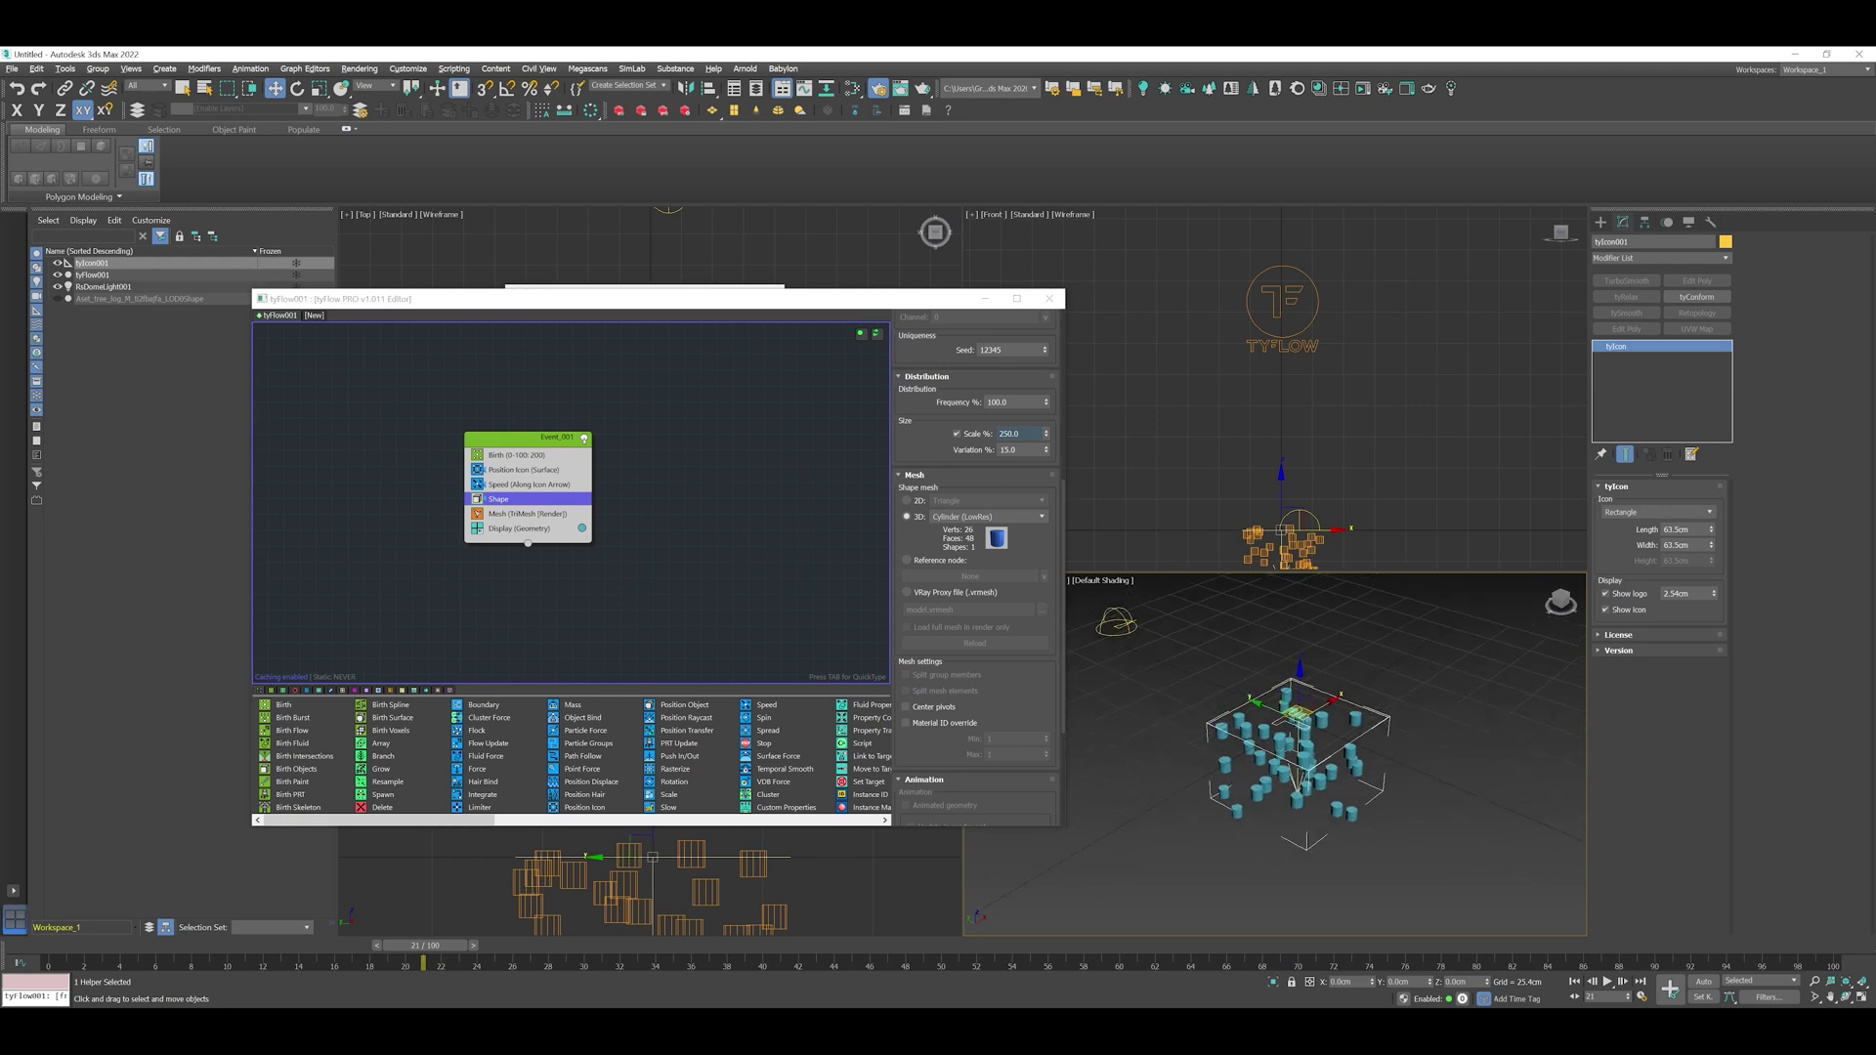
Step: Check the Mesh operator's settings, then go back to frame 0 with the birch log unhidden
{"action": "left_click", "coordinate": [527, 513]}
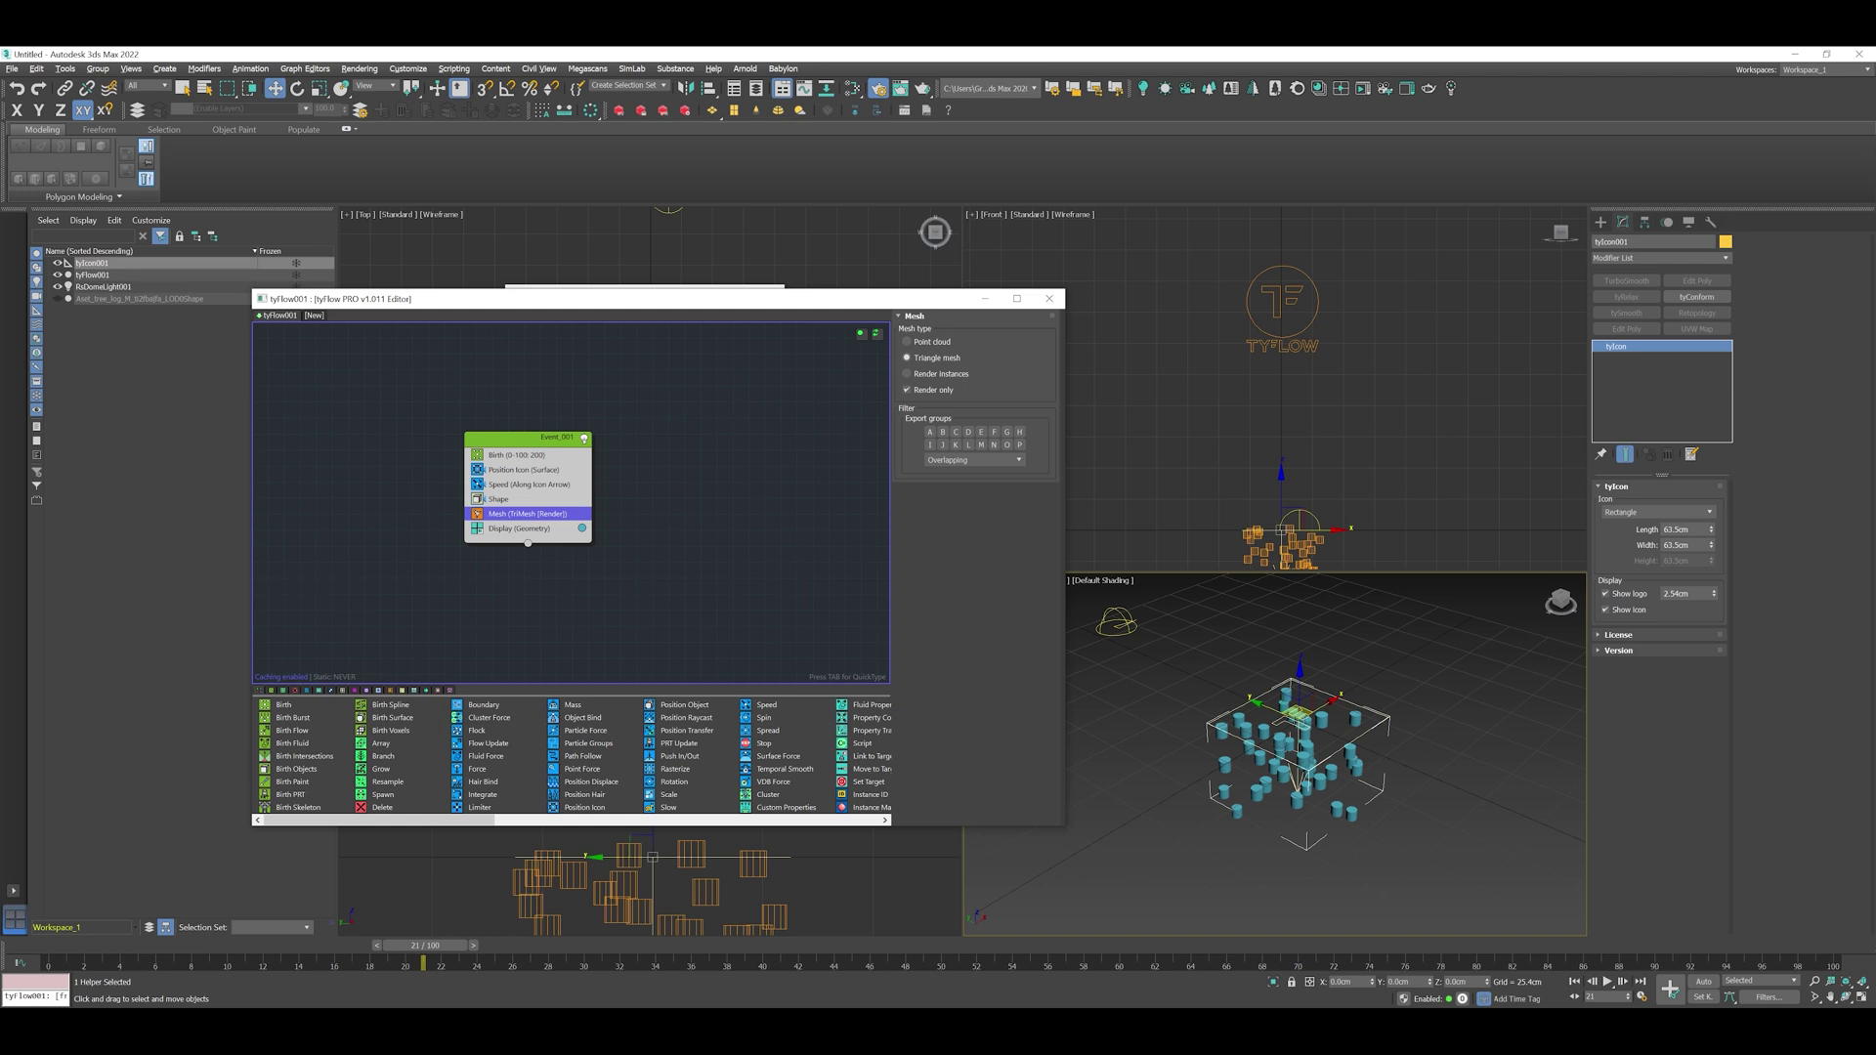
{"action": "left_click_drag", "start_coordinate": [424, 945], "coordinate": [58, 945]}
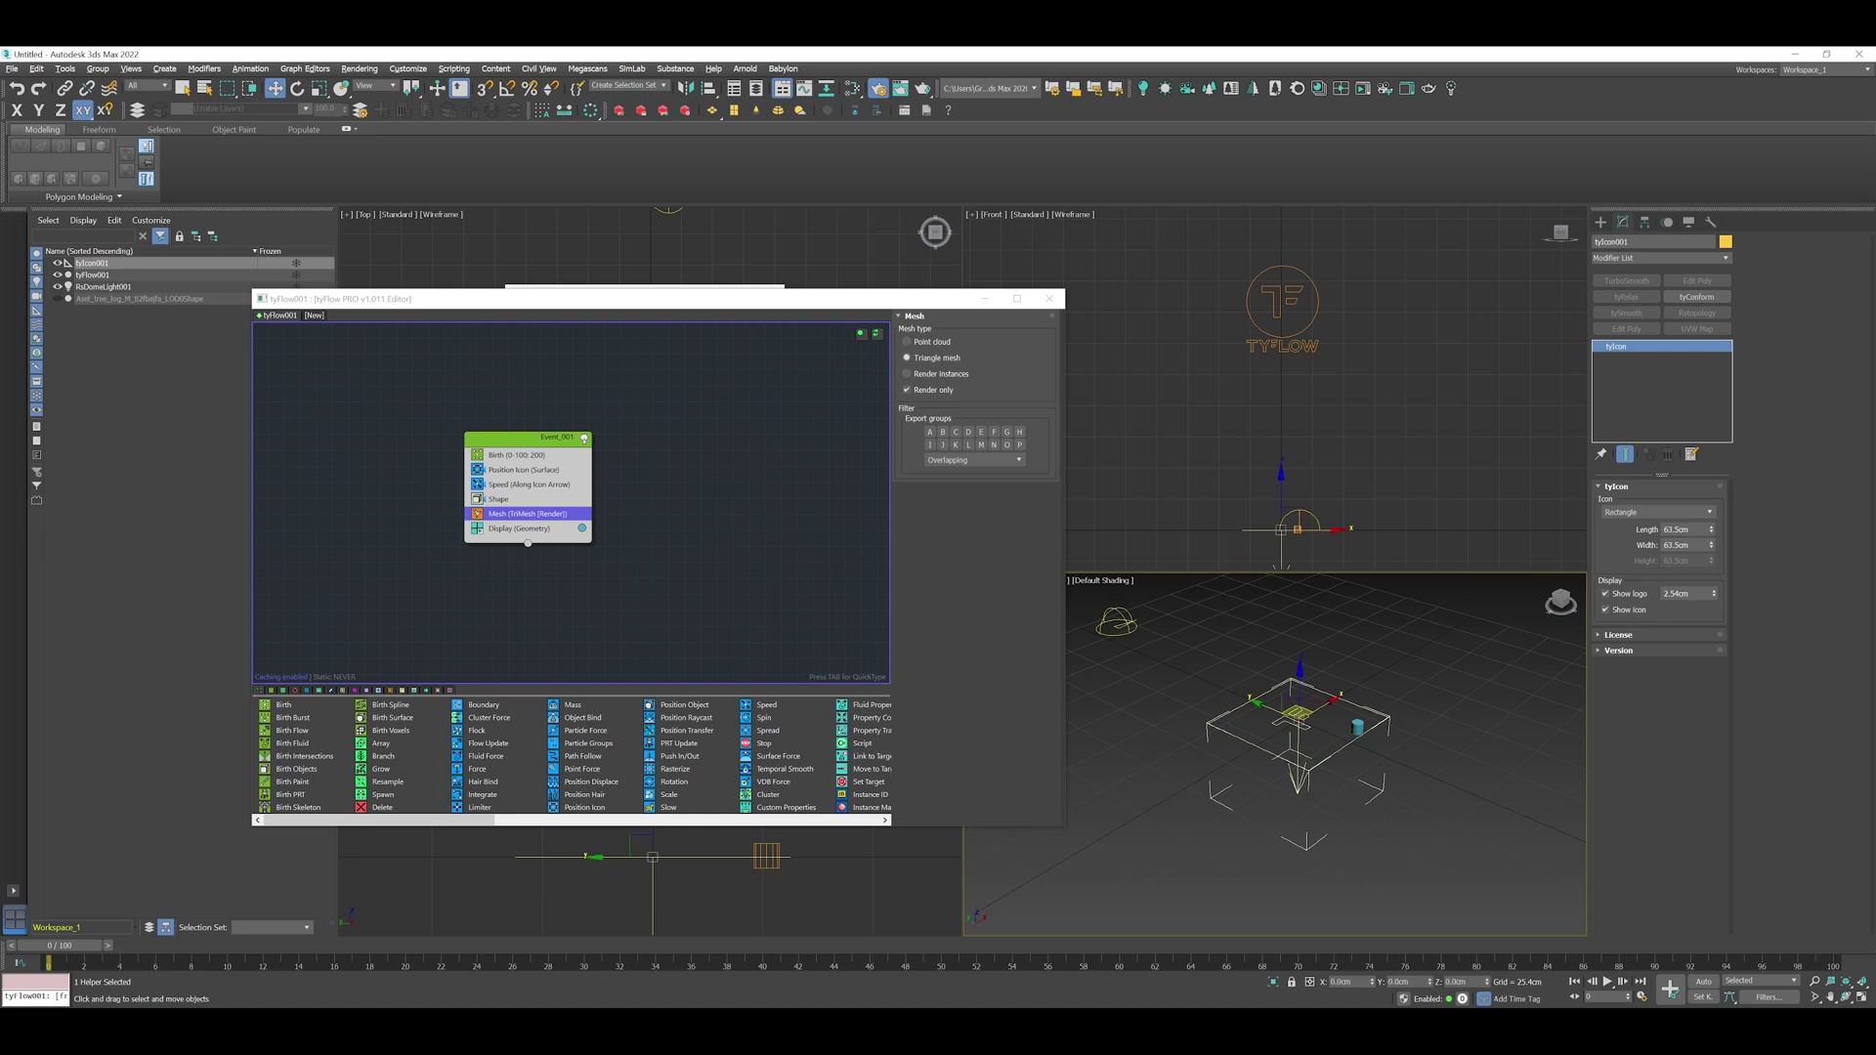
{"action": "left_click", "coordinate": [58, 299]}
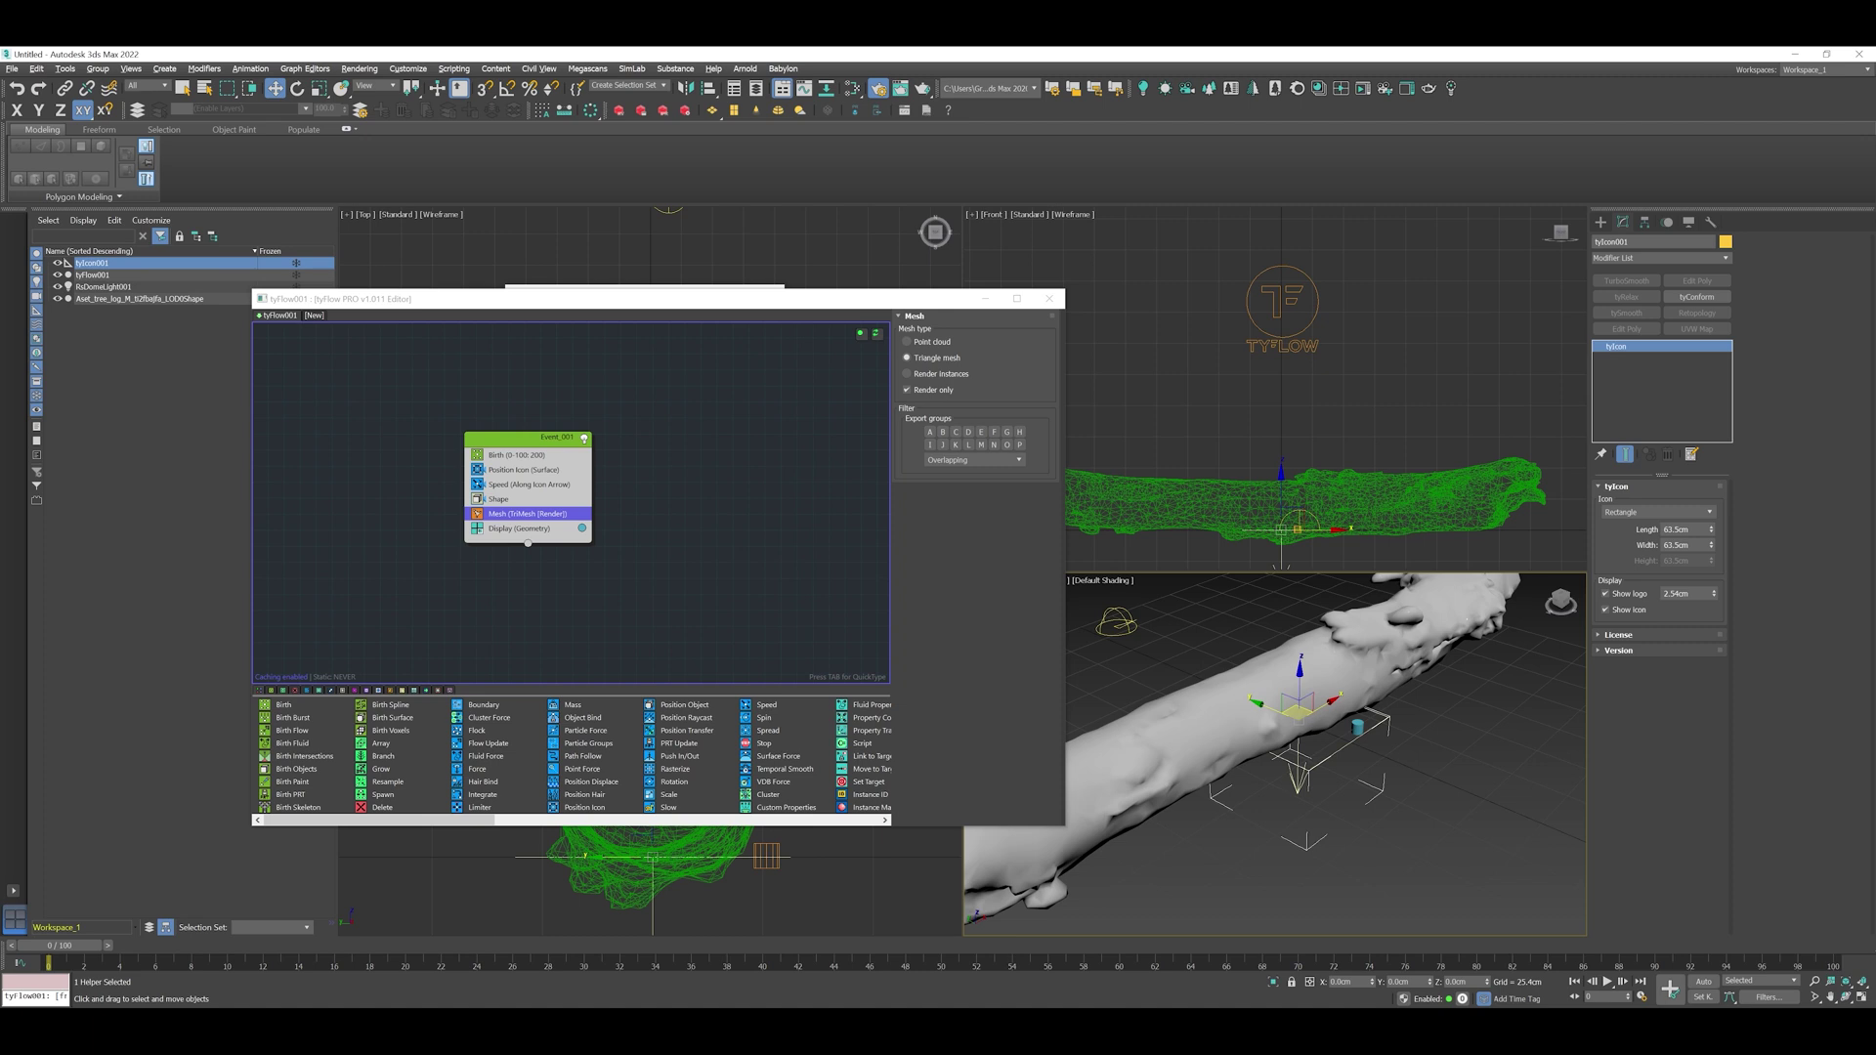
Step: Replace the icon flow event with the Simple Scatter Flow preset, accepting scattering on the selected object
{"action": "left_click", "coordinate": [522, 437]}
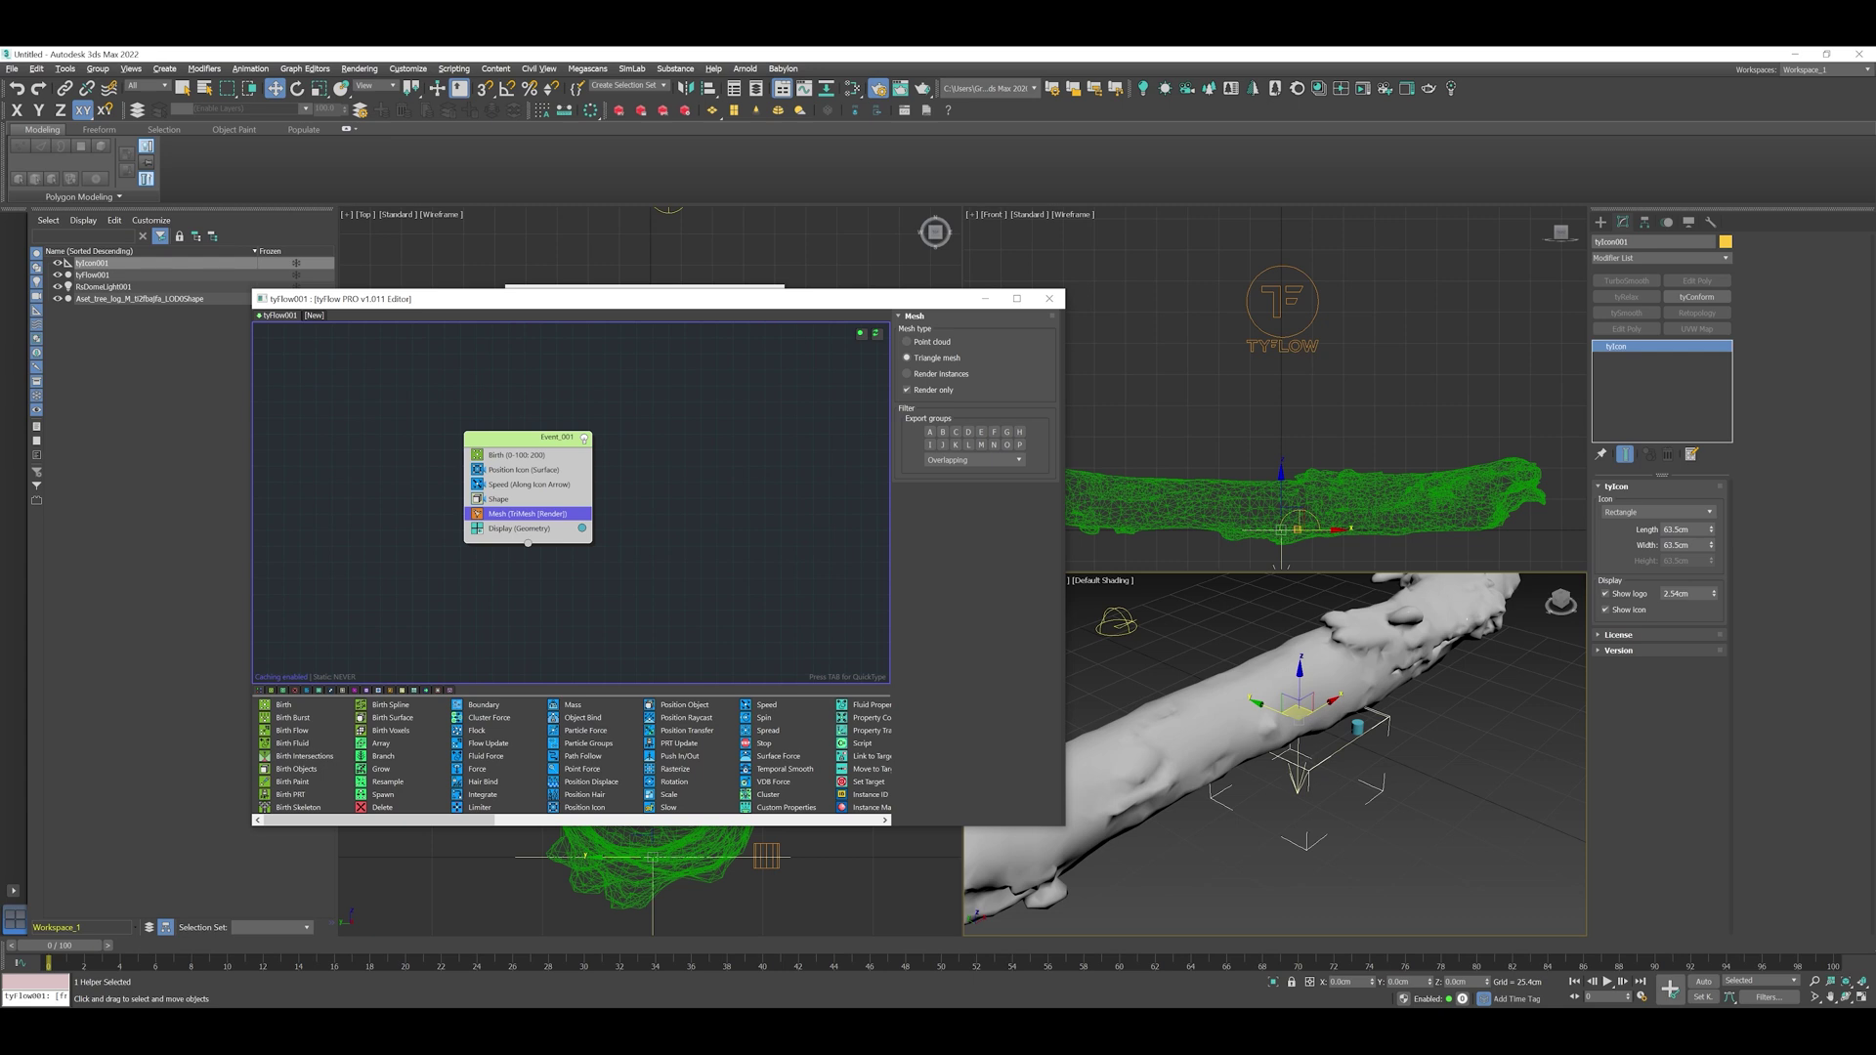
{"action": "key", "text": "Delete"}
{"action": "right_click", "coordinate": [520, 458]}
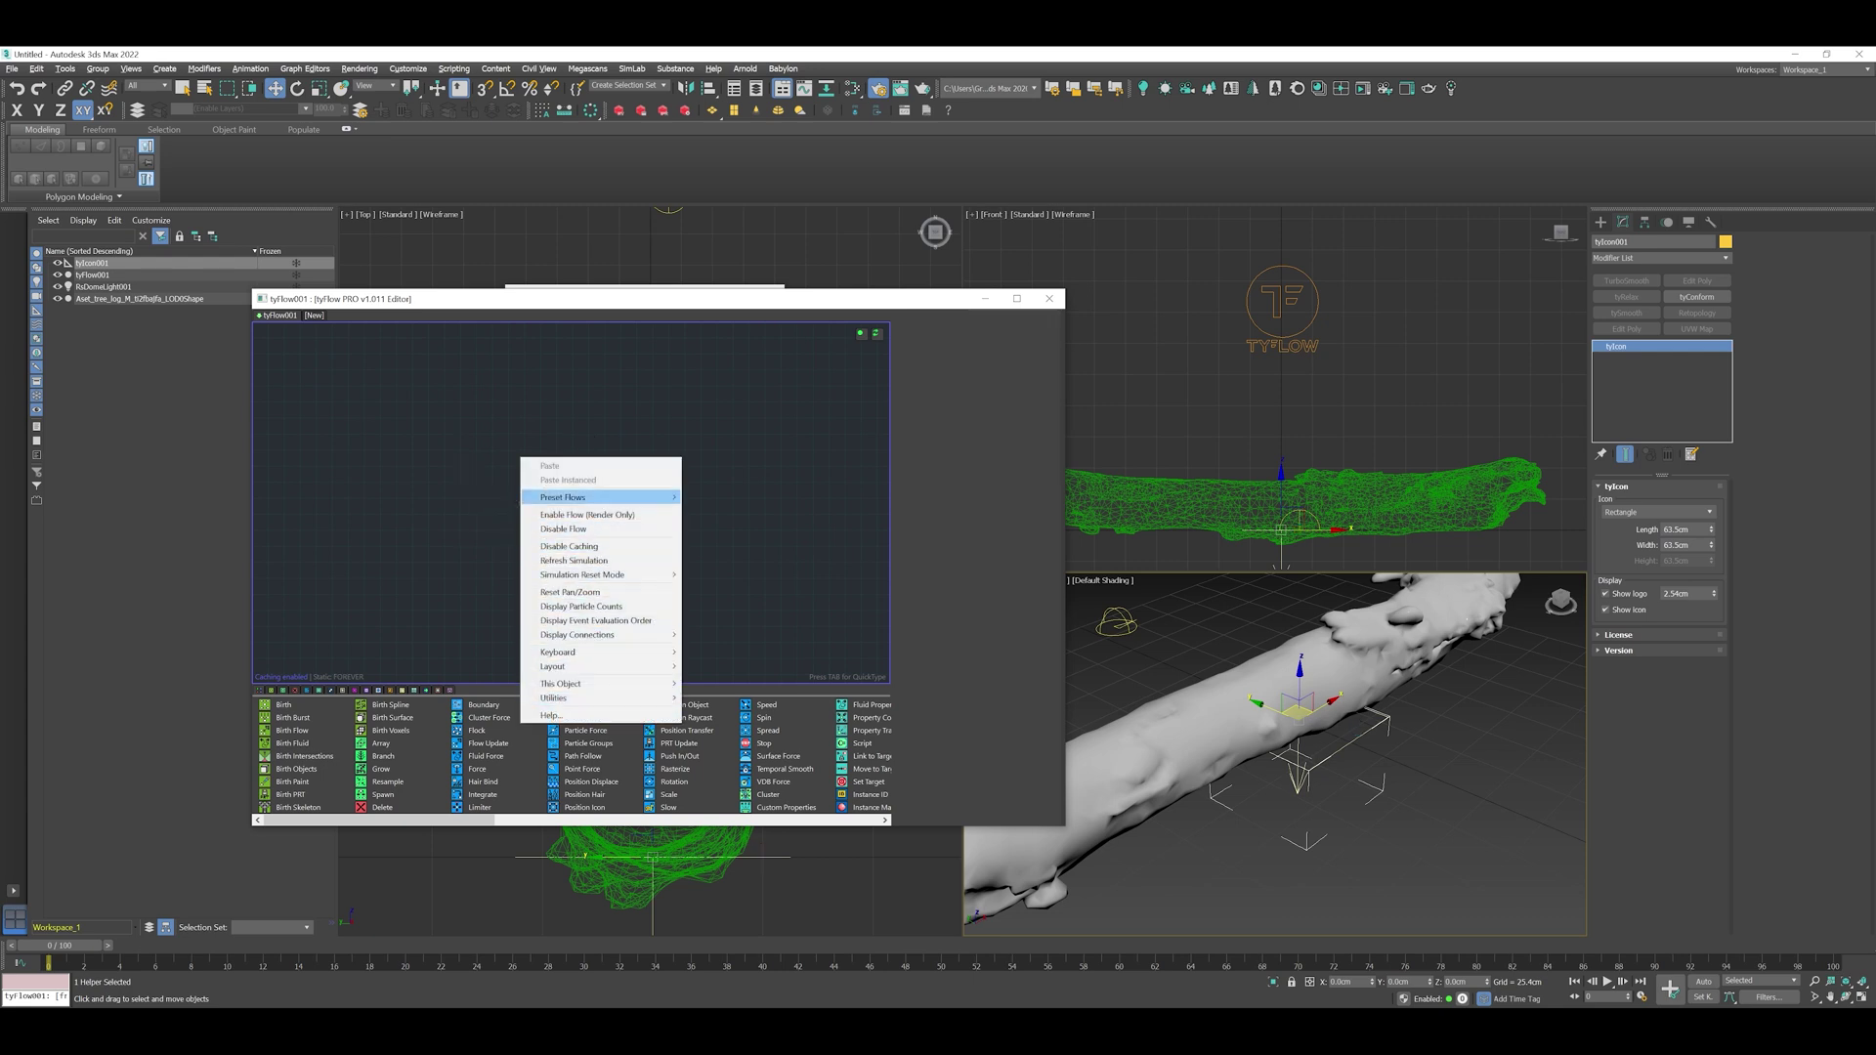
{"action": "mouse_move", "coordinate": [596, 497]}
{"action": "left_click", "coordinate": [733, 554]}
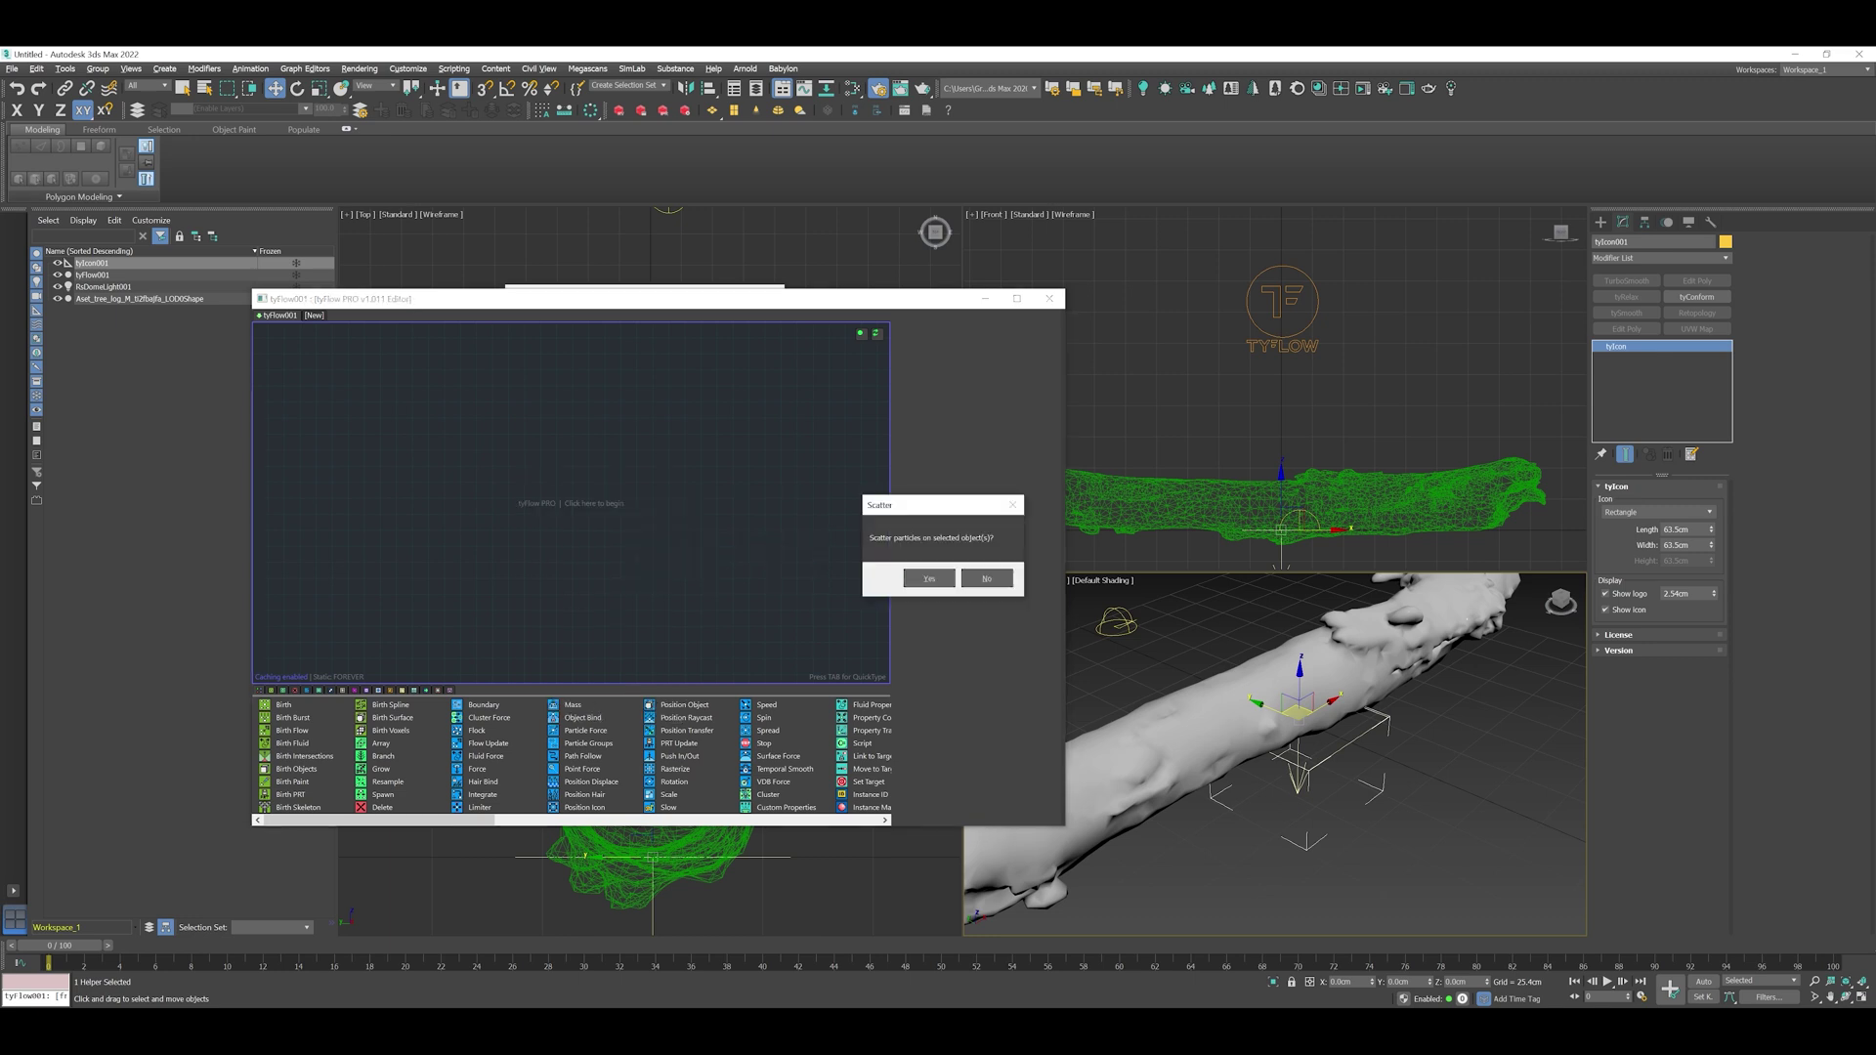
{"action": "left_click", "coordinate": [929, 578]}
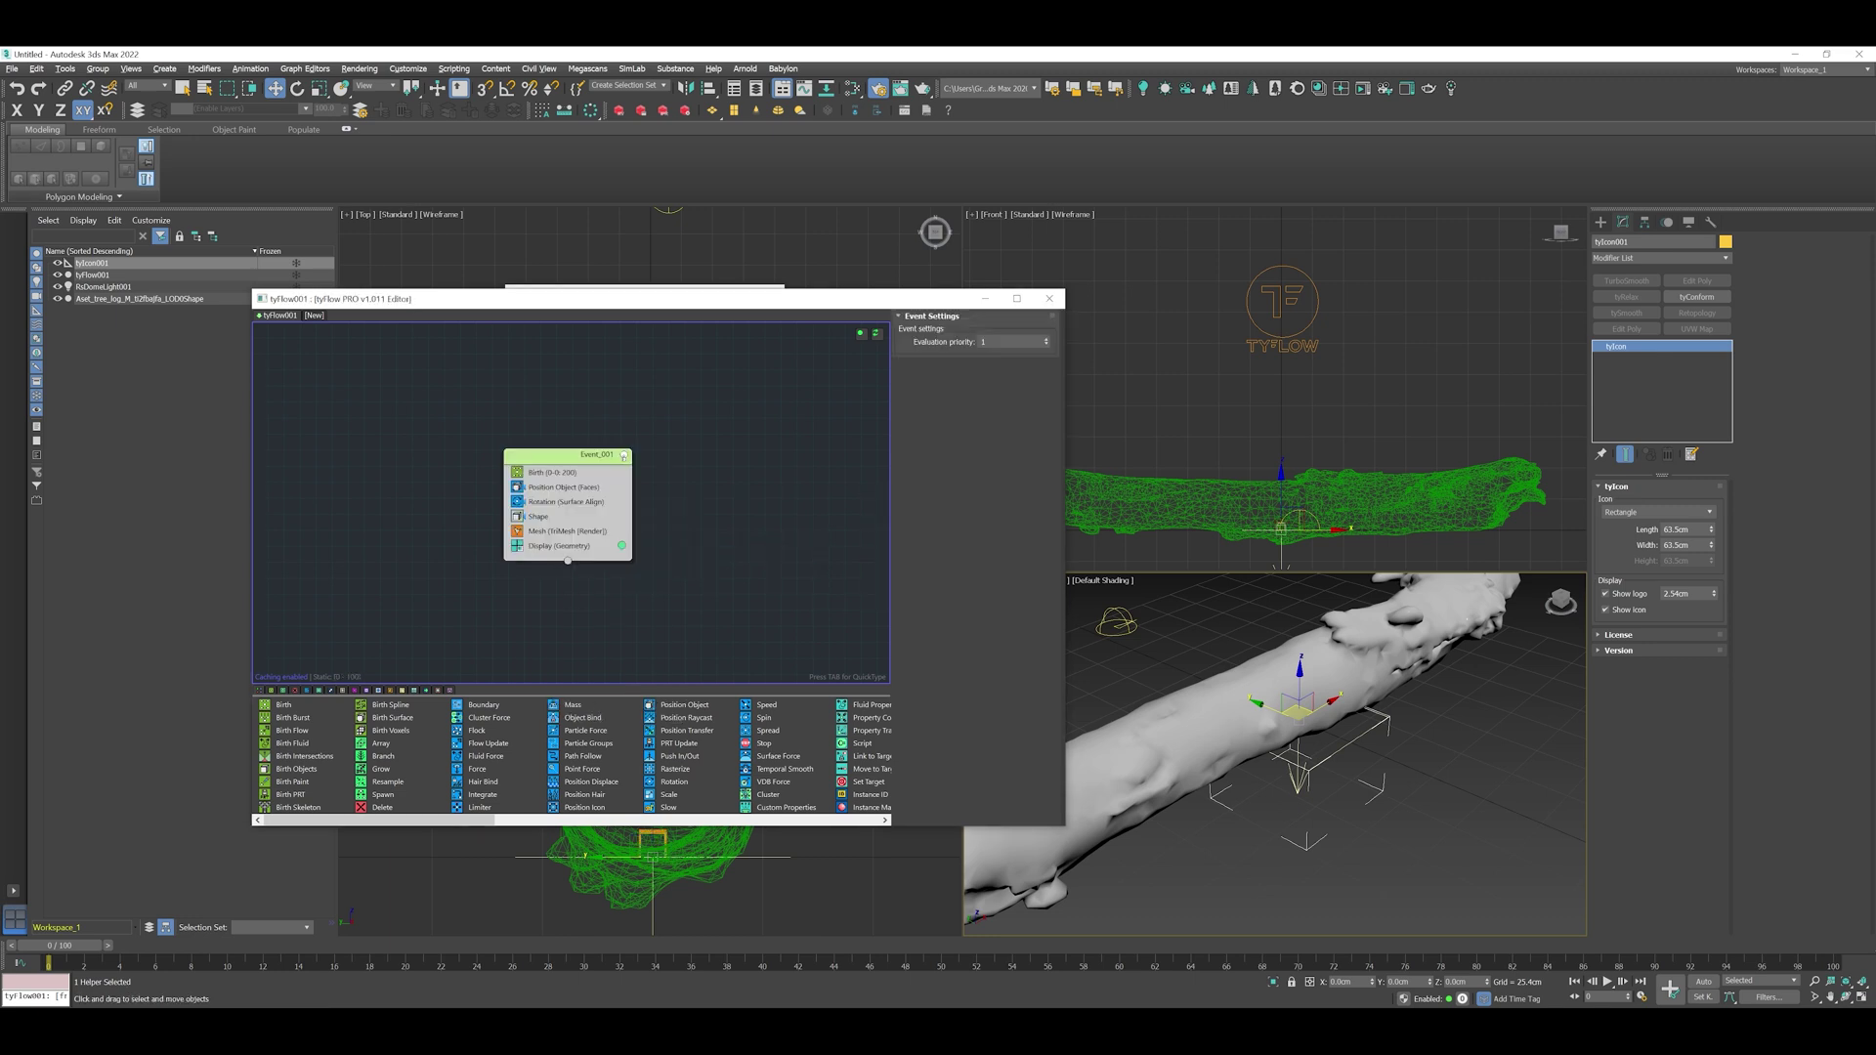
Step: Deselect the icon, move the scatter event within the graph, and review its Birth operator's settings
{"action": "left_click", "coordinate": [1231, 635]}
{"action": "middle_click_drag", "start_coordinate": [1231, 635], "coordinate": [1238, 682]}
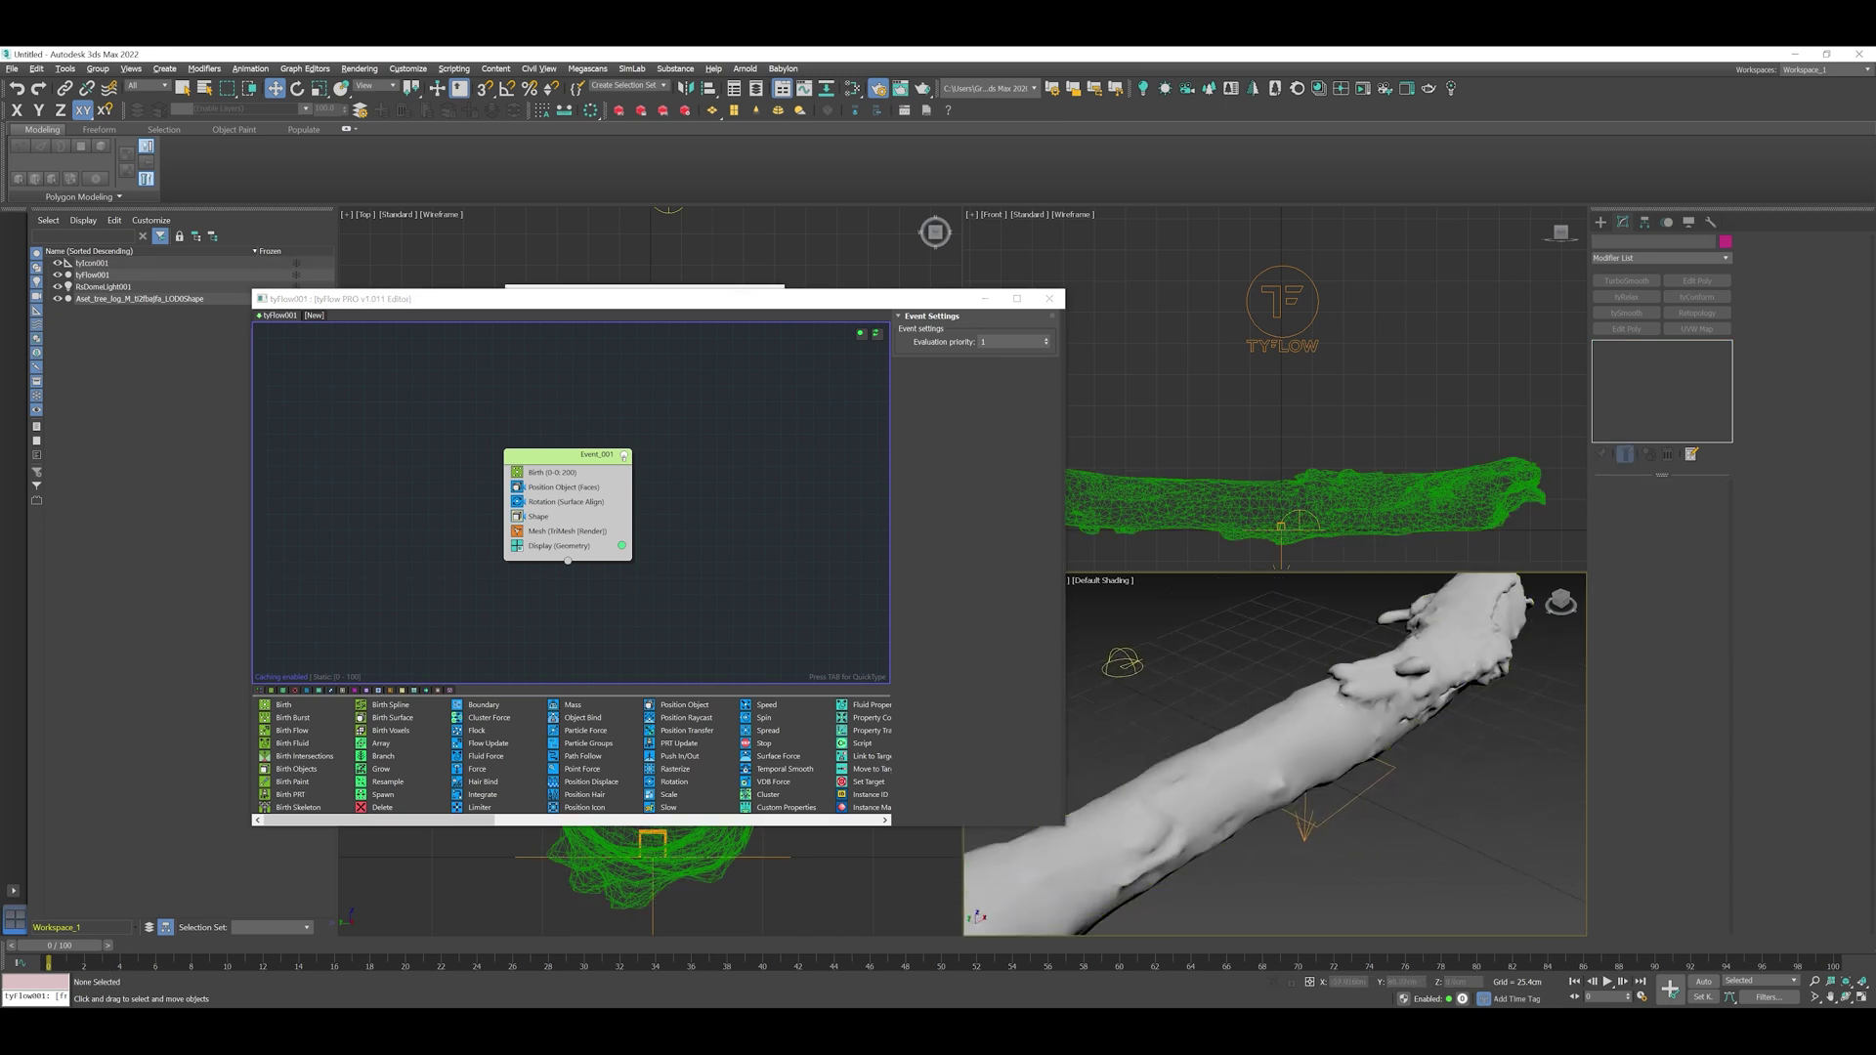
{"action": "left_click", "coordinate": [566, 472]}
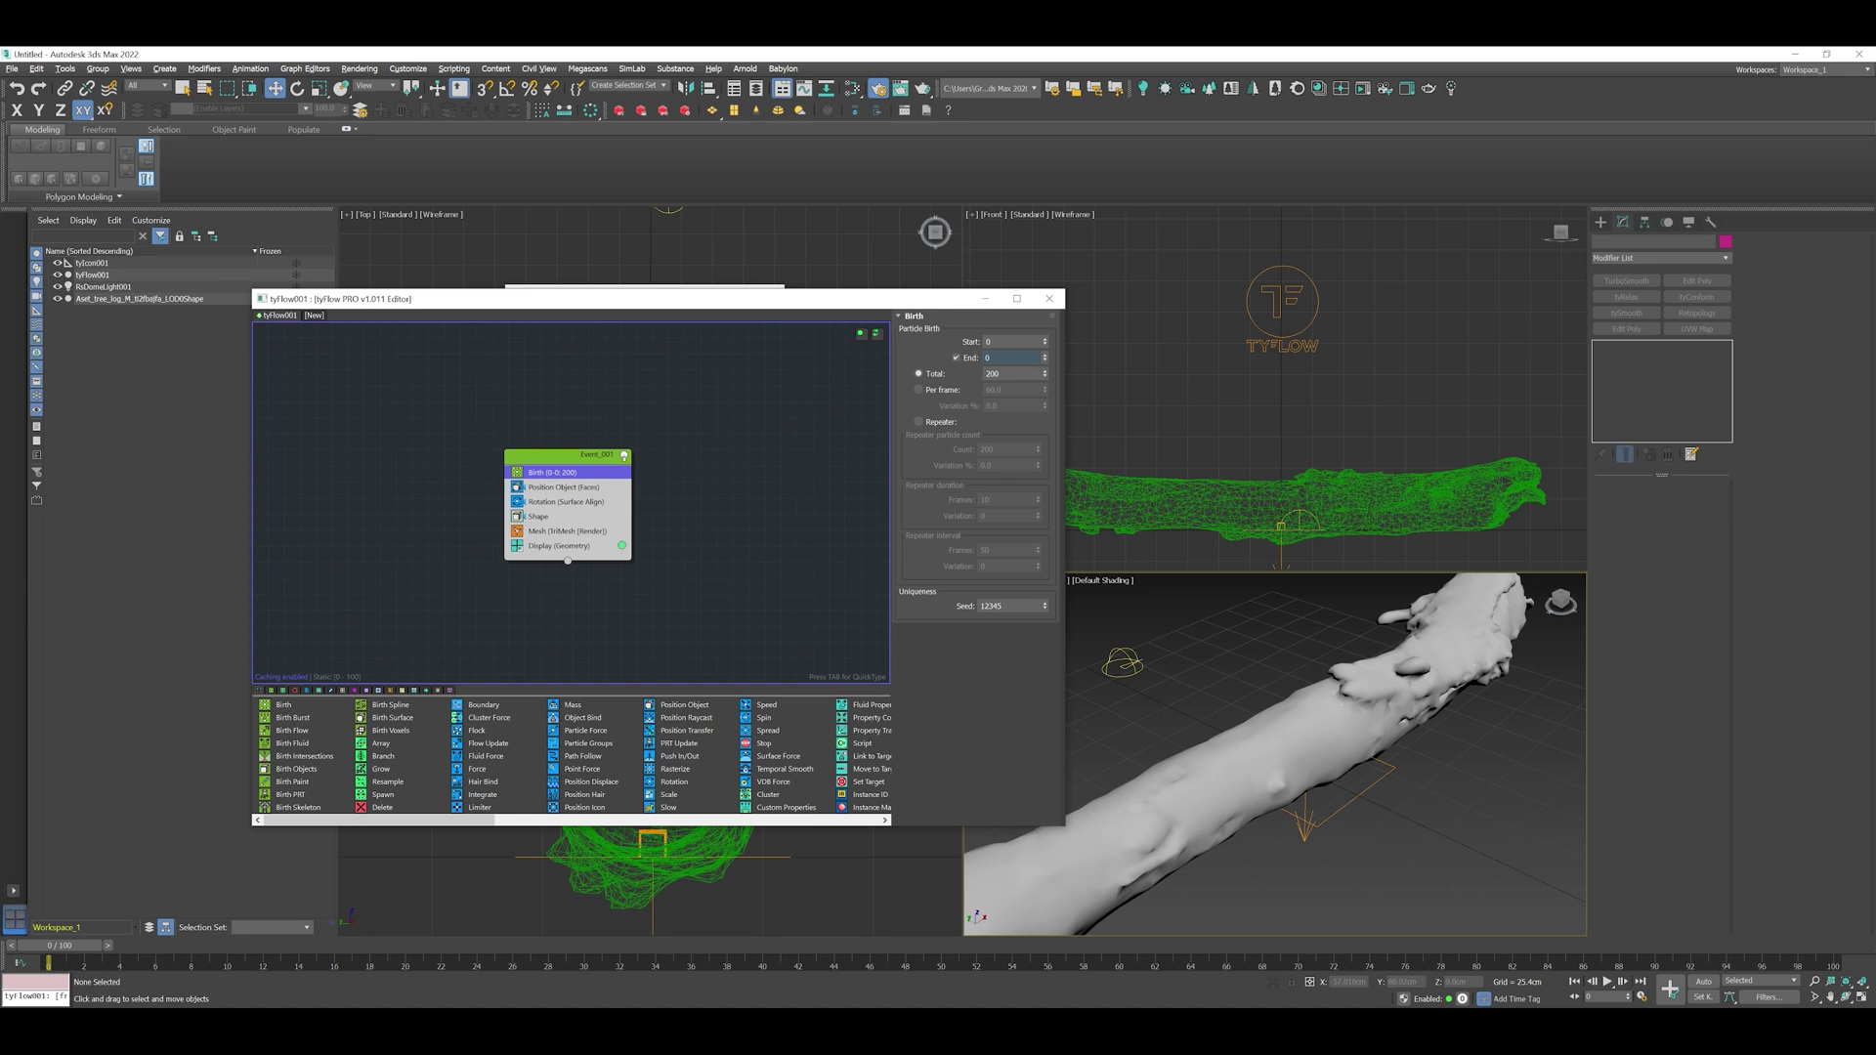
{"action": "left_click", "coordinate": [567, 487]}
{"action": "left_click_drag", "start_coordinate": [517, 487], "coordinate": [456, 445]}
{"action": "left_click", "coordinate": [505, 431]}
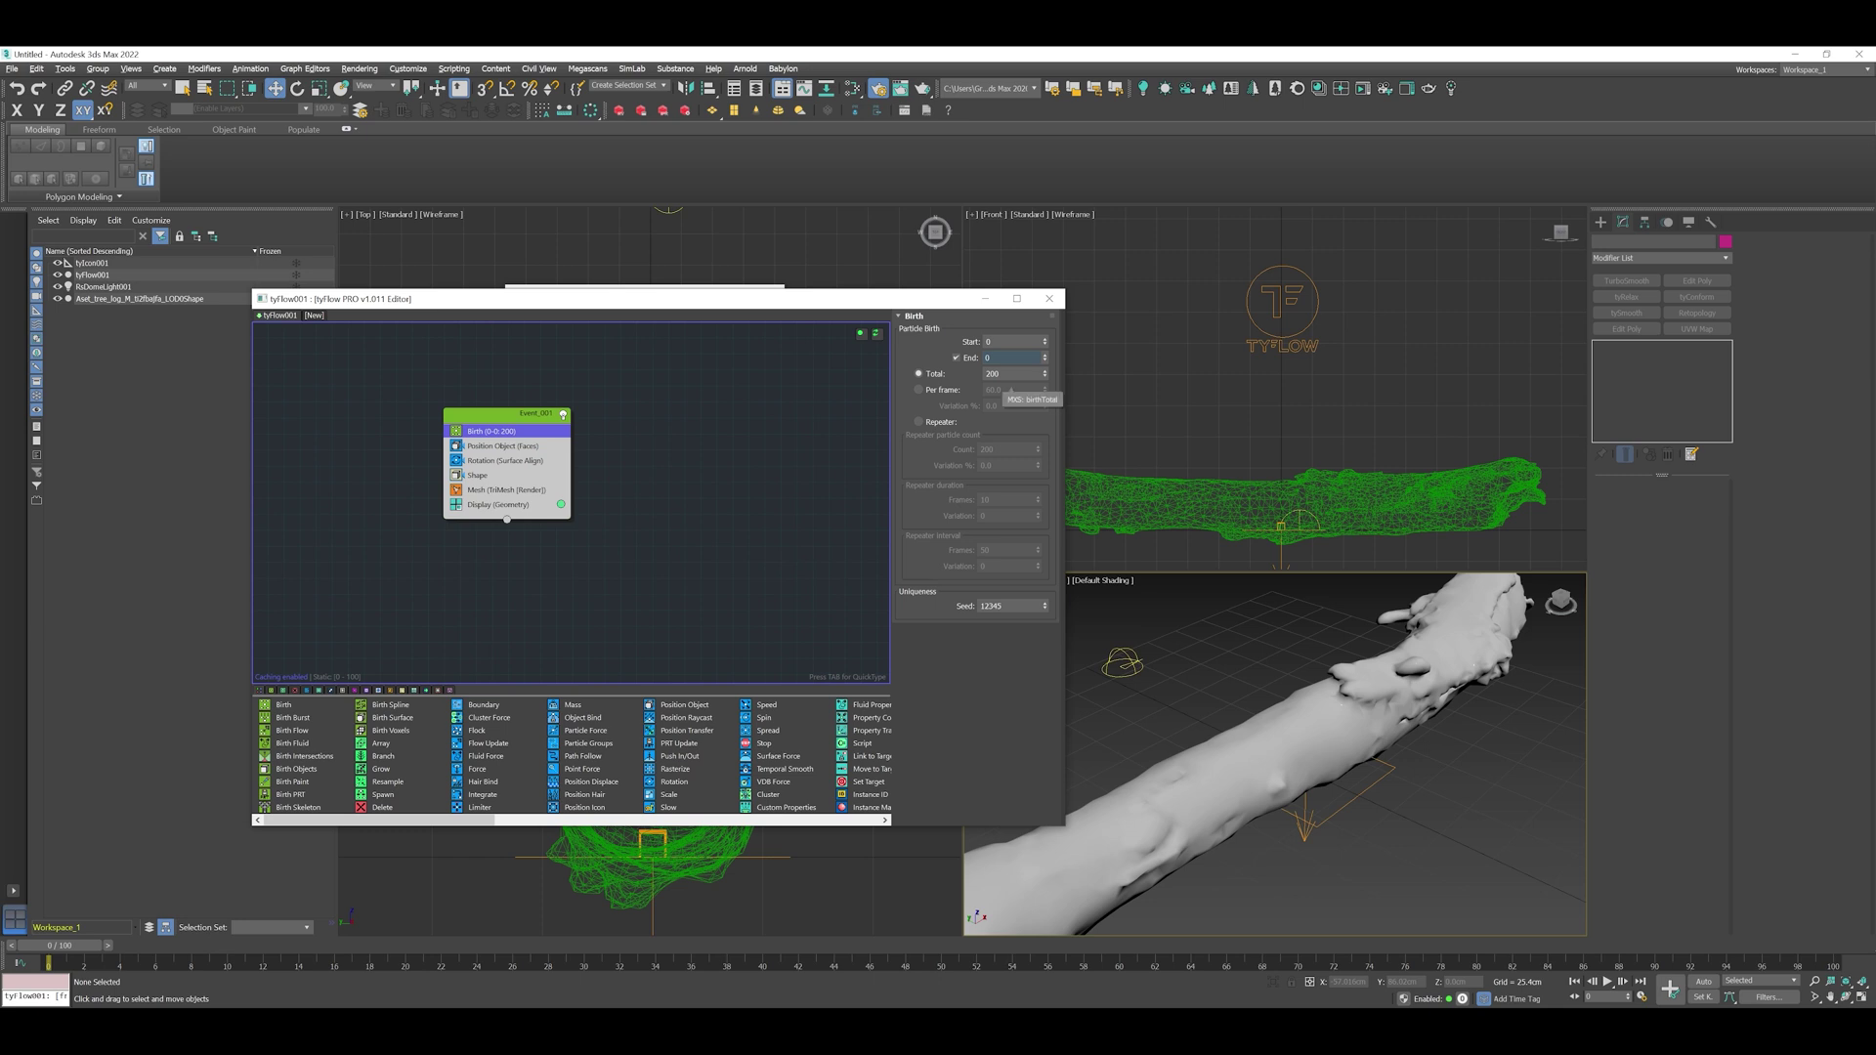
Step: Pick the birch log mesh as the Position Object operator's object and frame the whole log in the Perspective view
{"action": "left_click", "coordinate": [505, 446]}
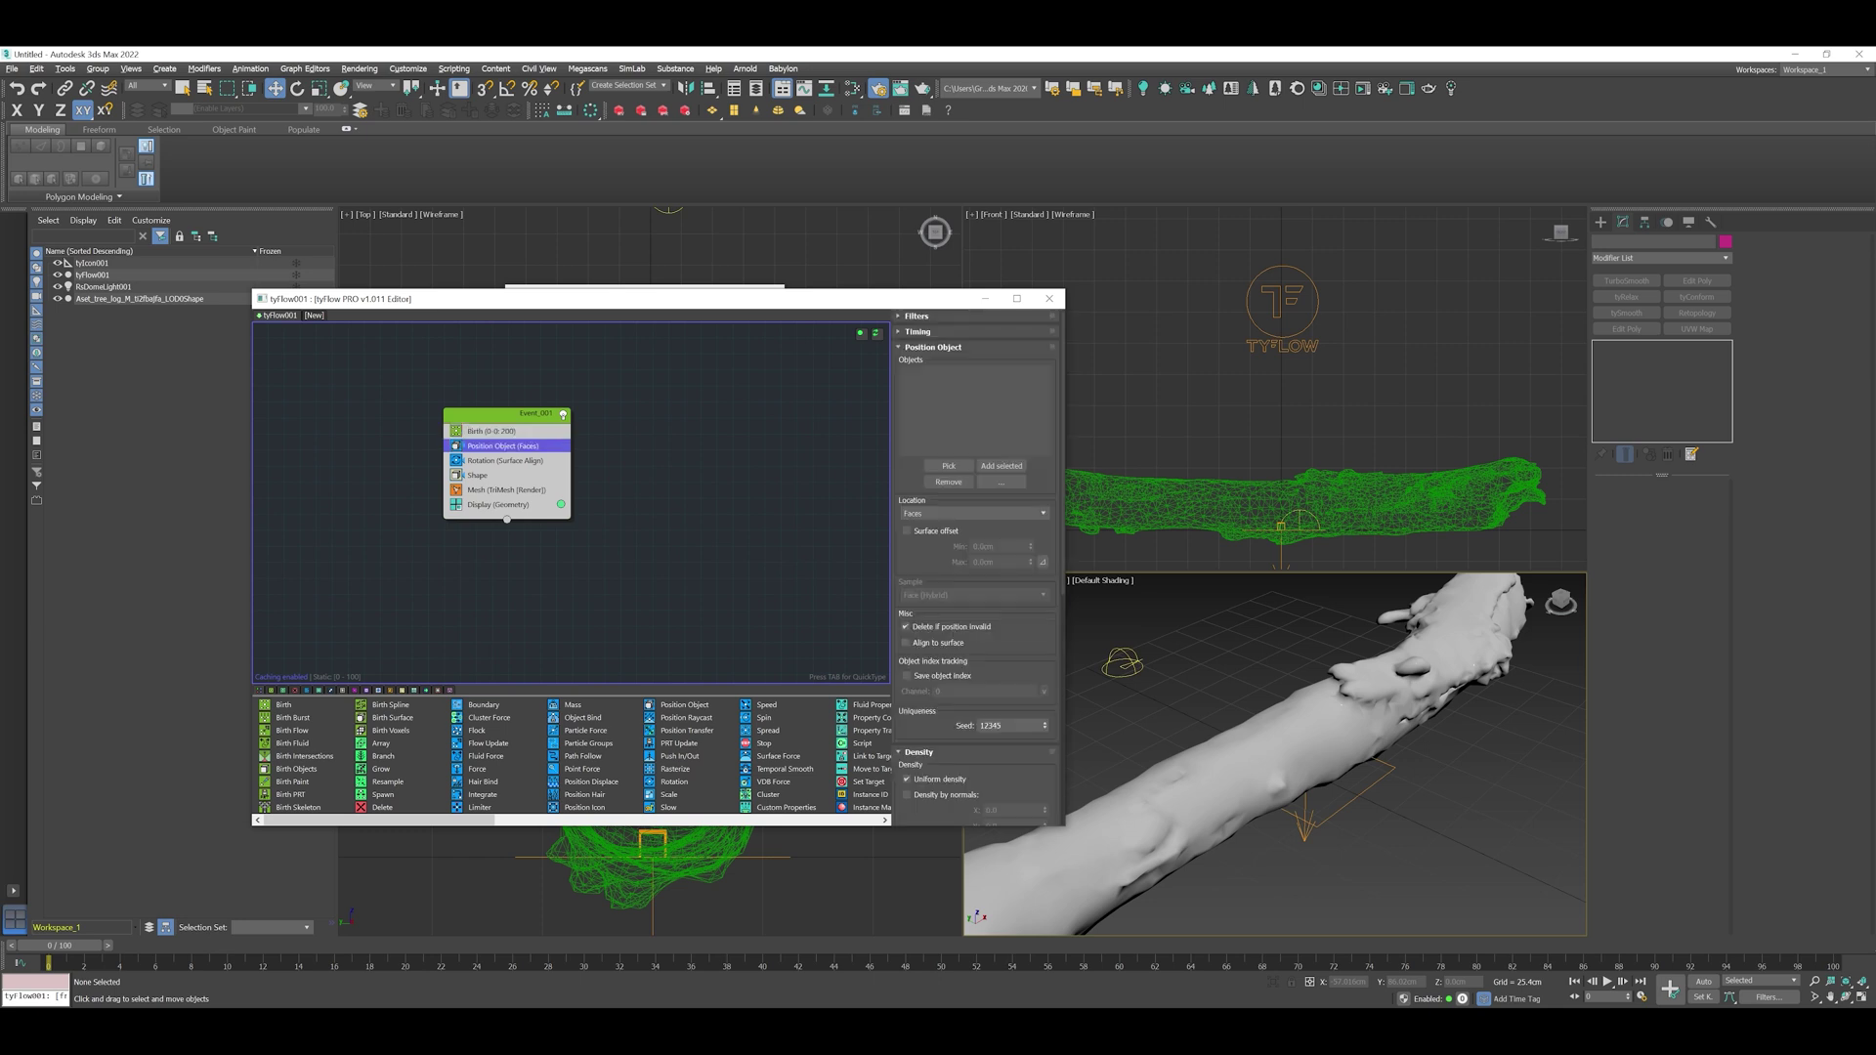
{"action": "left_click", "coordinate": [947, 465]}
{"action": "left_click", "coordinate": [1199, 487]}
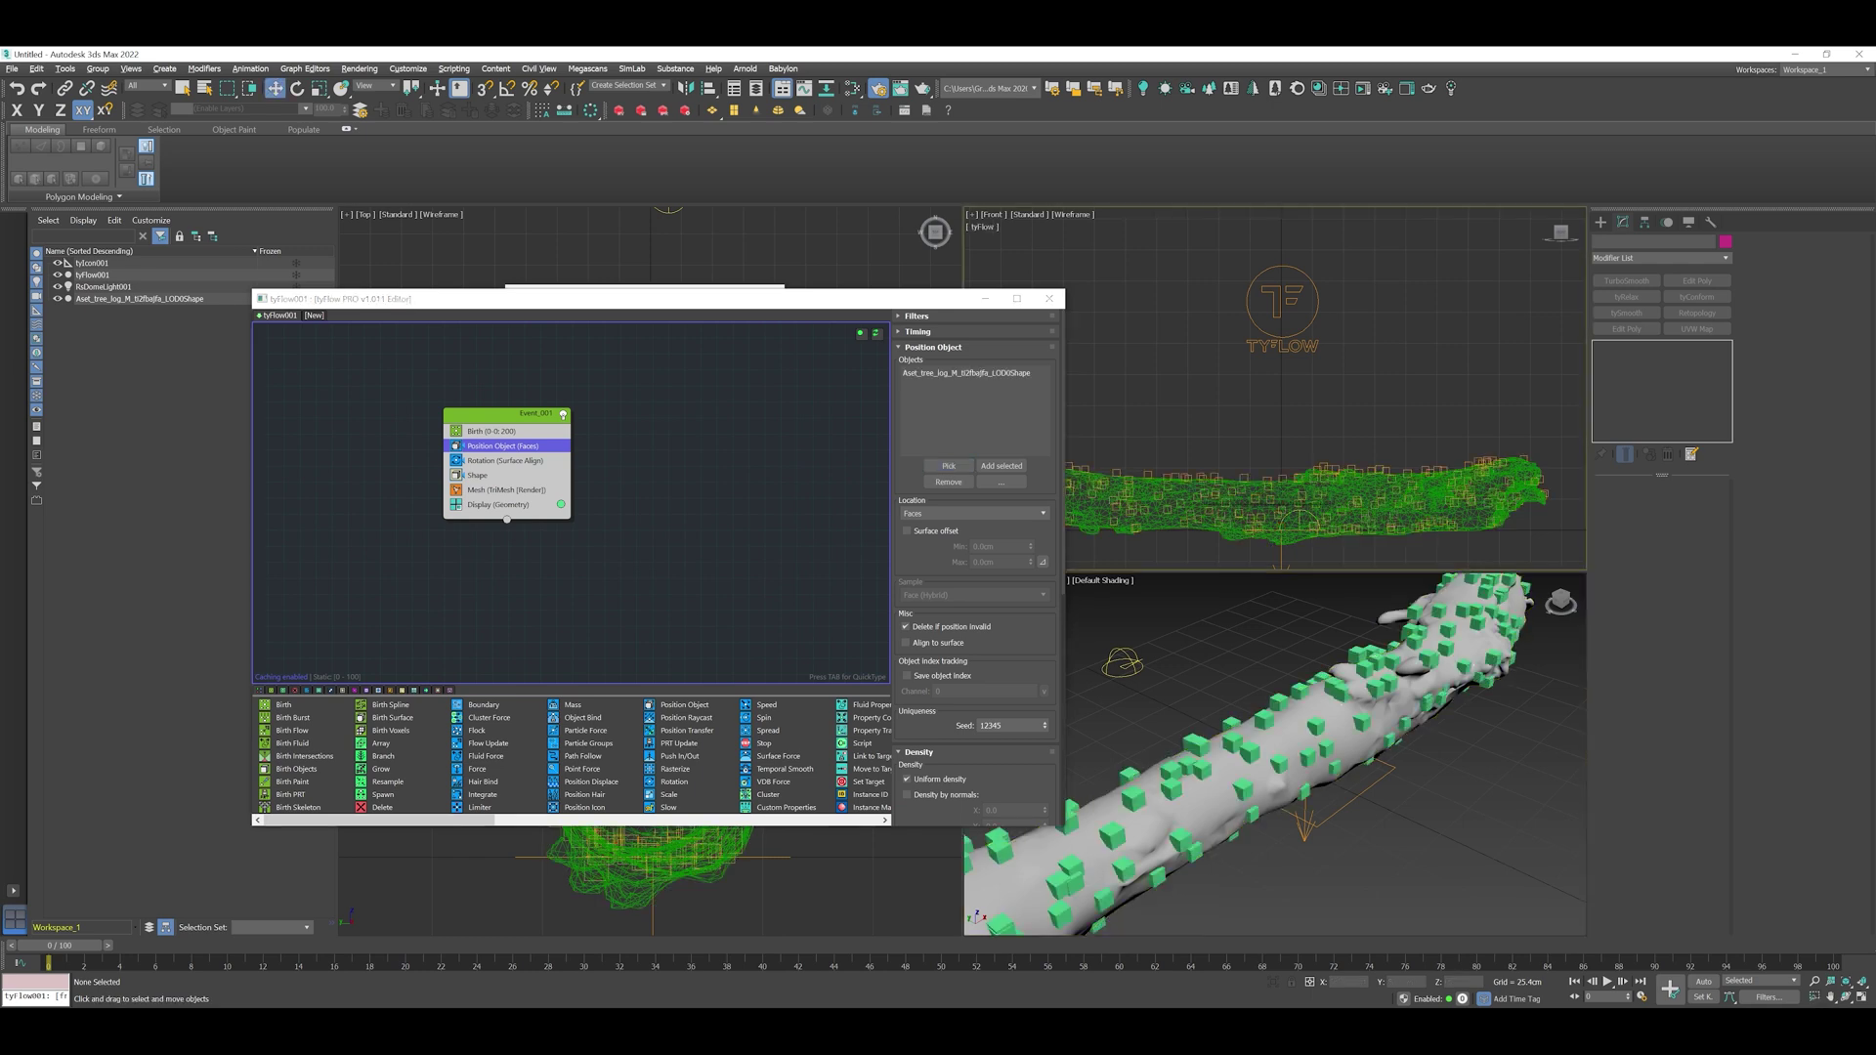
{"action": "scroll", "coordinate": [1227, 793], "scroll_direction": "down", "scroll_amount": 2}
{"action": "scroll", "coordinate": [1226, 794], "scroll_direction": "up", "scroll_amount": 1}
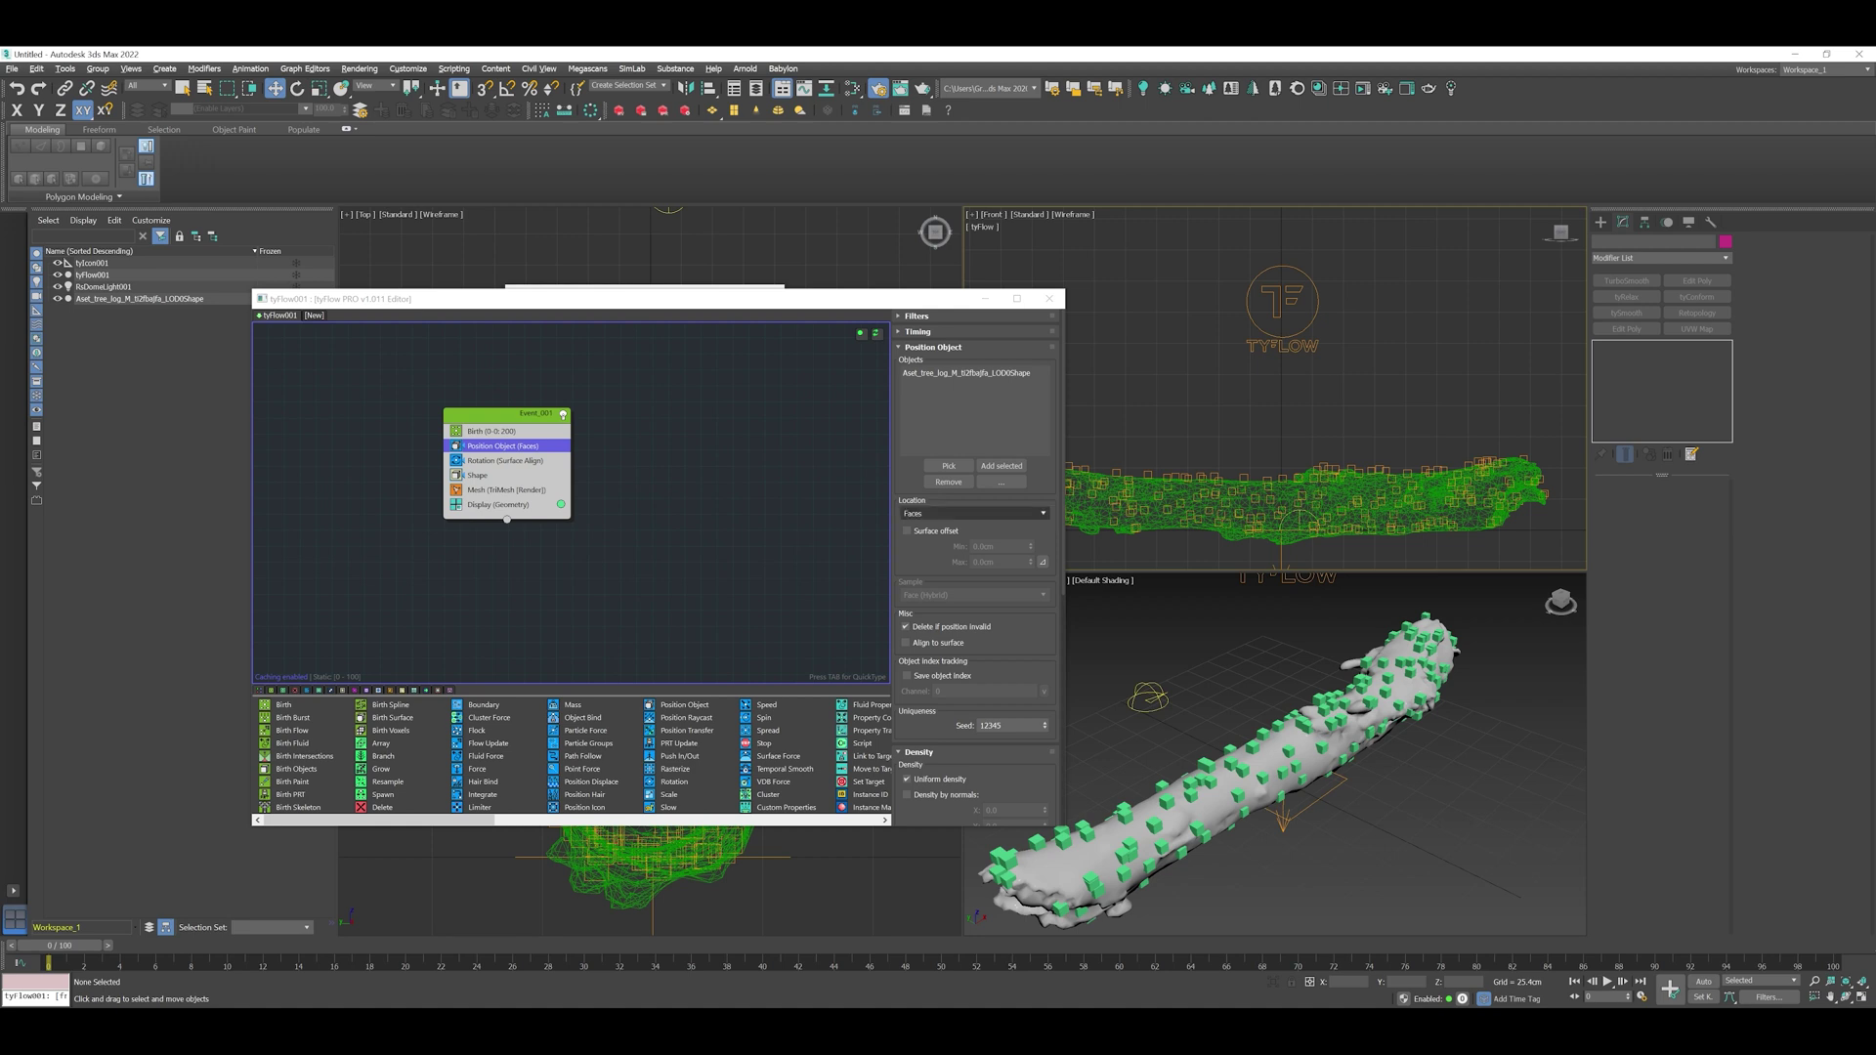
Step: Try a surface offset from -5 cm to 5 cm on the Position Object operator
{"action": "left_click", "coordinate": [974, 513]}
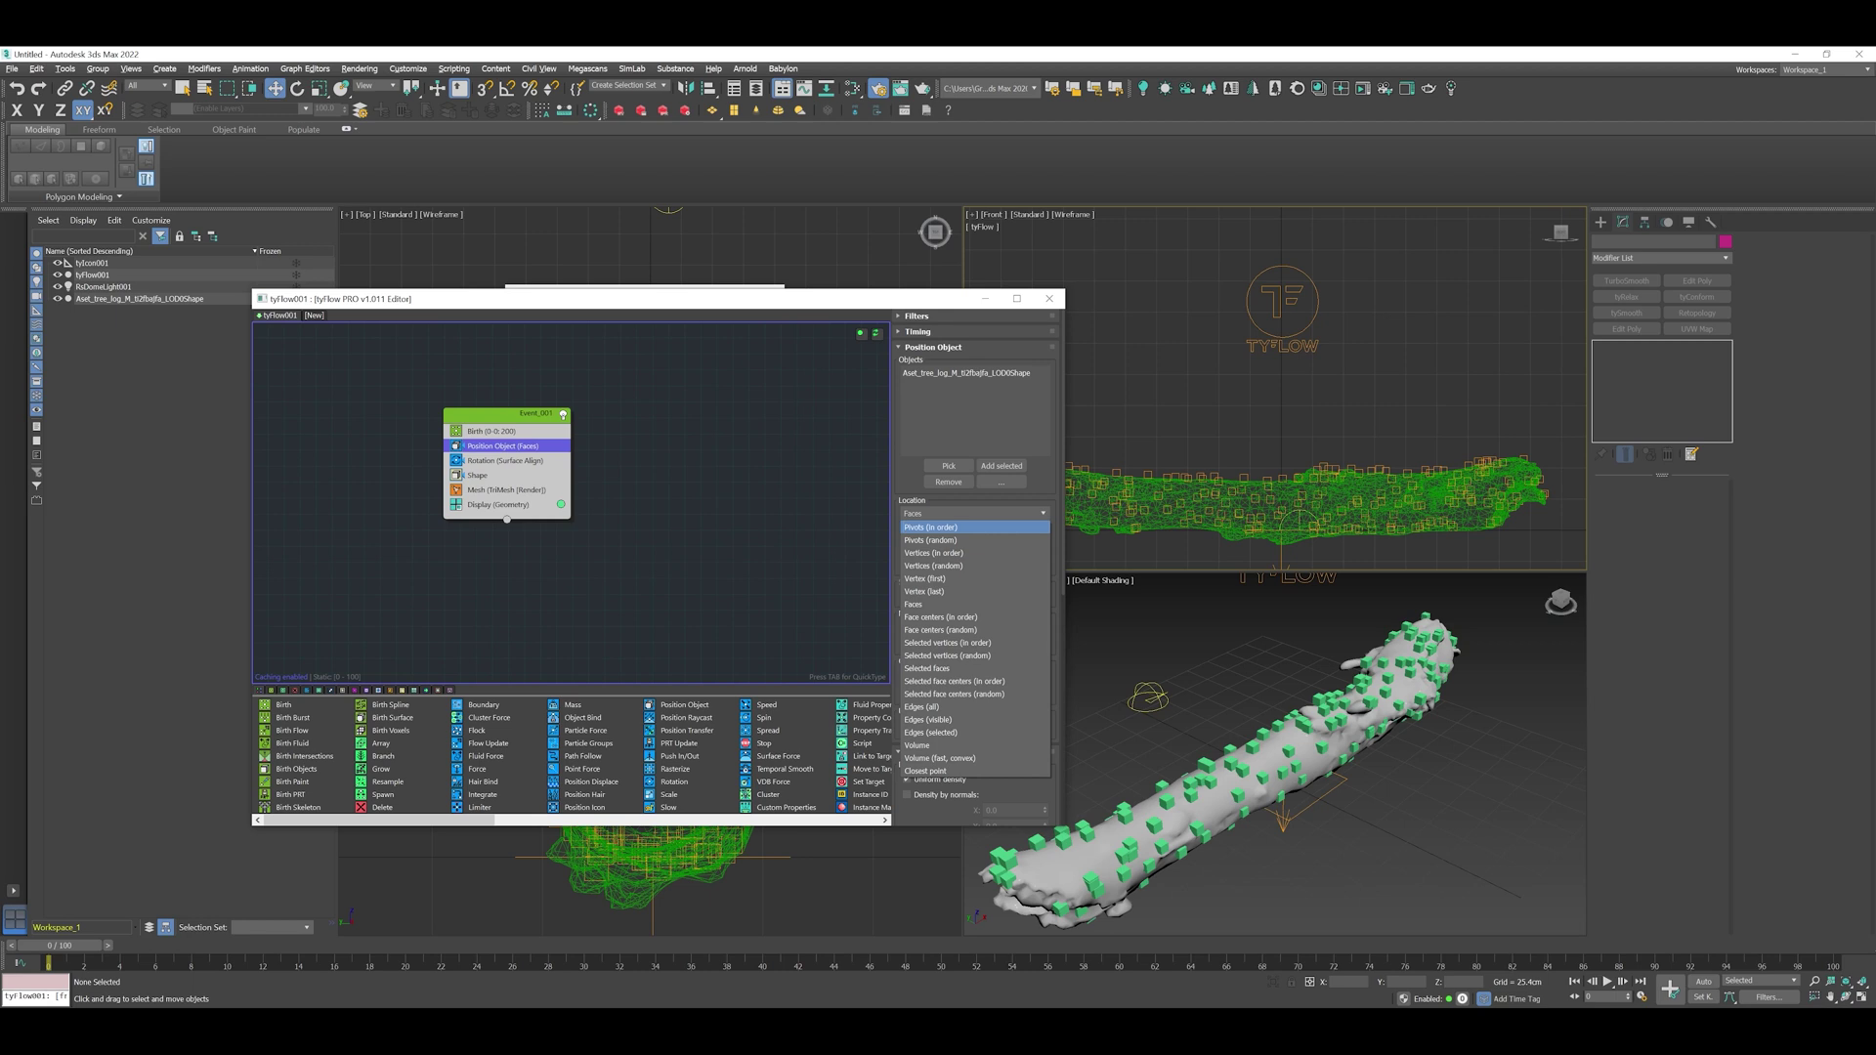
{"action": "key", "text": "Escape"}
{"action": "left_click", "coordinate": [907, 531]}
{"action": "double_click", "coordinate": [999, 562]}
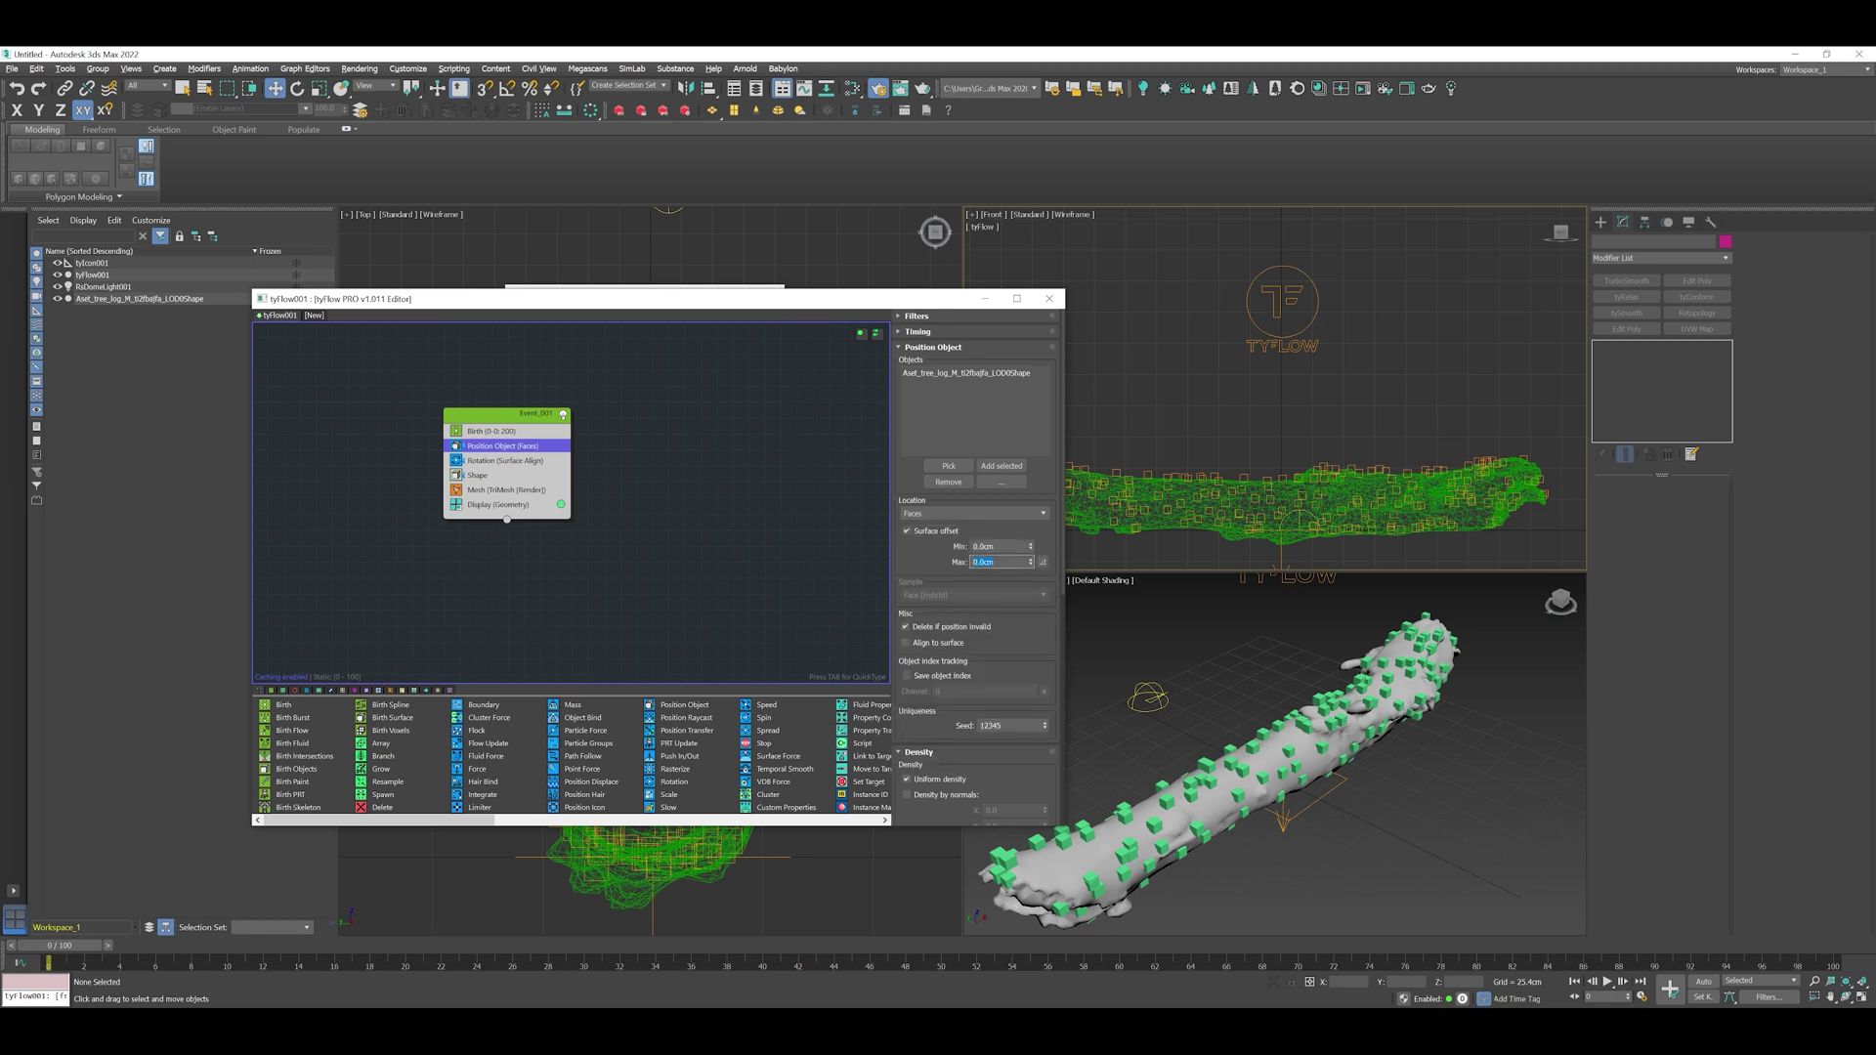
{"action": "type", "text": "5"}
{"action": "key", "text": "Return"}
{"action": "double_click", "coordinate": [999, 546]}
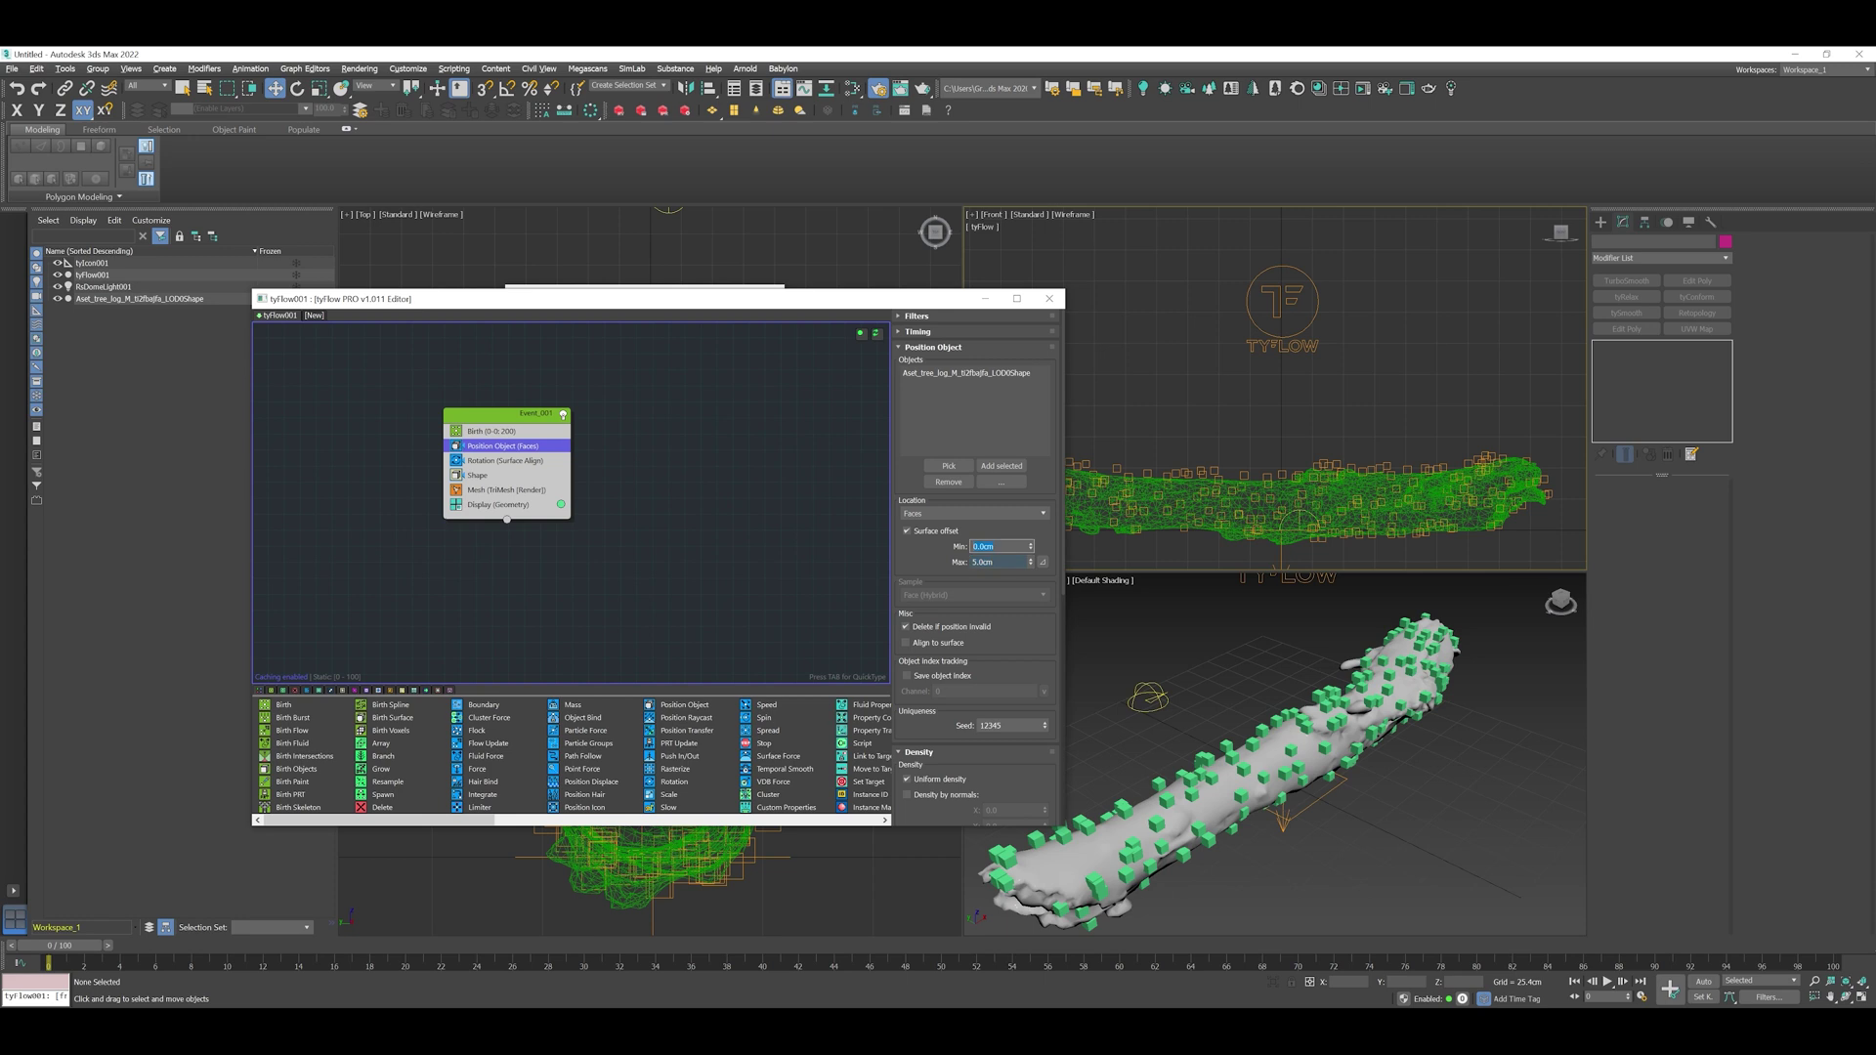
{"action": "type", "text": "-5"}
{"action": "key", "text": "Return"}
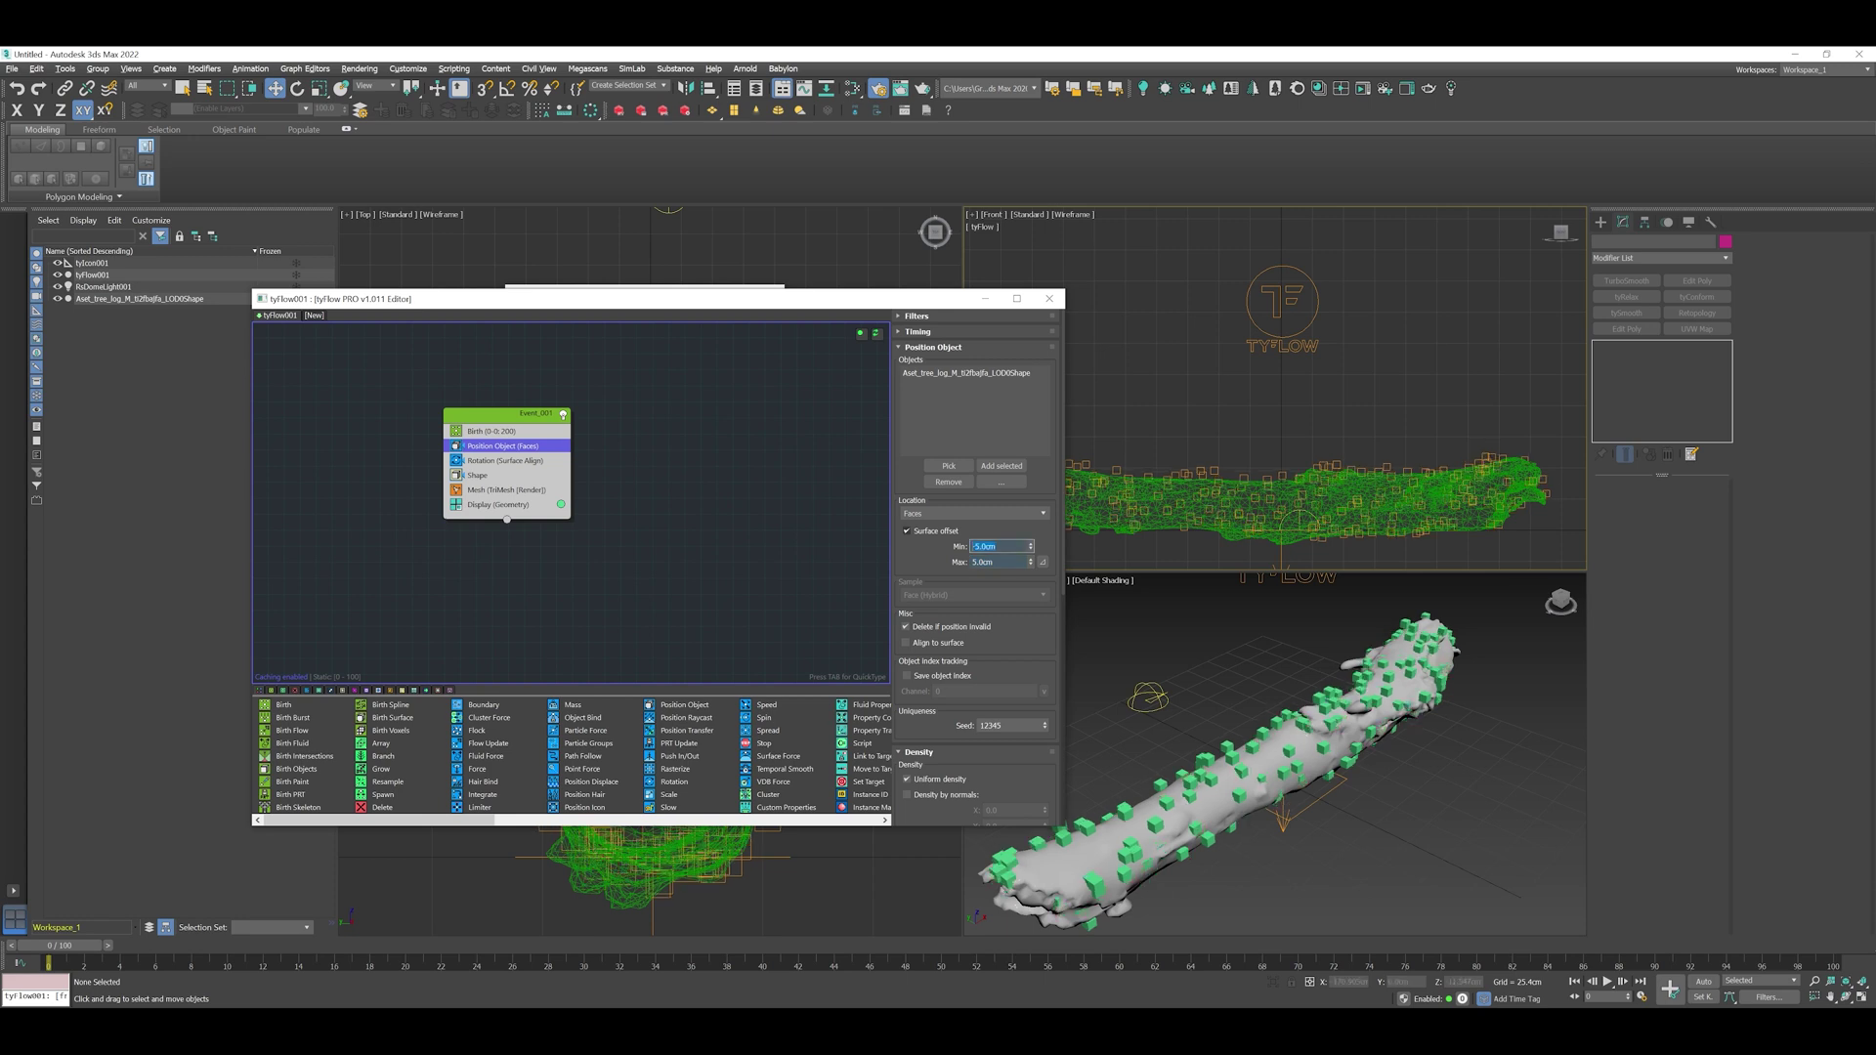
Step: Review the Position Object operator's density options
{"action": "scroll", "coordinate": [977, 567], "scroll_direction": "down", "scroll_amount": 6}
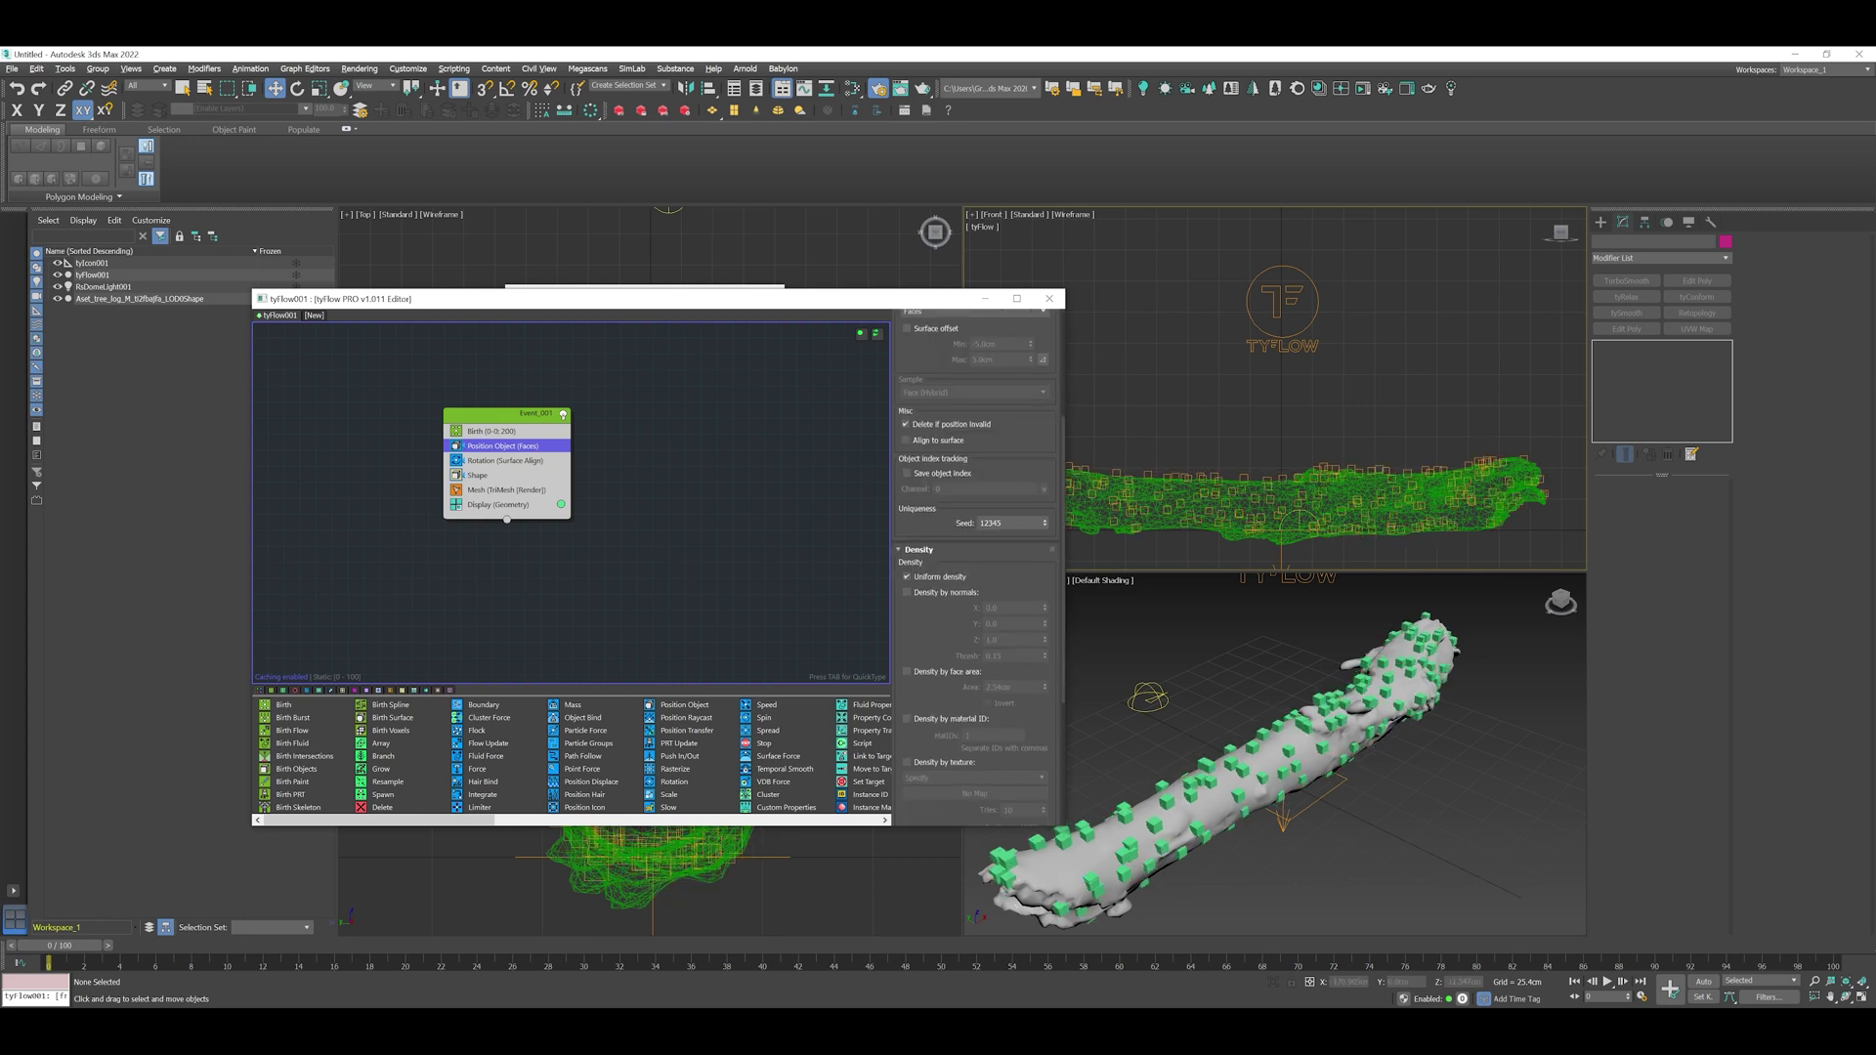
{"action": "scroll", "coordinate": [977, 567], "scroll_direction": "down", "scroll_amount": 1}
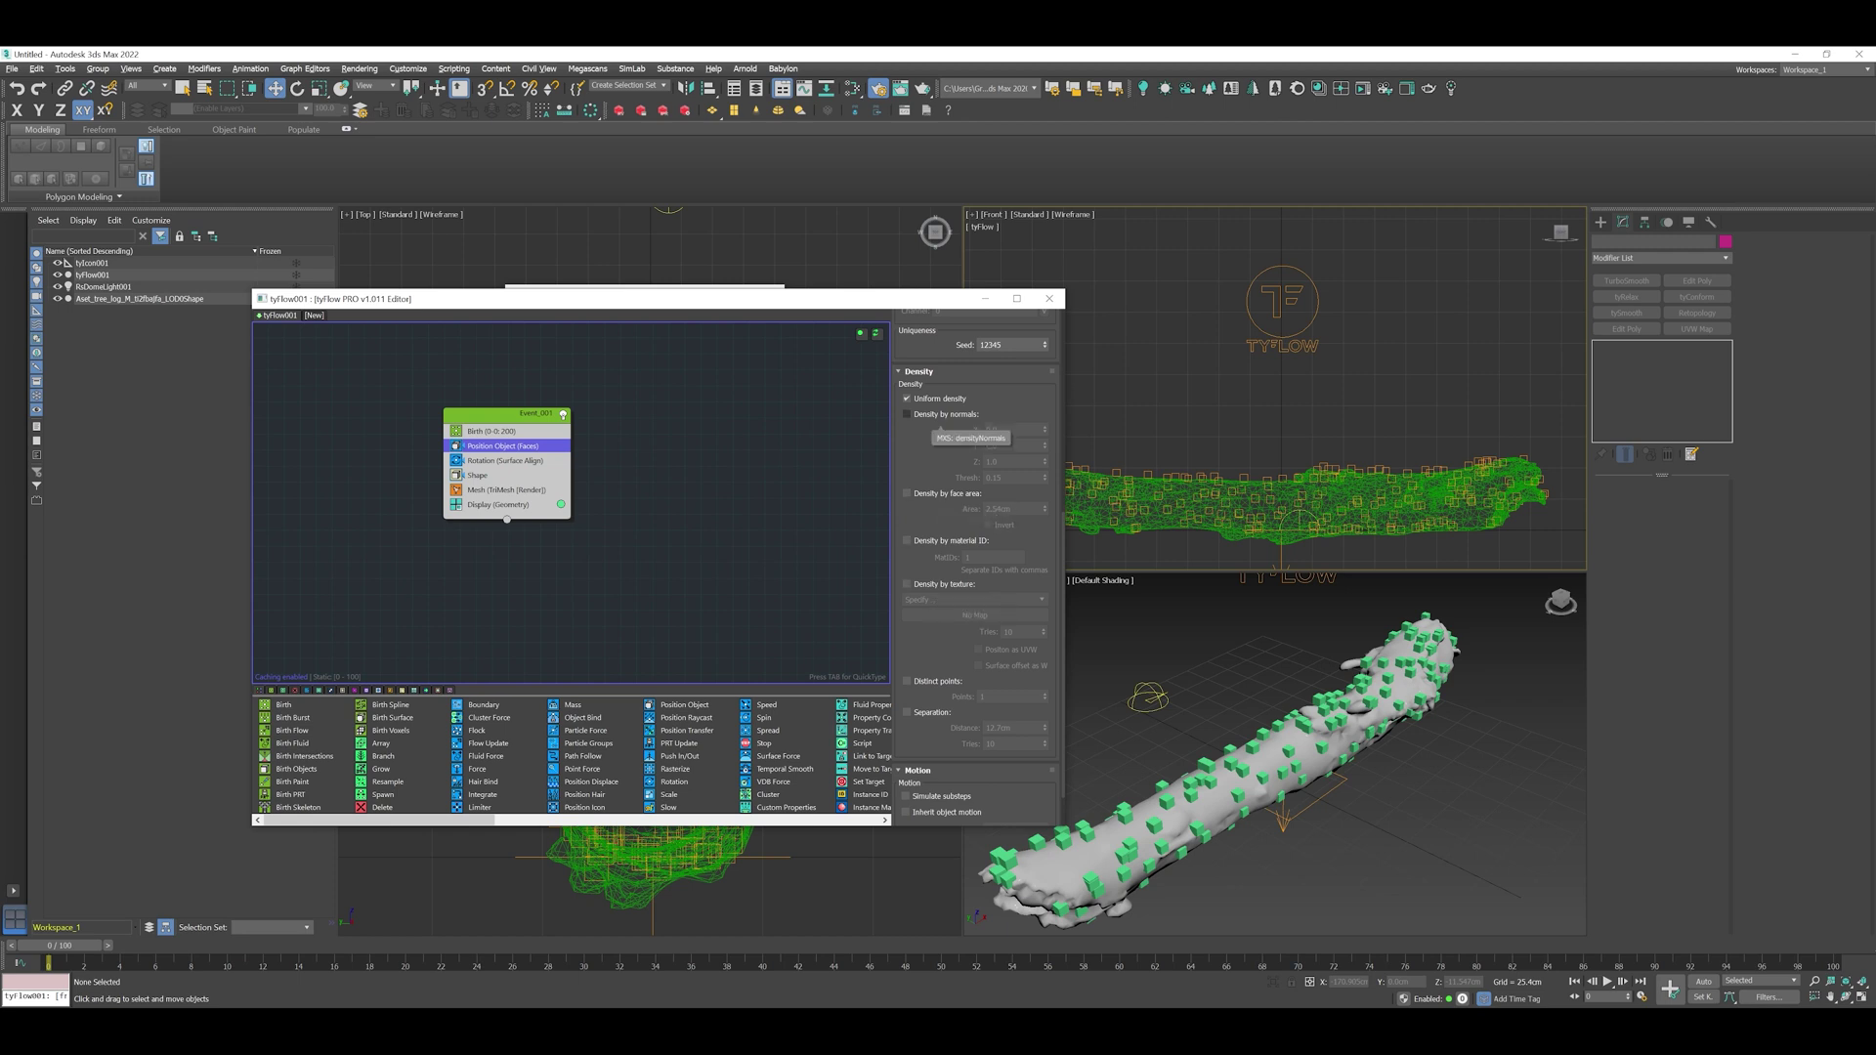
{"action": "scroll", "coordinate": [977, 566], "scroll_direction": "up", "scroll_amount": 10}
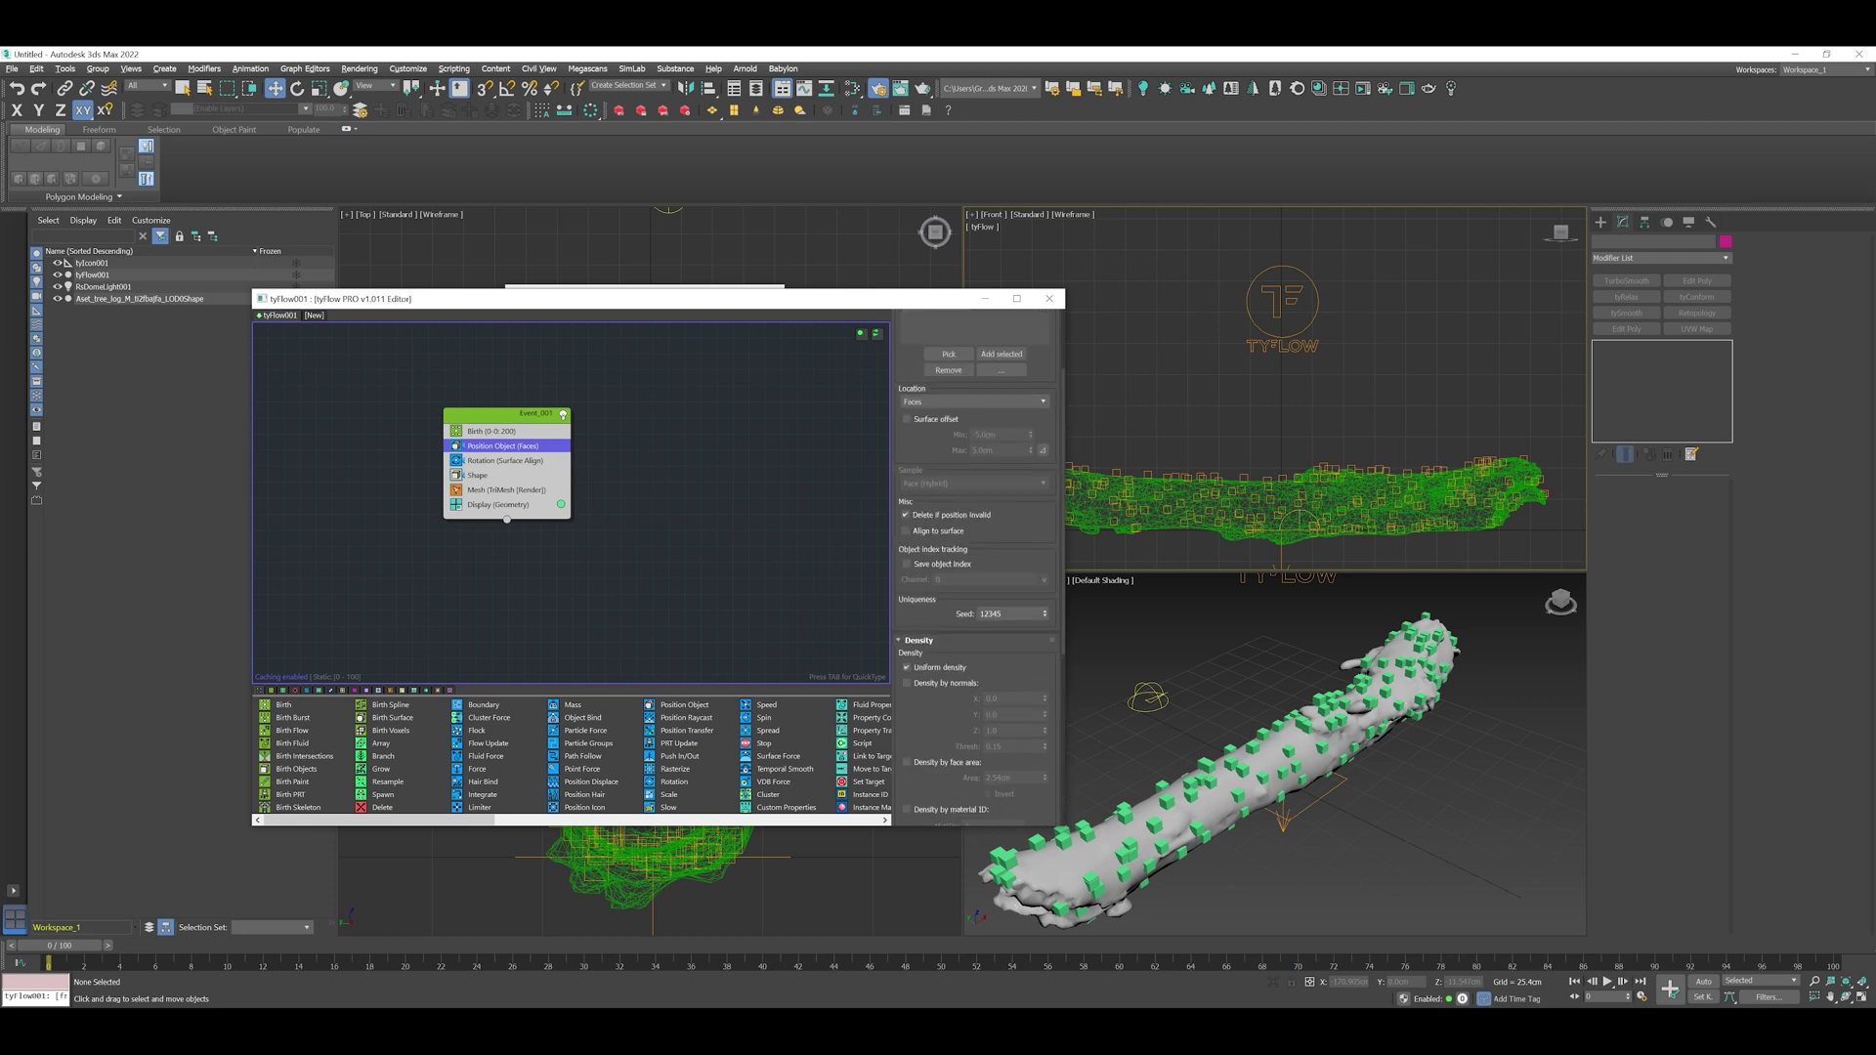
Step: Pick the birch log mesh as the orientation object of the Rotation operator, keeping its orientation at Align to surface
{"action": "left_click", "coordinate": [505, 460]}
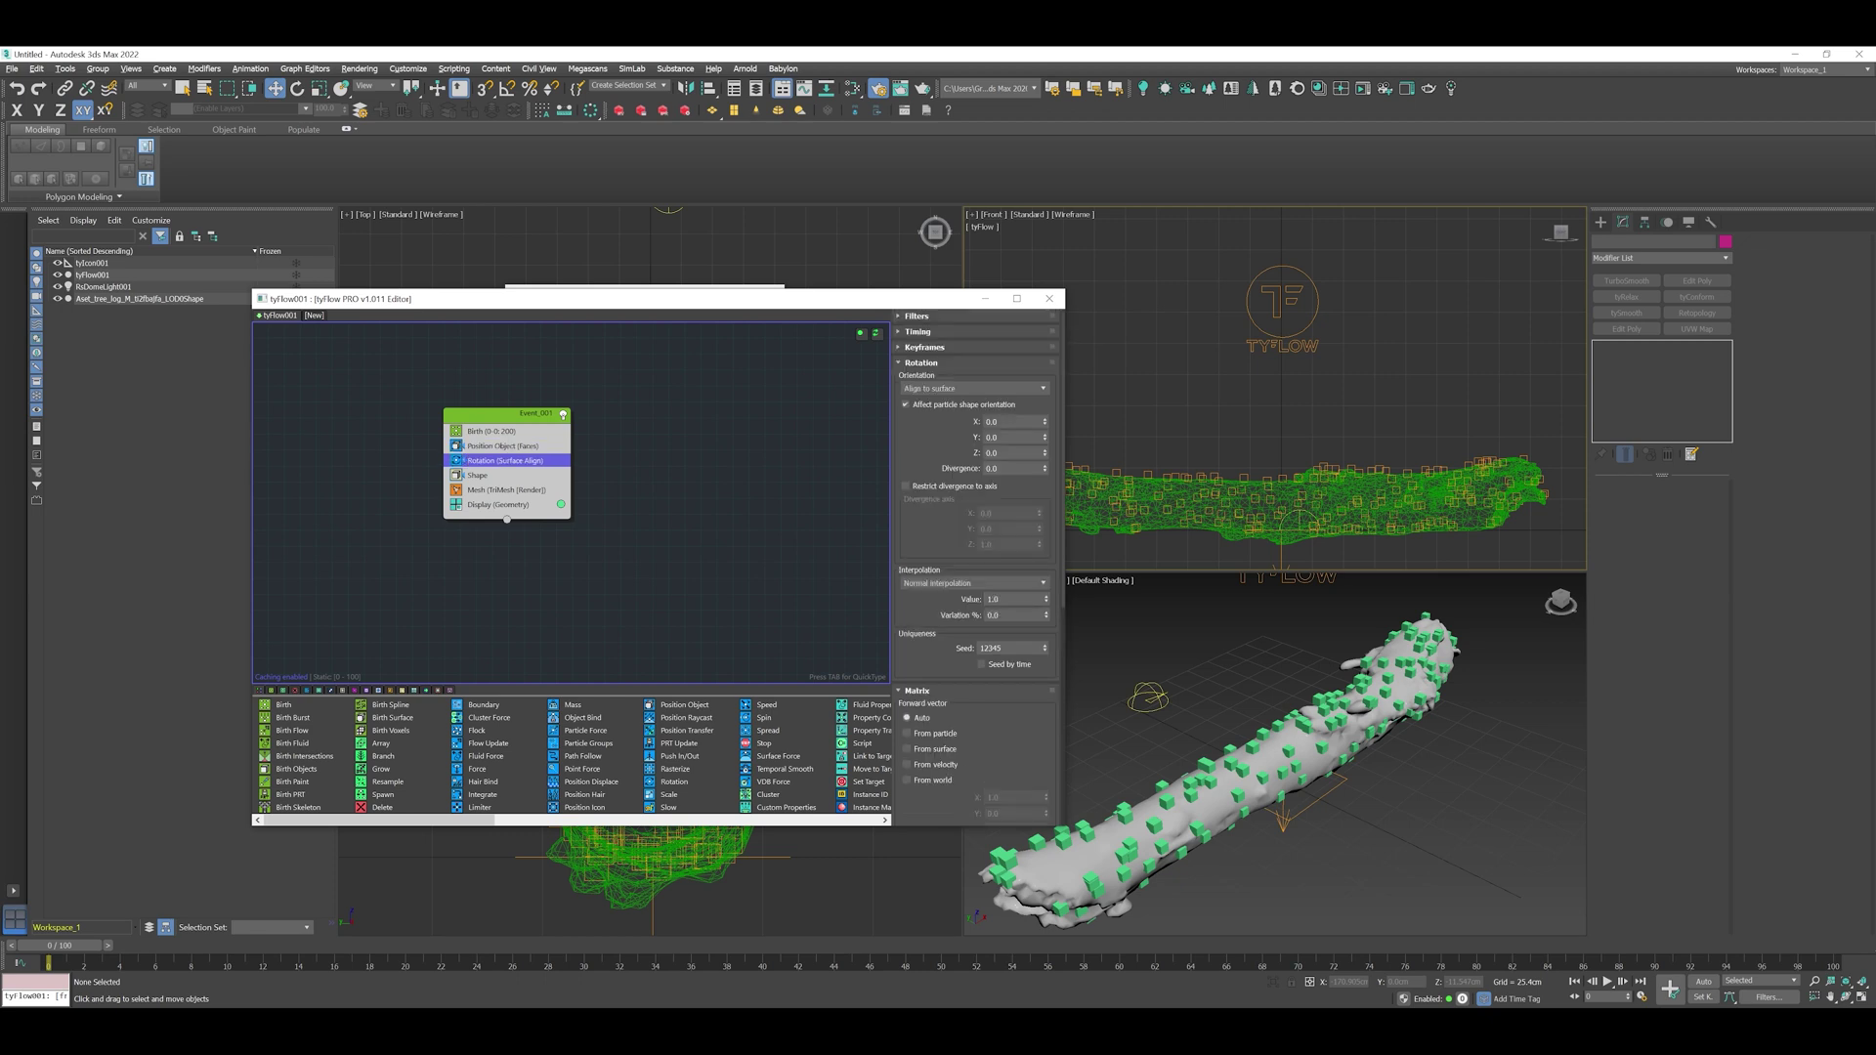
{"action": "middle_click_drag", "start_coordinate": [1300, 752], "coordinate": [1338, 771], "text": "alt"}
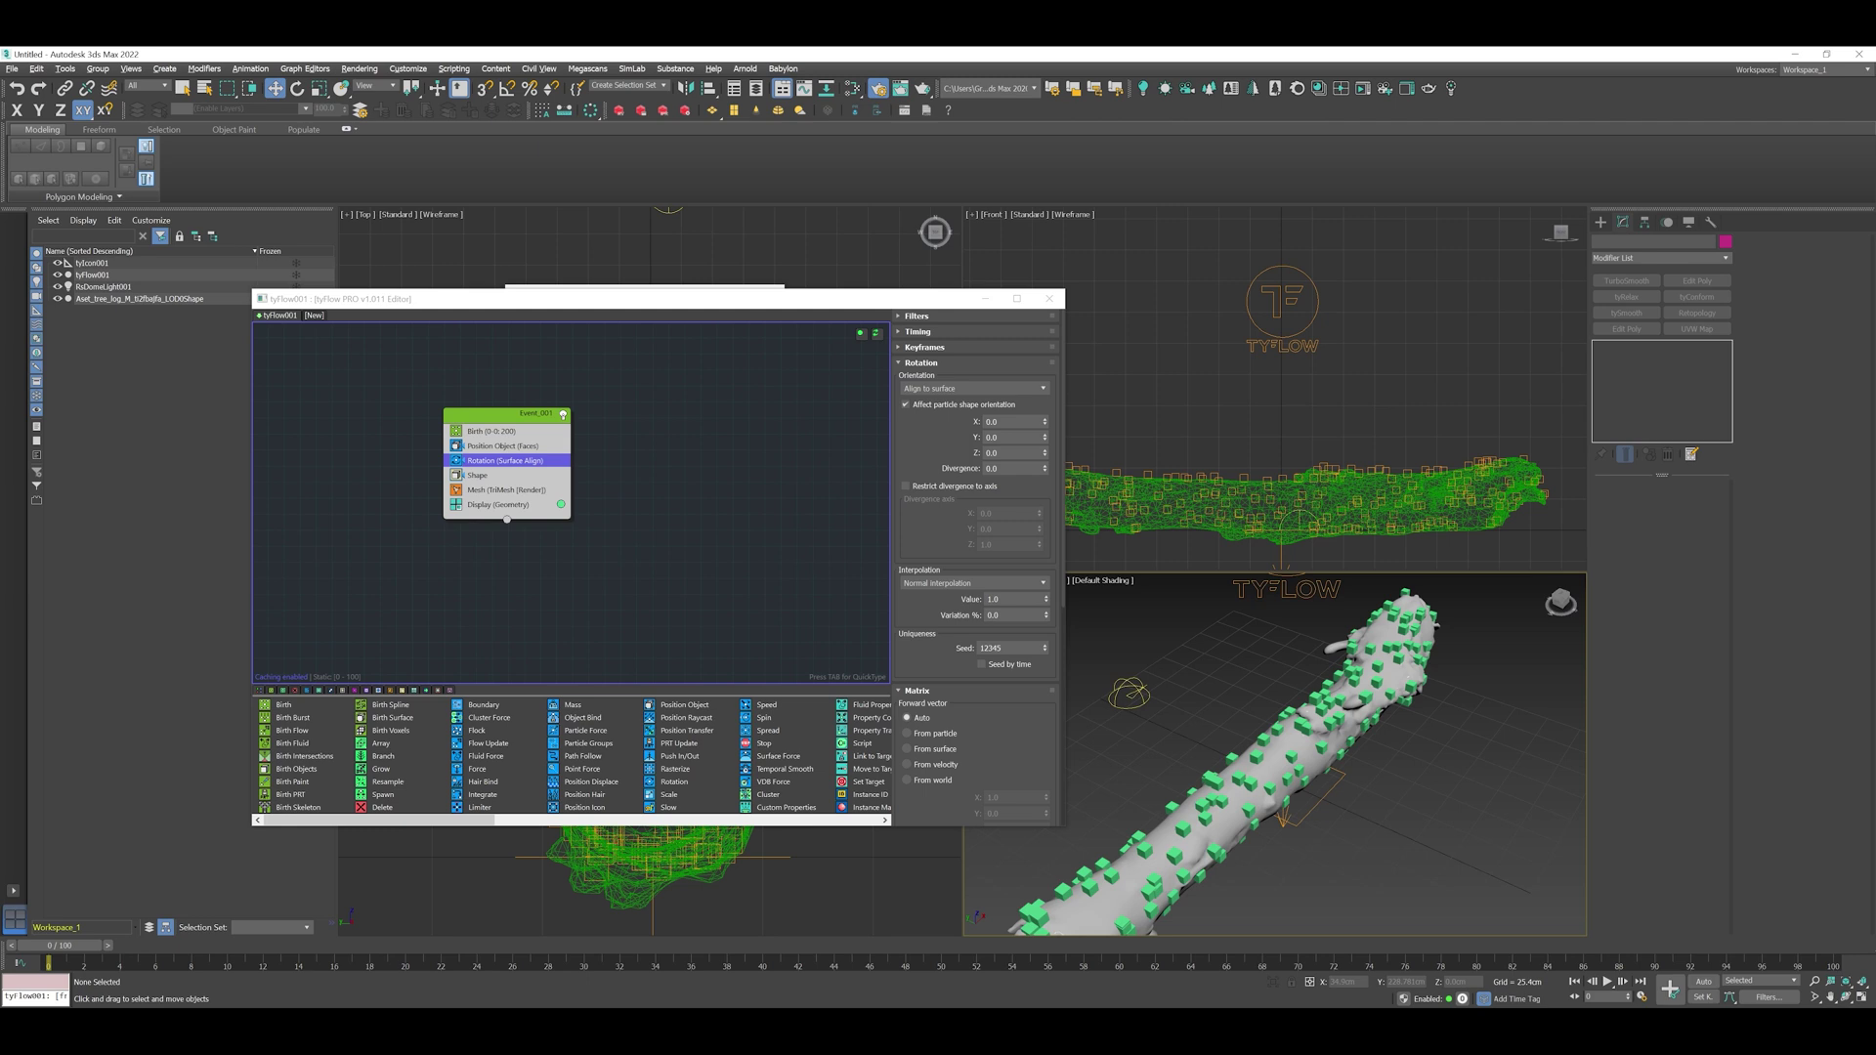
{"action": "middle_click_drag", "start_coordinate": [1289, 767], "coordinate": [1246, 674], "text": "alt"}
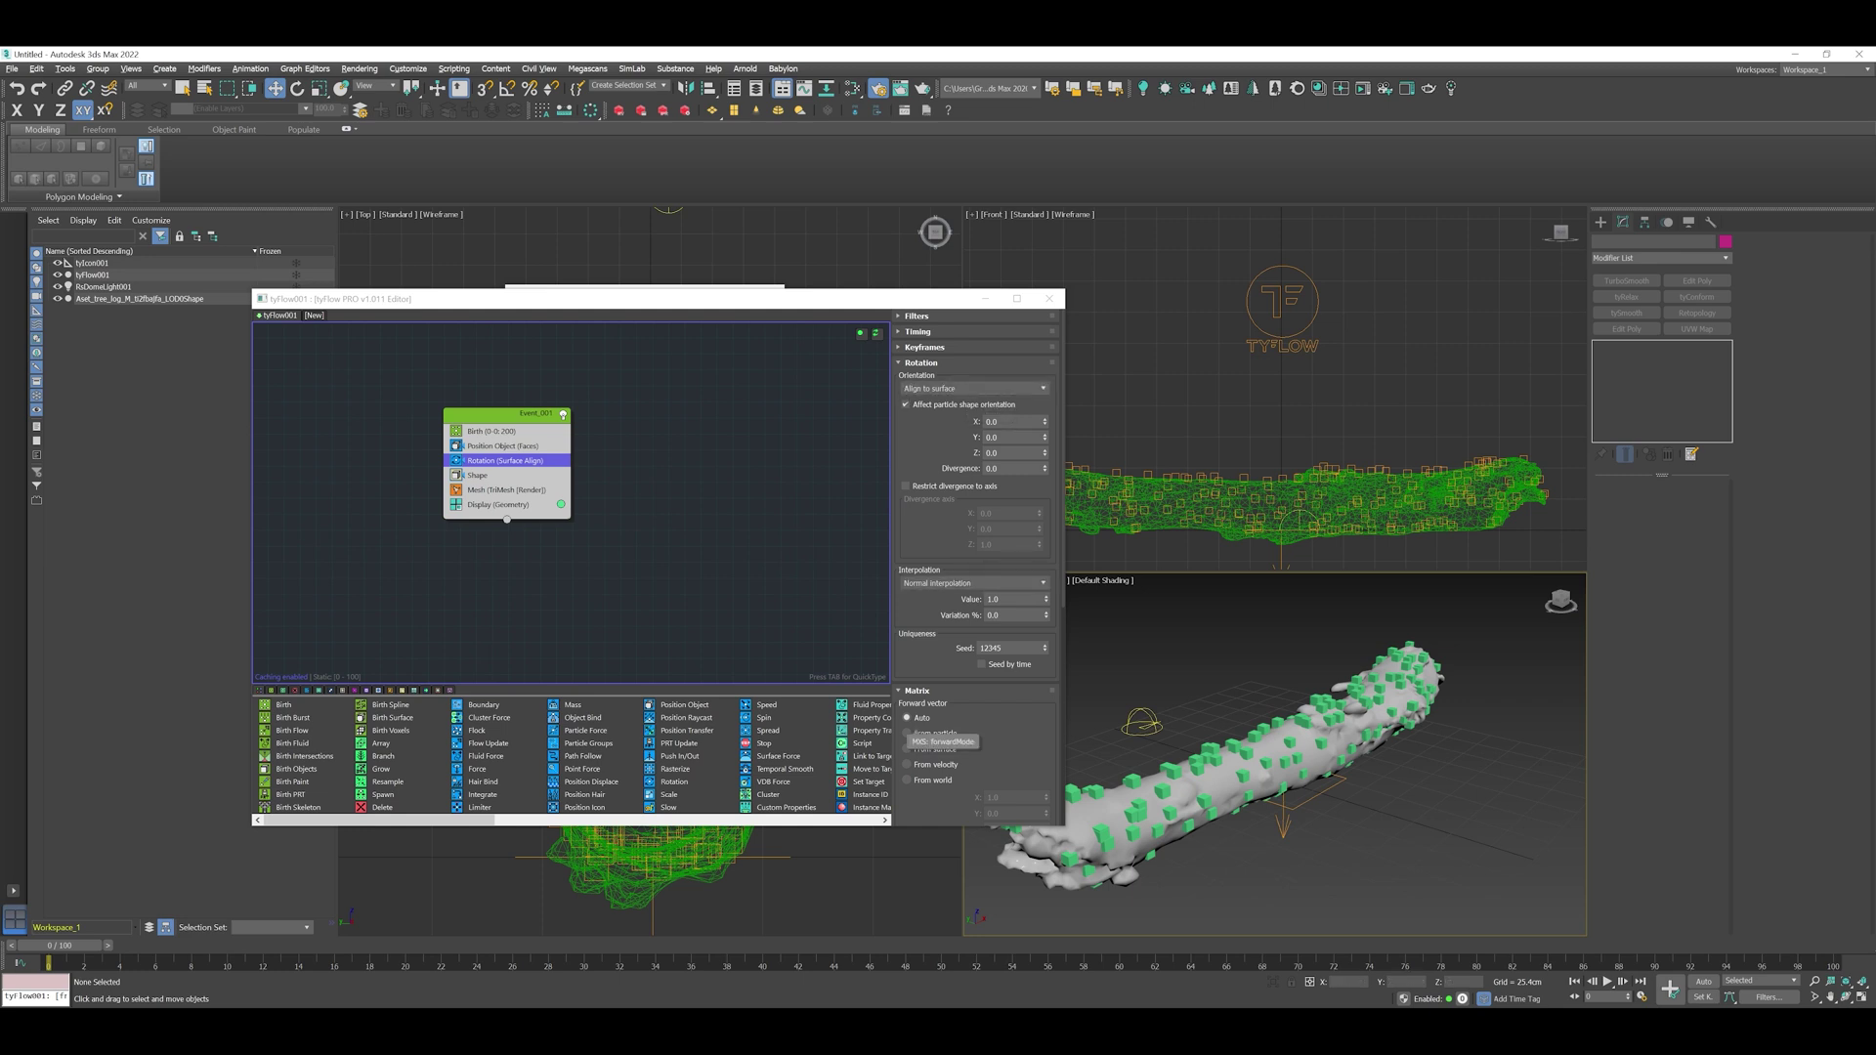
{"action": "left_click", "coordinate": [916, 689]}
{"action": "scroll", "coordinate": [974, 566], "scroll_direction": "down", "scroll_amount": 2}
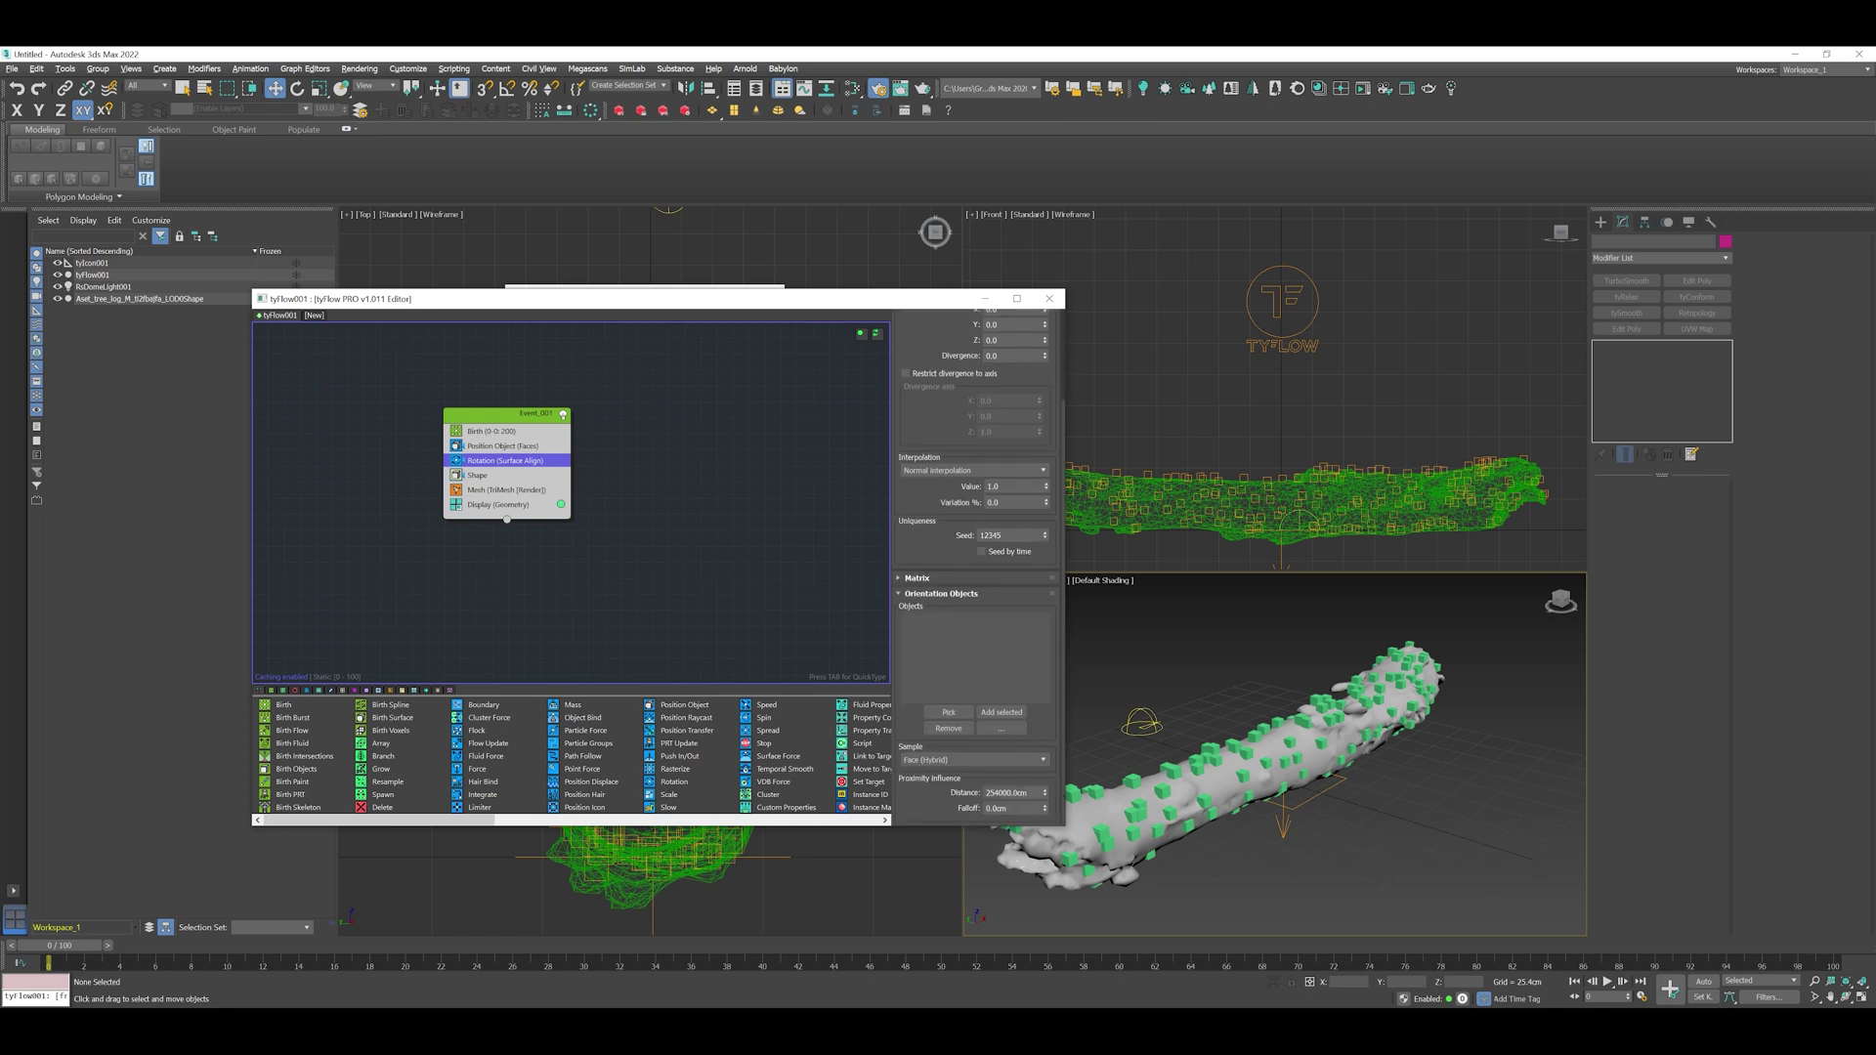
{"action": "left_click", "coordinate": [947, 712]}
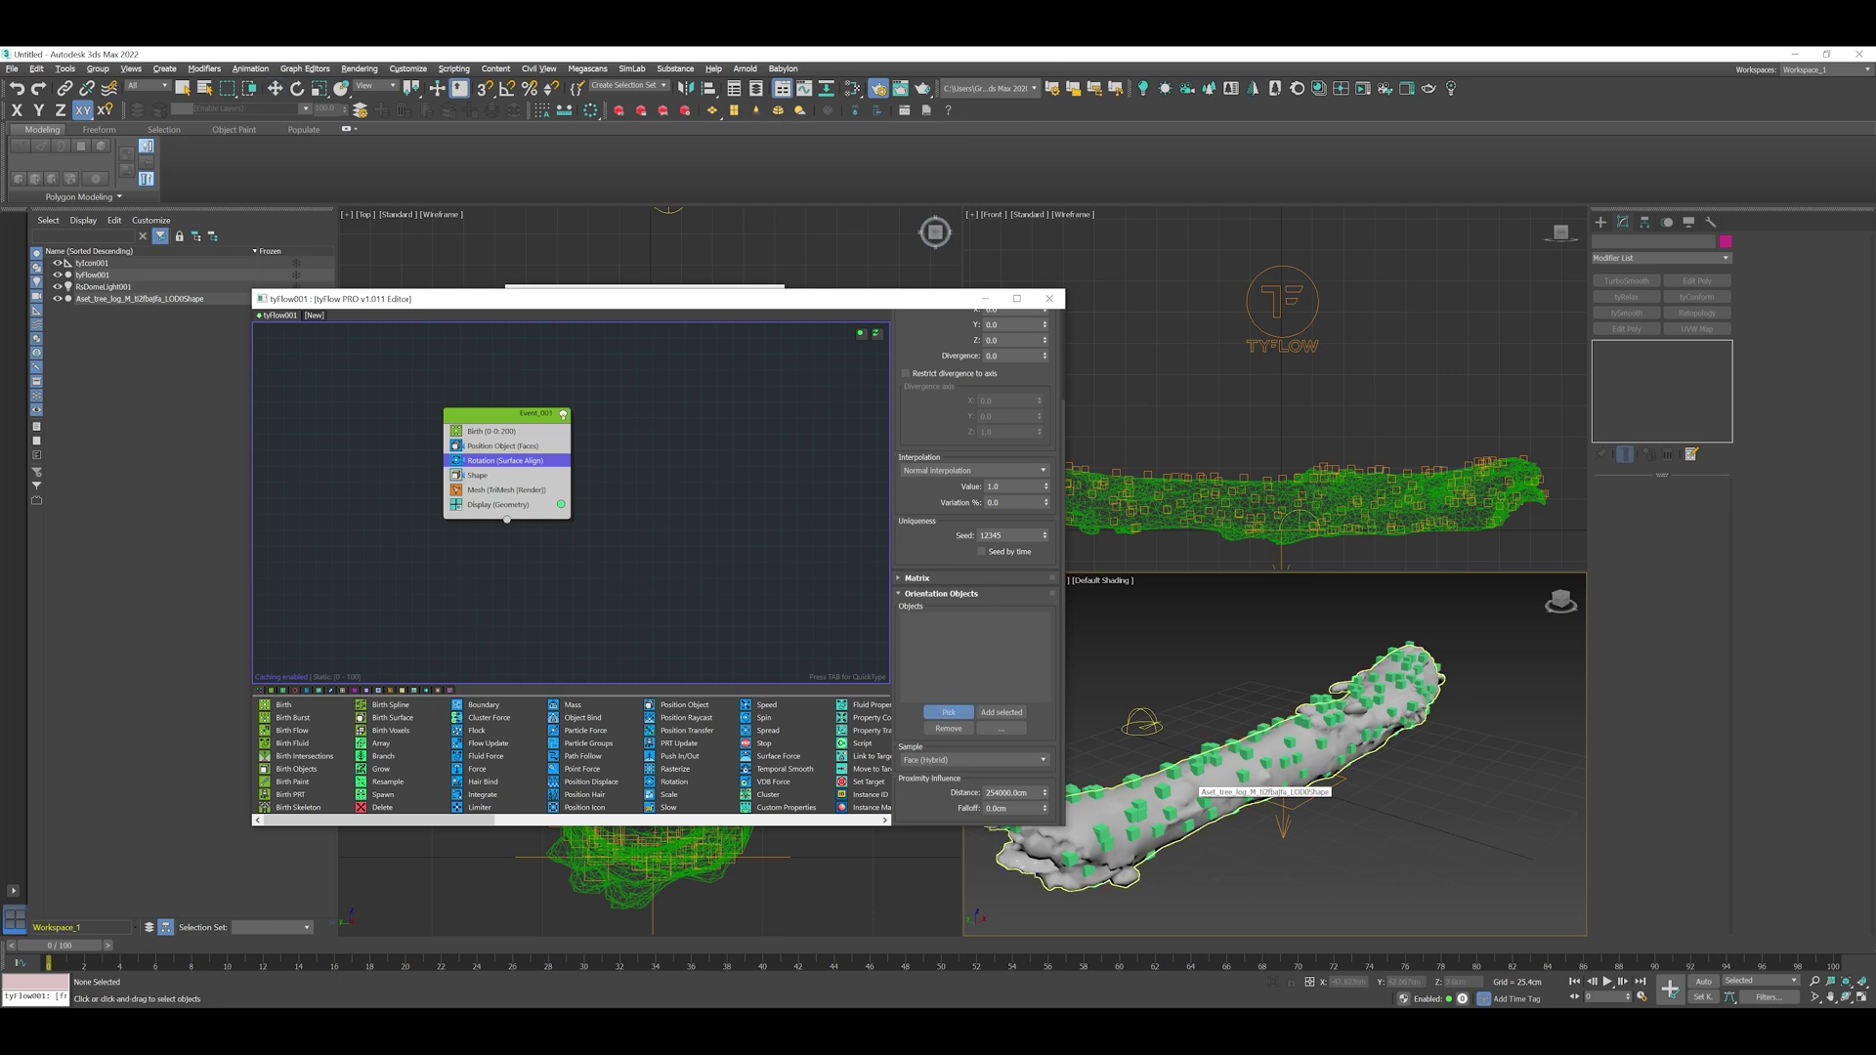
{"action": "left_click", "coordinate": [1197, 786]}
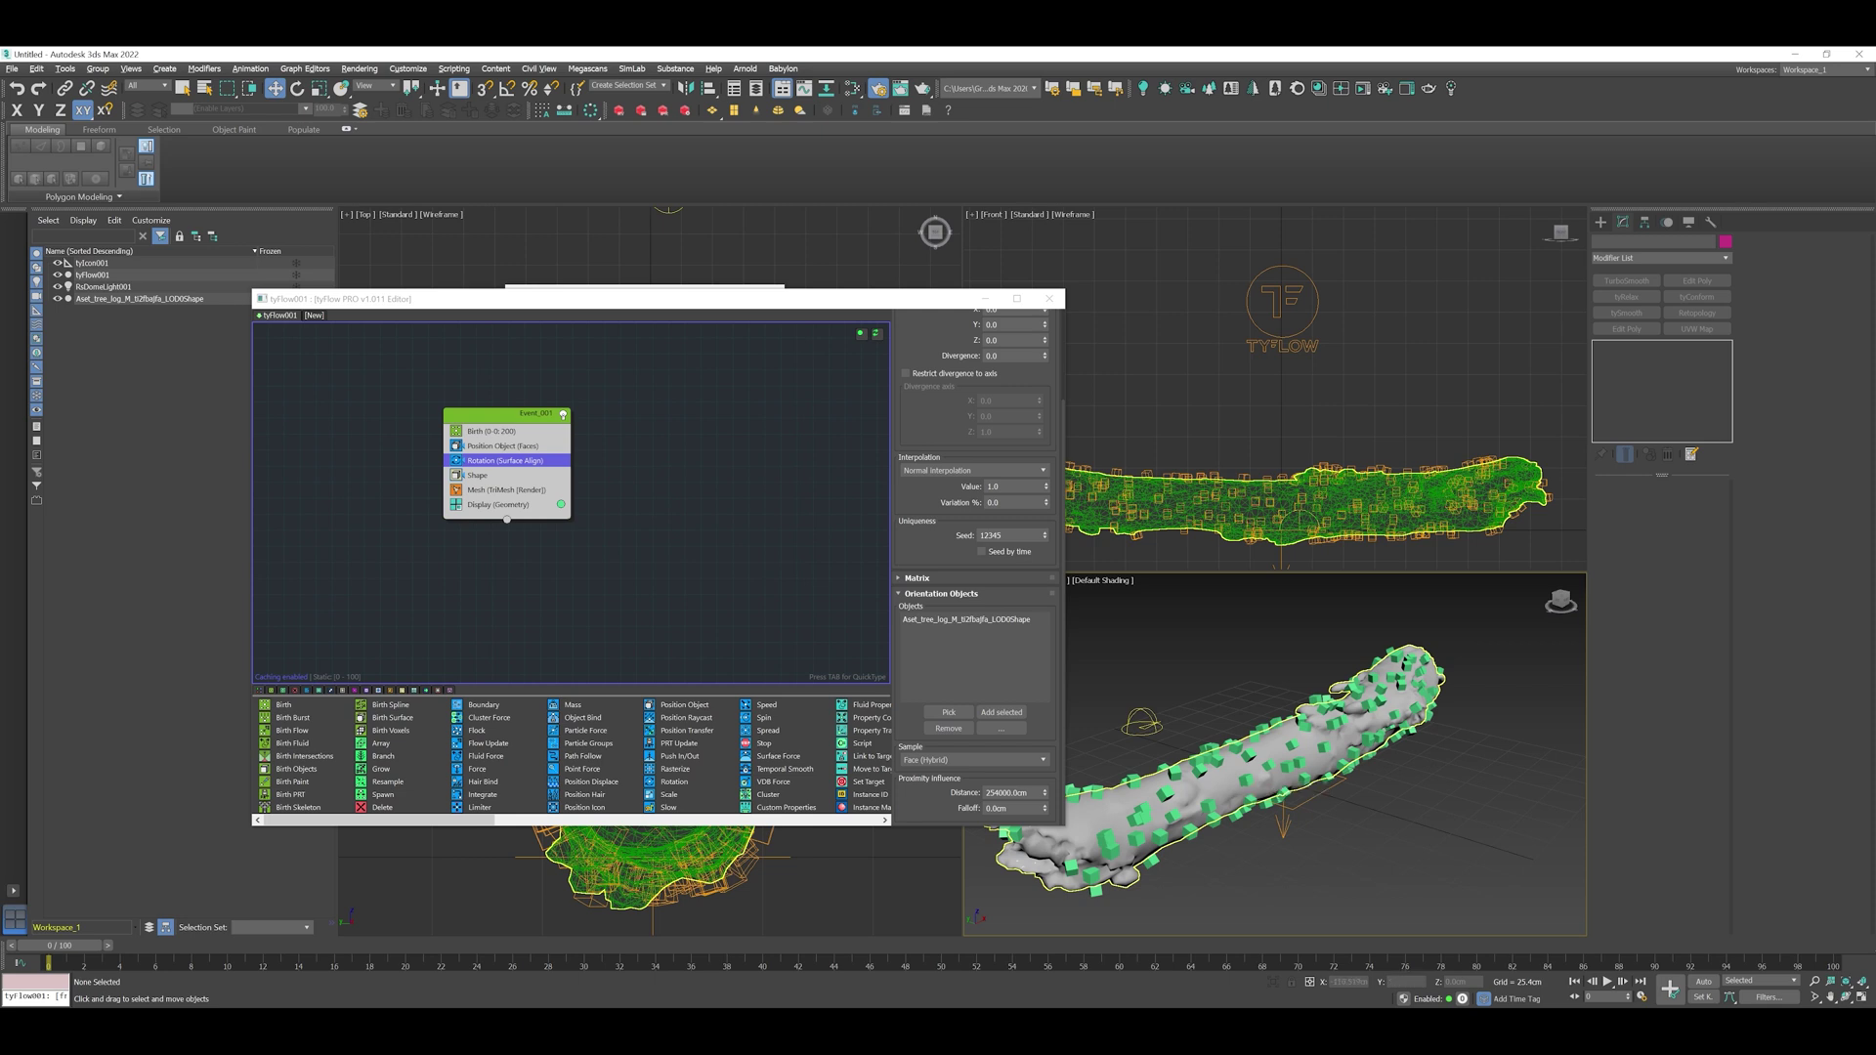
Step: Examine from several angles and distances how the scattered cubes align with the log's surface
{"action": "middle_click_drag", "start_coordinate": [1288, 782], "coordinate": [1299, 782]}
{"action": "scroll", "coordinate": [1287, 782], "scroll_direction": "up", "scroll_amount": 5}
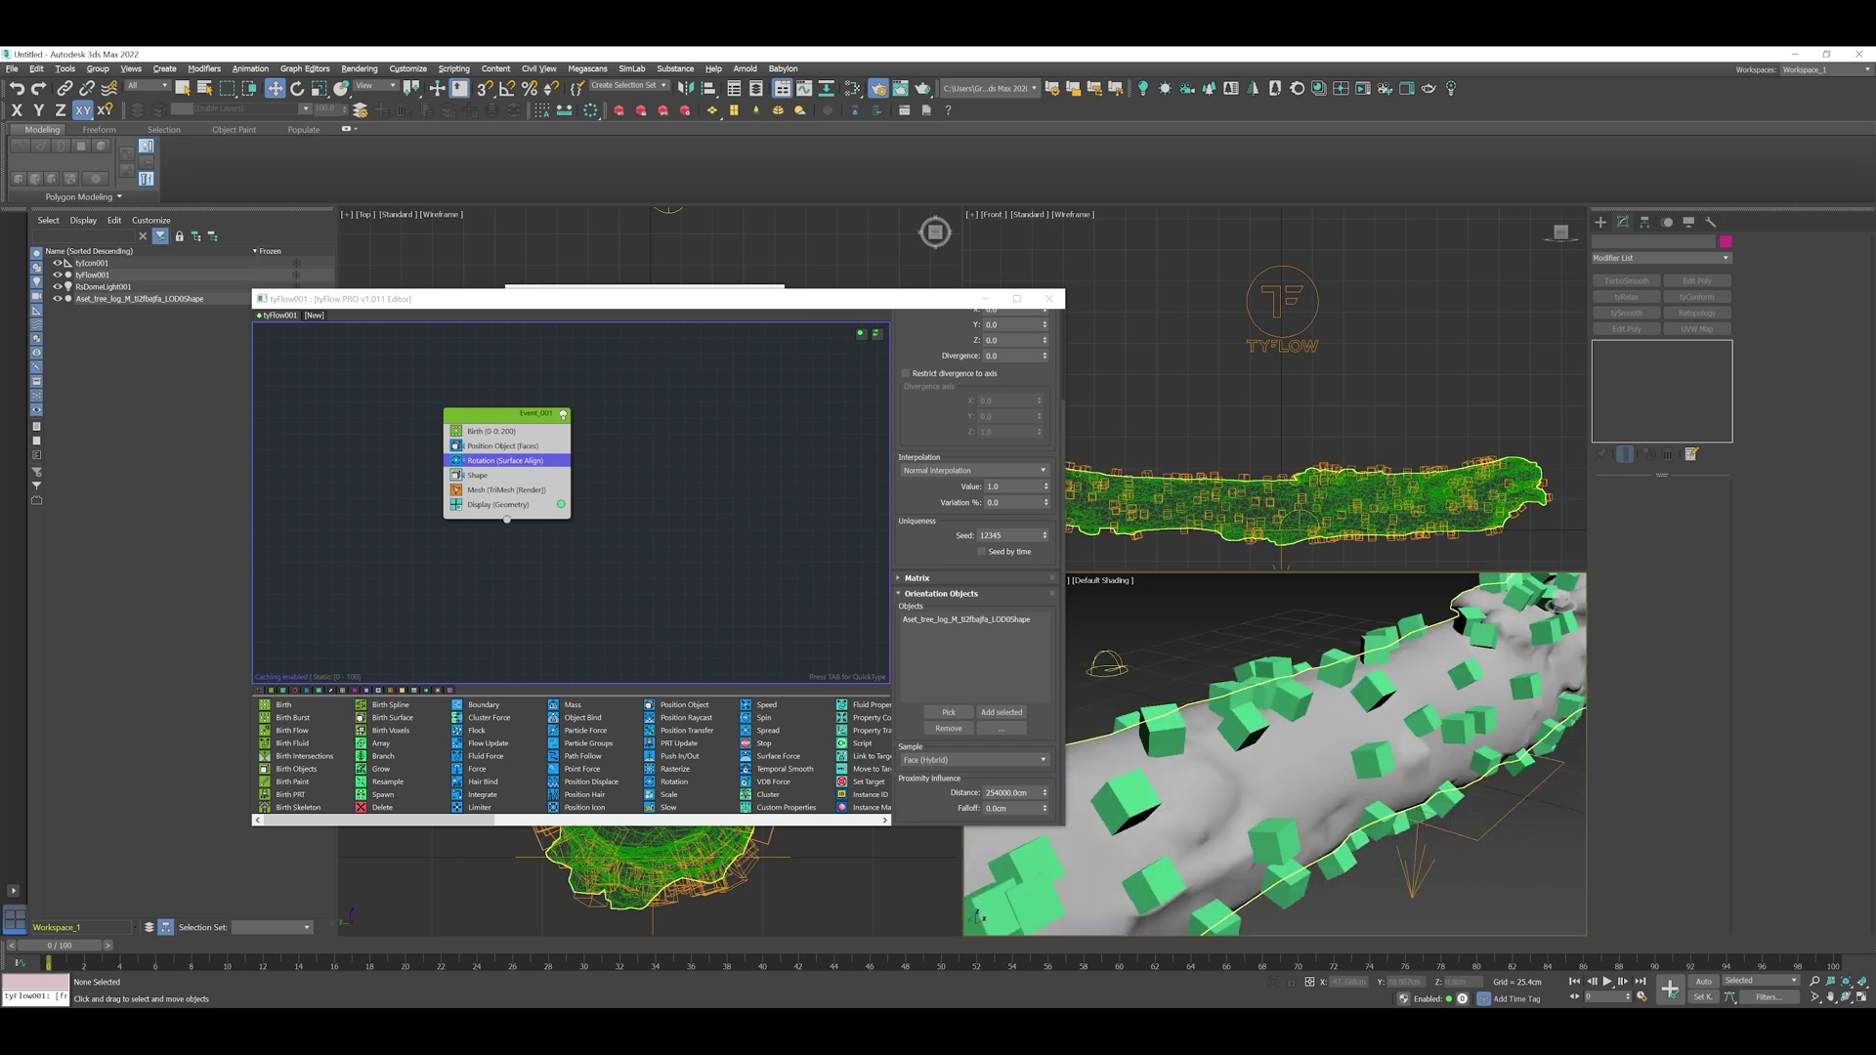
{"action": "scroll", "coordinate": [1288, 781], "scroll_direction": "down", "scroll_amount": 7}
{"action": "scroll", "coordinate": [1270, 777], "scroll_direction": "up", "scroll_amount": 5}
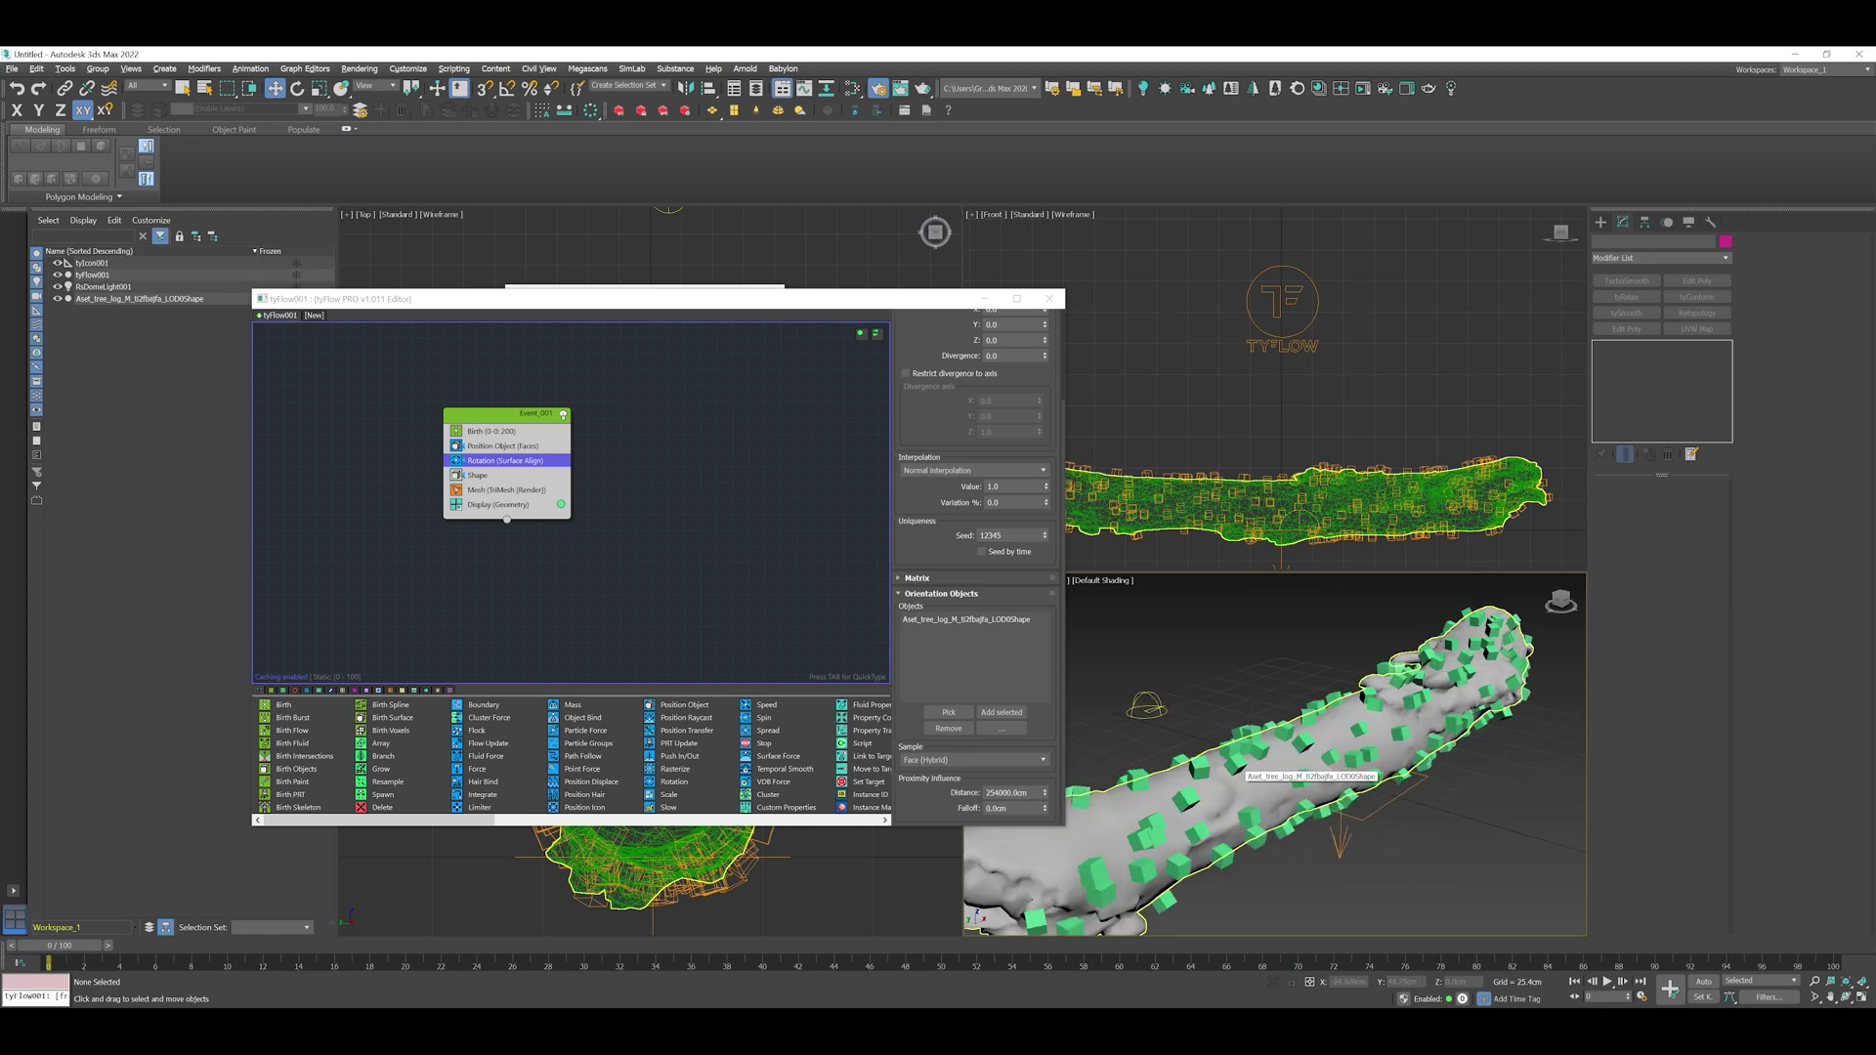
{"action": "middle_click_drag", "start_coordinate": [1241, 777], "coordinate": [1260, 781], "text": "alt"}
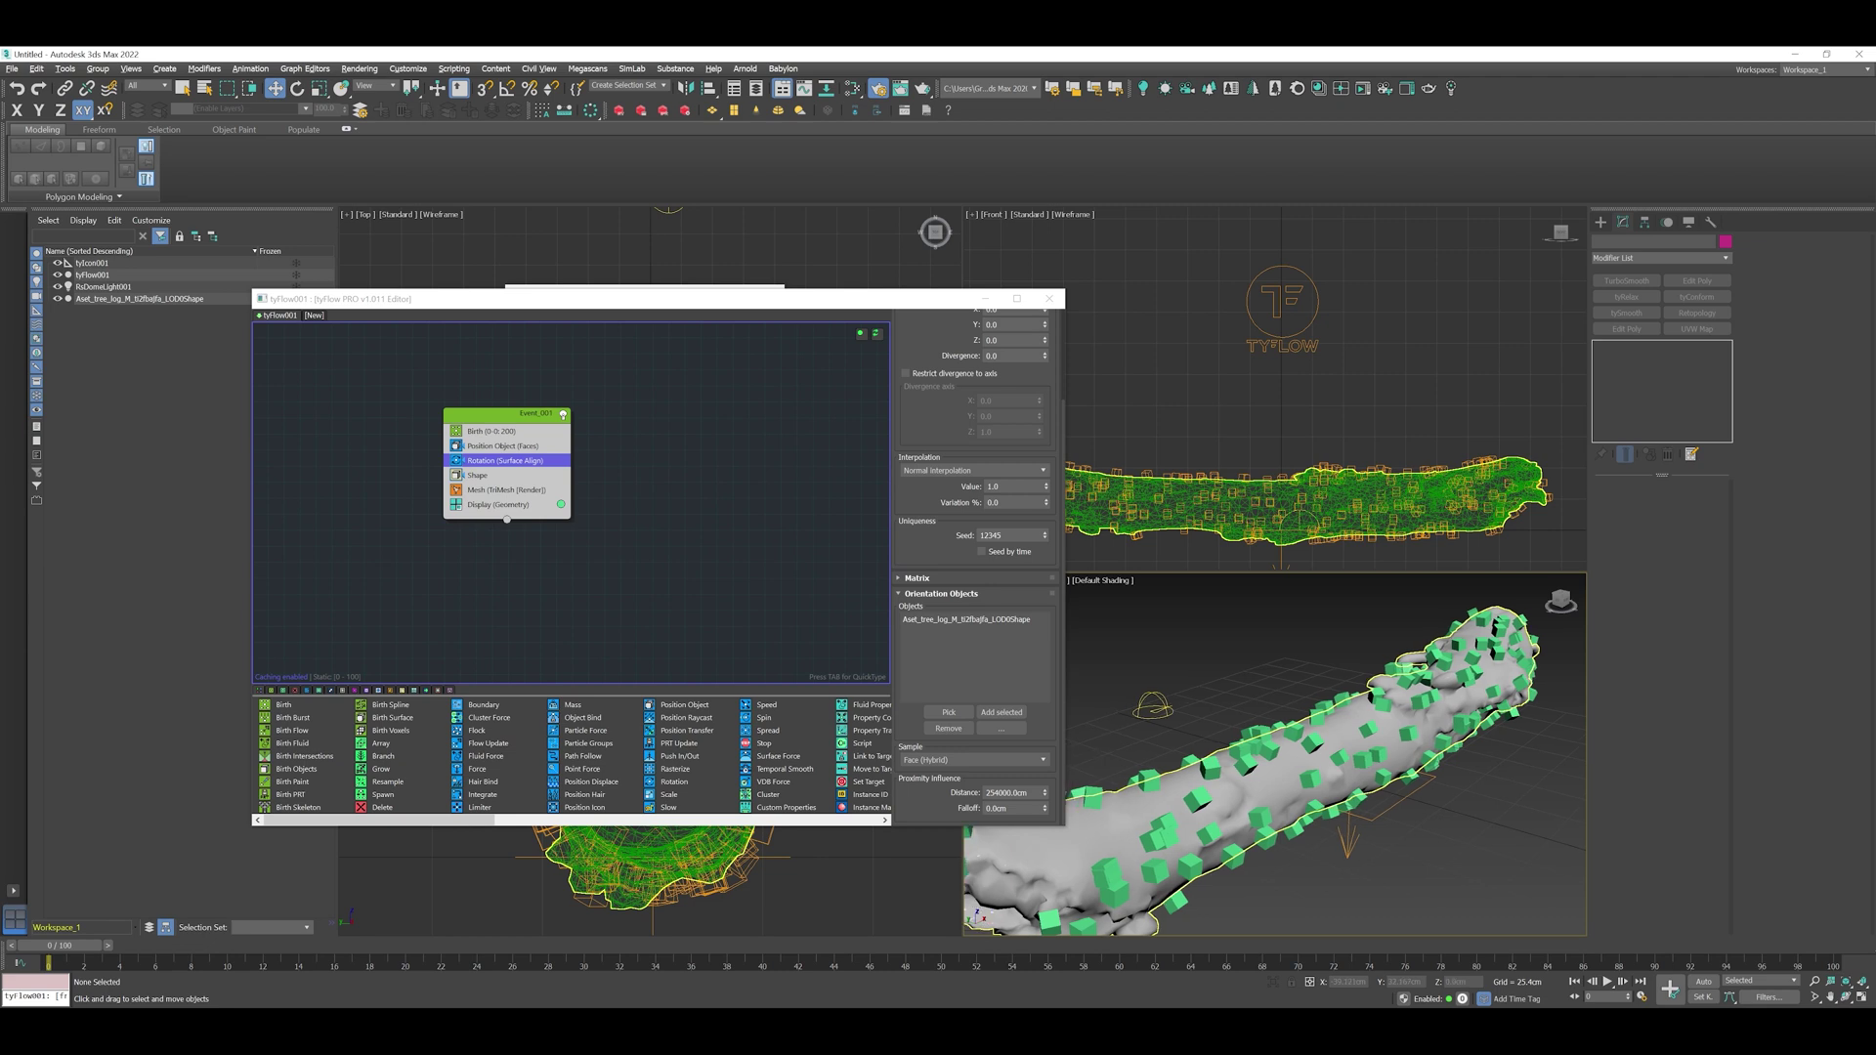
{"action": "scroll", "coordinate": [1275, 753], "scroll_direction": "down", "scroll_amount": 4}
{"action": "left_click_drag", "start_coordinate": [1560, 599], "coordinate": [1437, 596]}
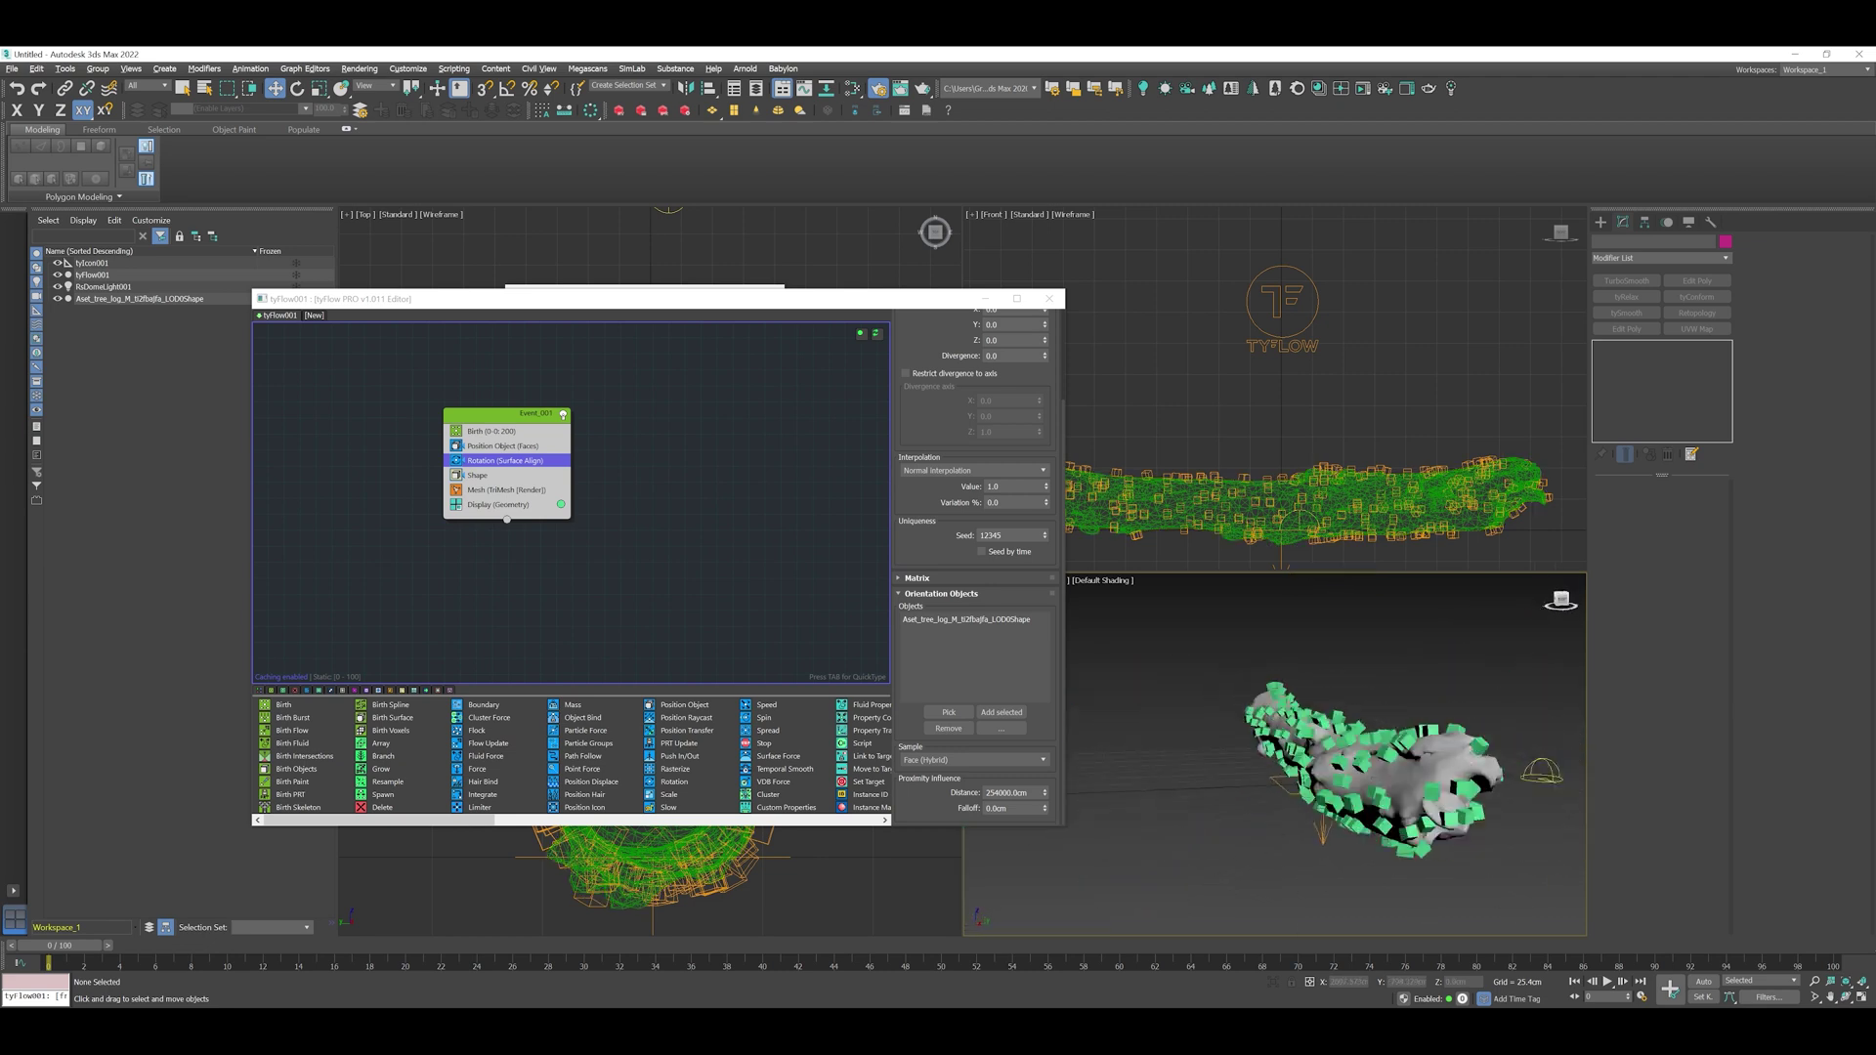
{"action": "middle_click_drag", "start_coordinate": [1353, 757], "coordinate": [1509, 752], "text": "alt"}
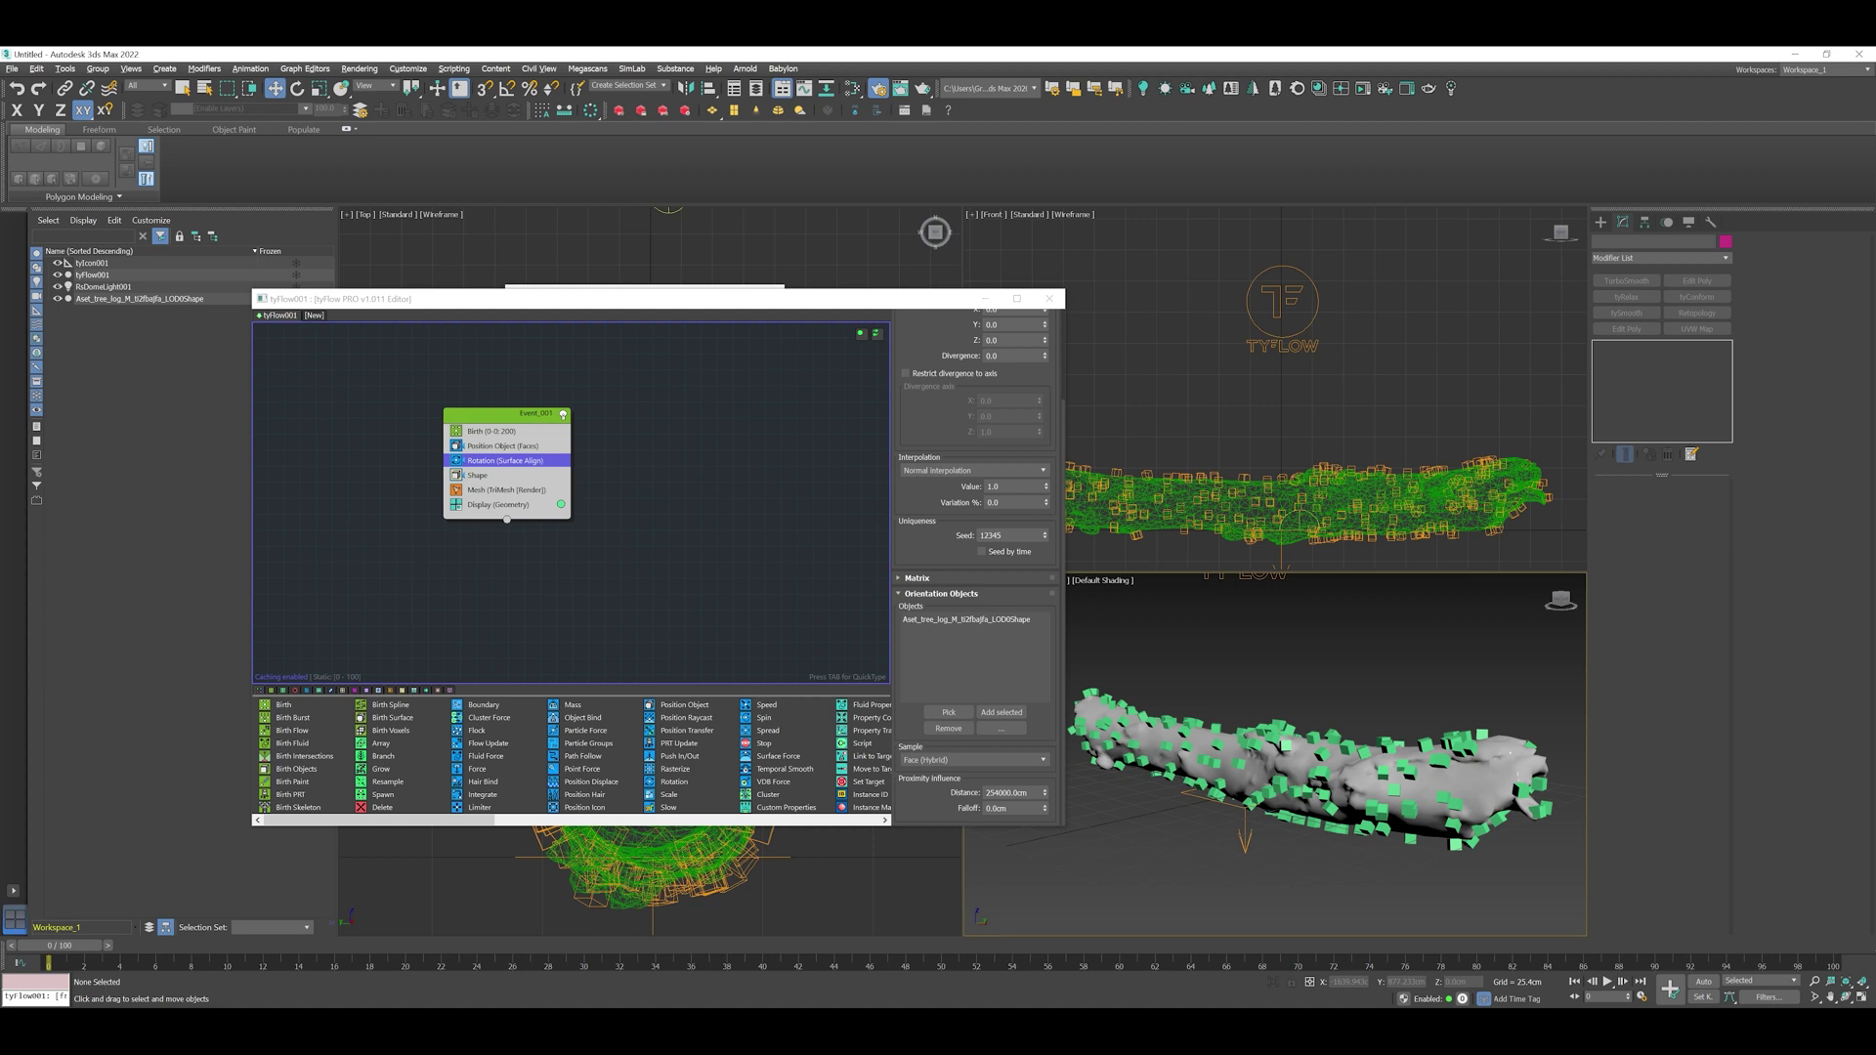
Step: Check the Shape operator's settings, then set the Mesh operator's mesh type to Render instances
{"action": "left_click", "coordinate": [505, 475]}
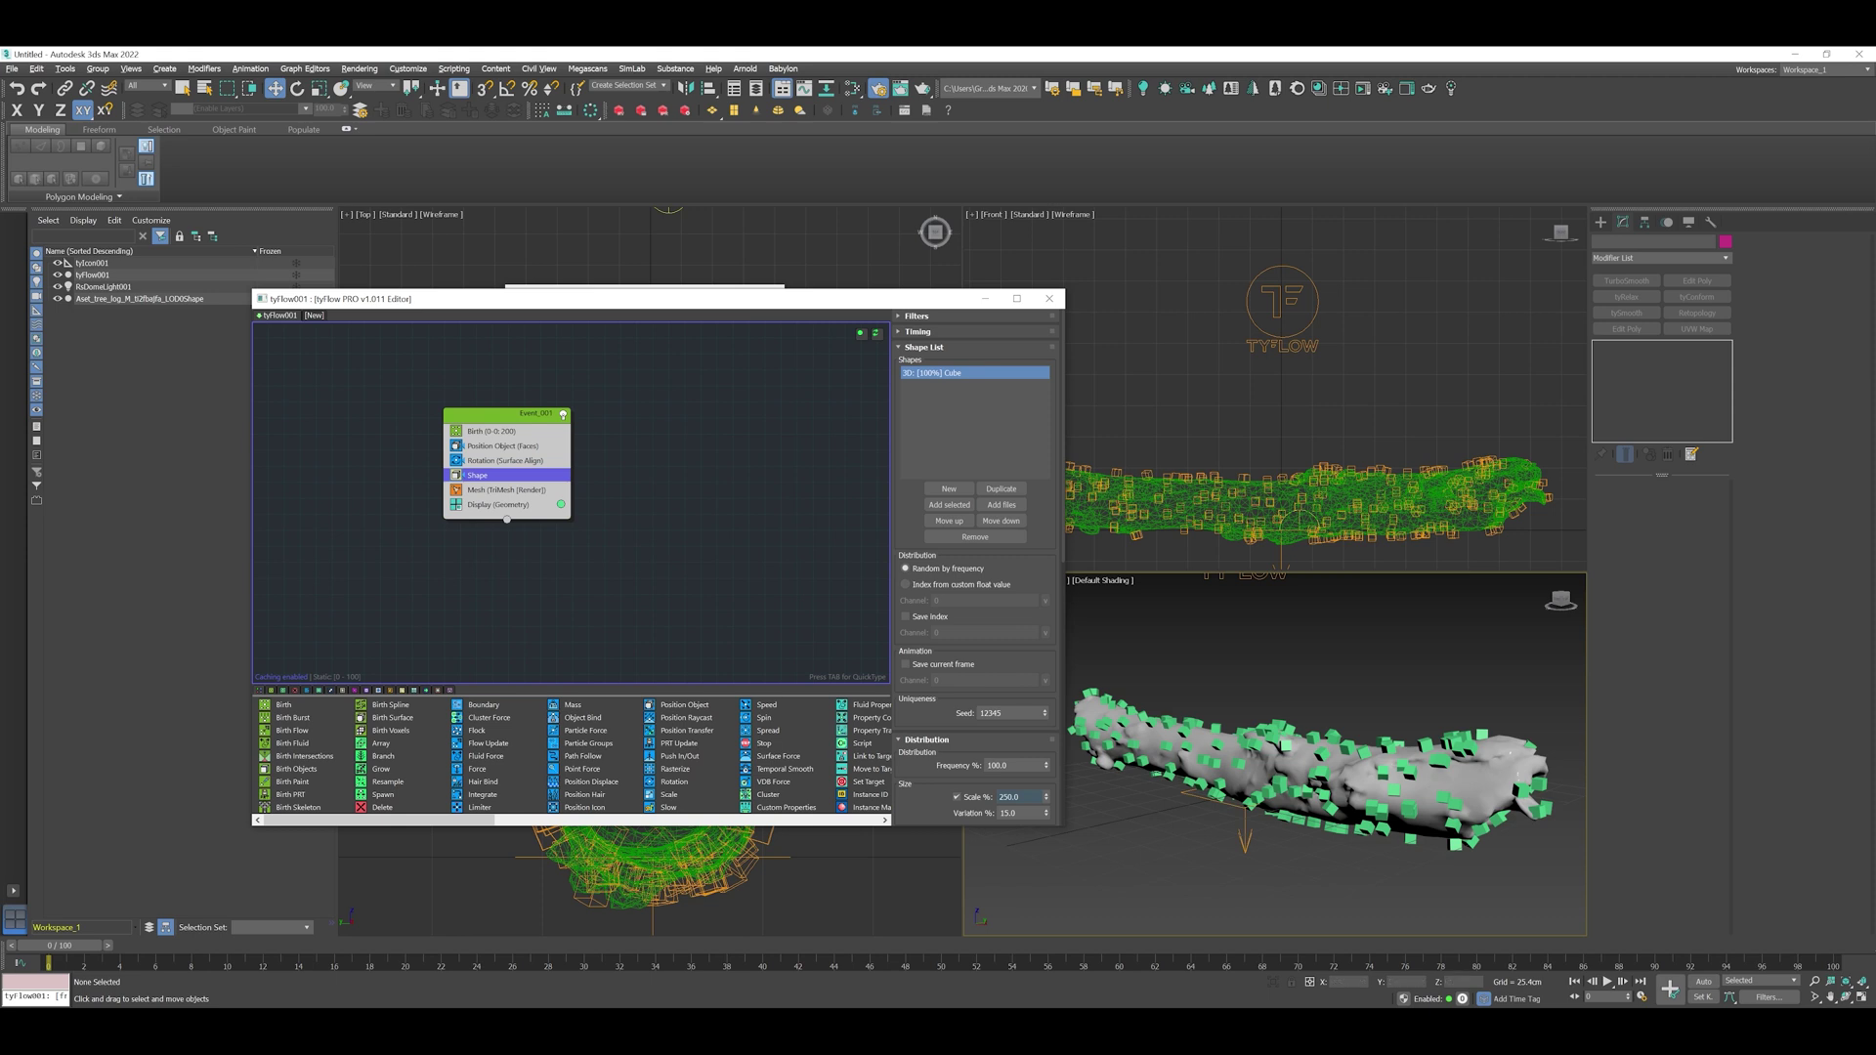
{"action": "left_click", "coordinate": [506, 490]}
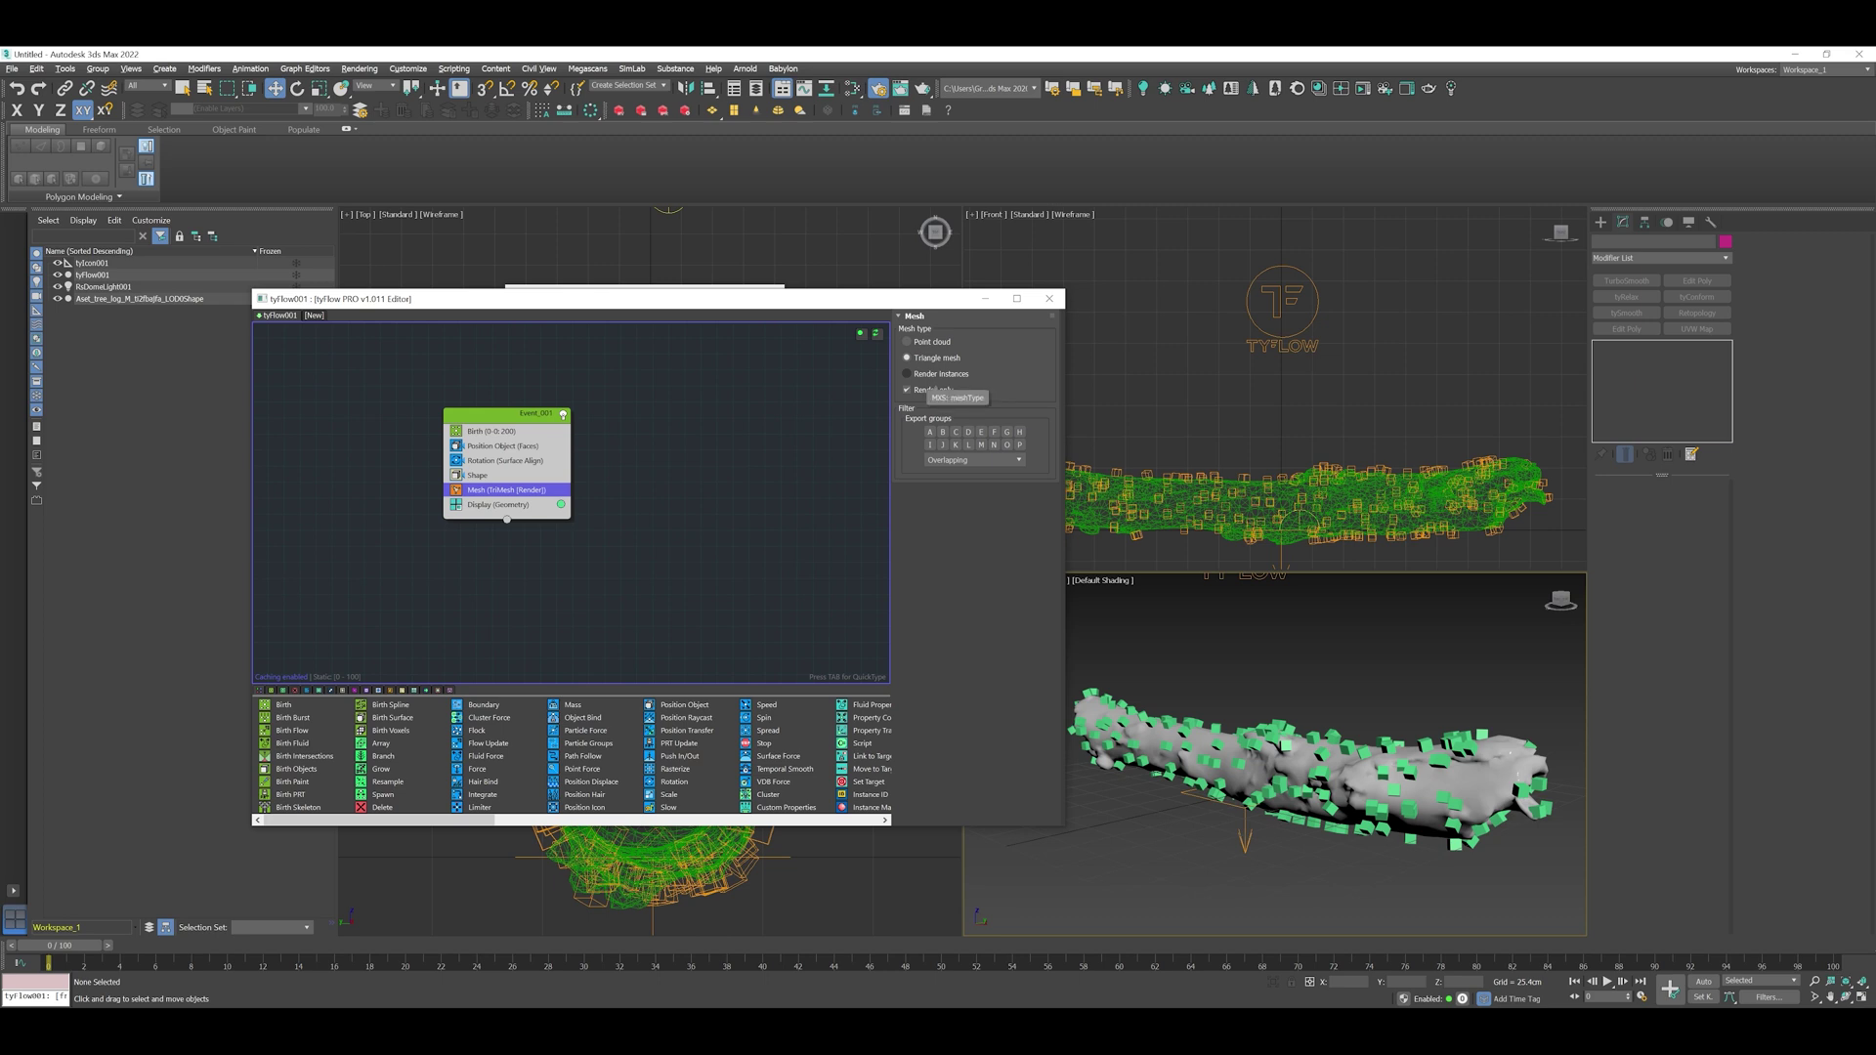
{"action": "left_click", "coordinate": [923, 374]}
Step: Enable the particle interface in the Interfaces settings of the tyFlow object
{"action": "left_click", "coordinate": [1282, 302]}
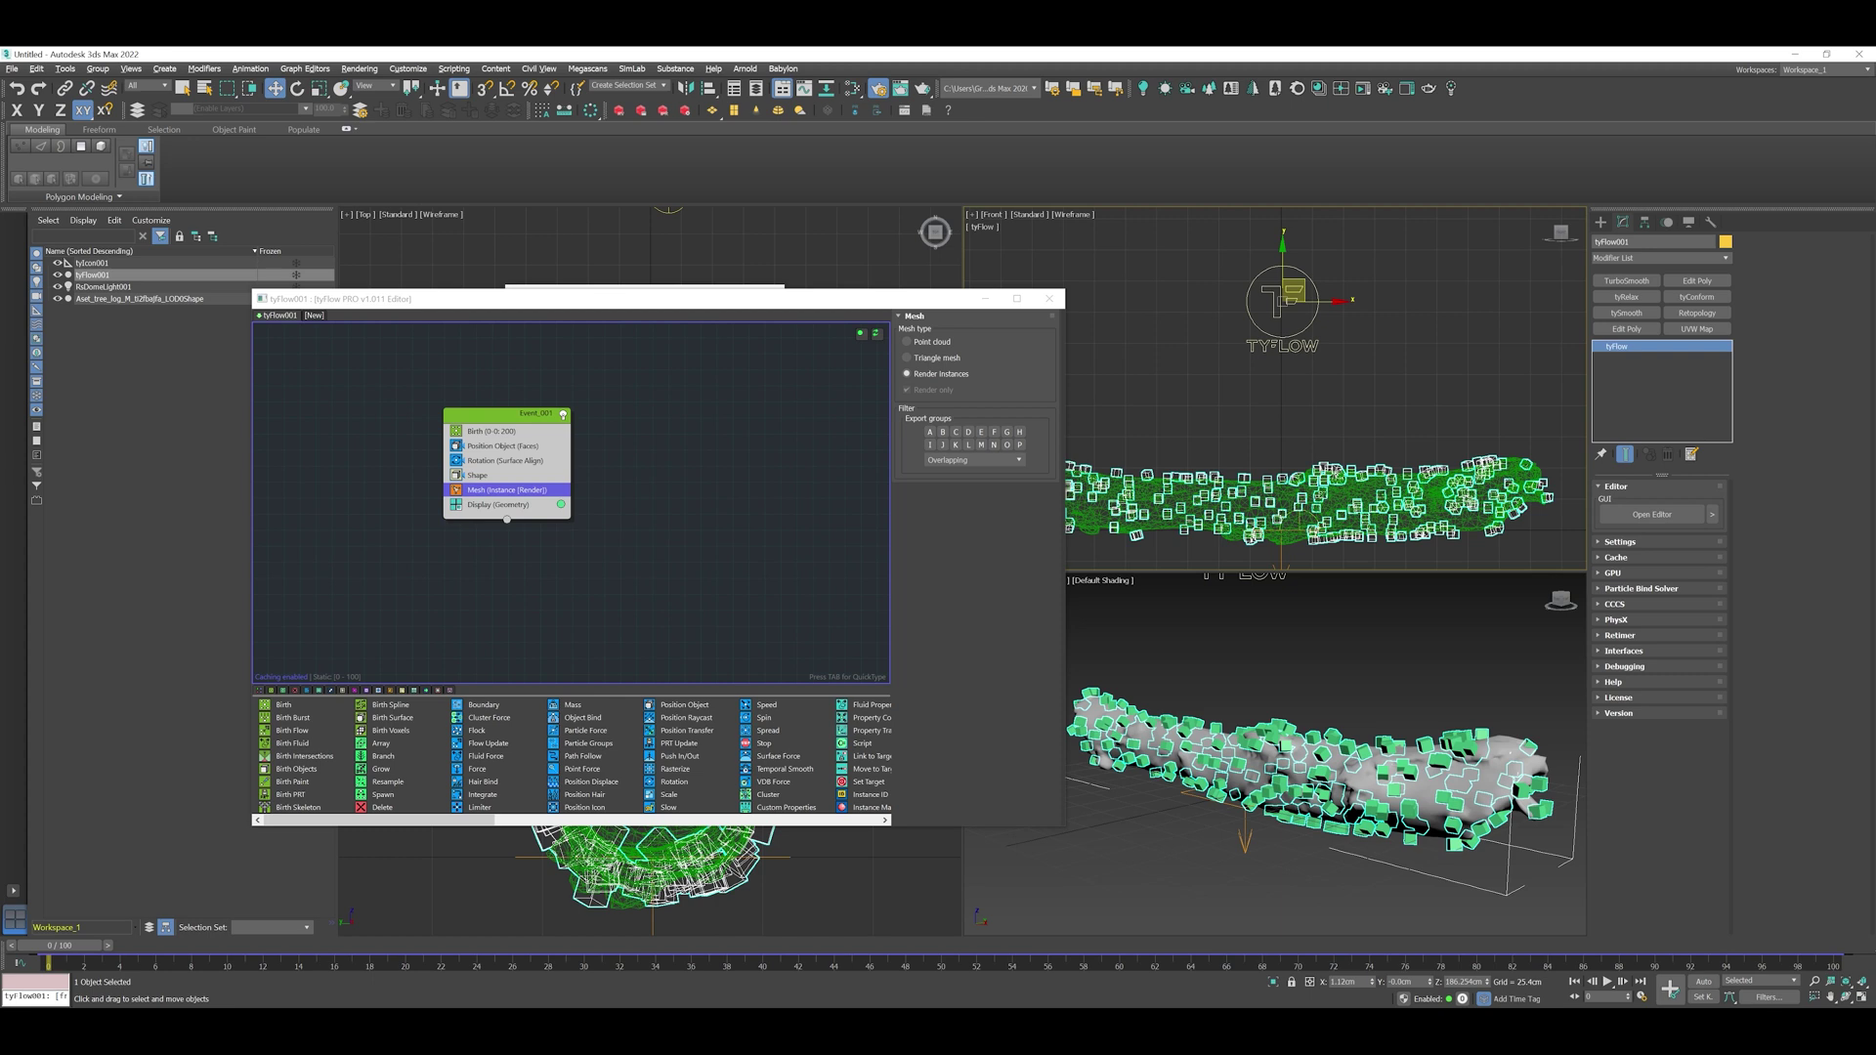
{"action": "left_click", "coordinate": [1623, 651]}
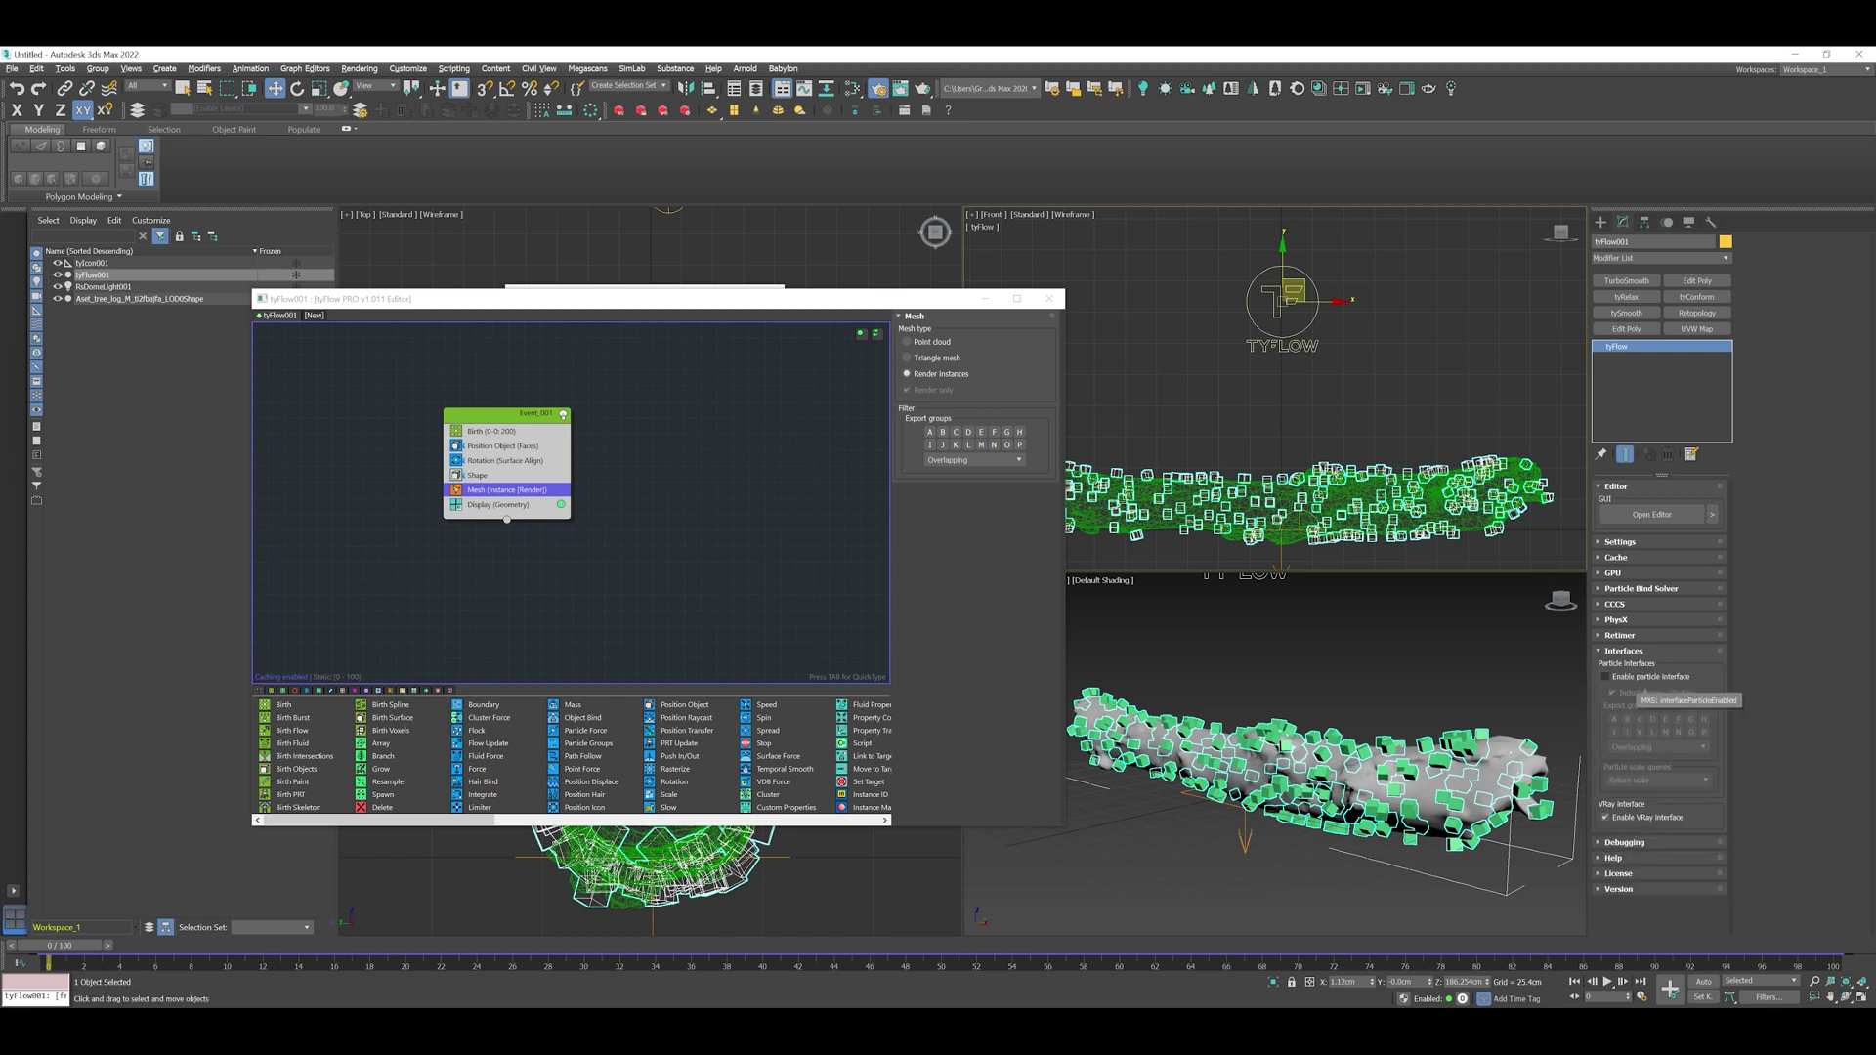
{"action": "left_click", "coordinate": [1622, 677]}
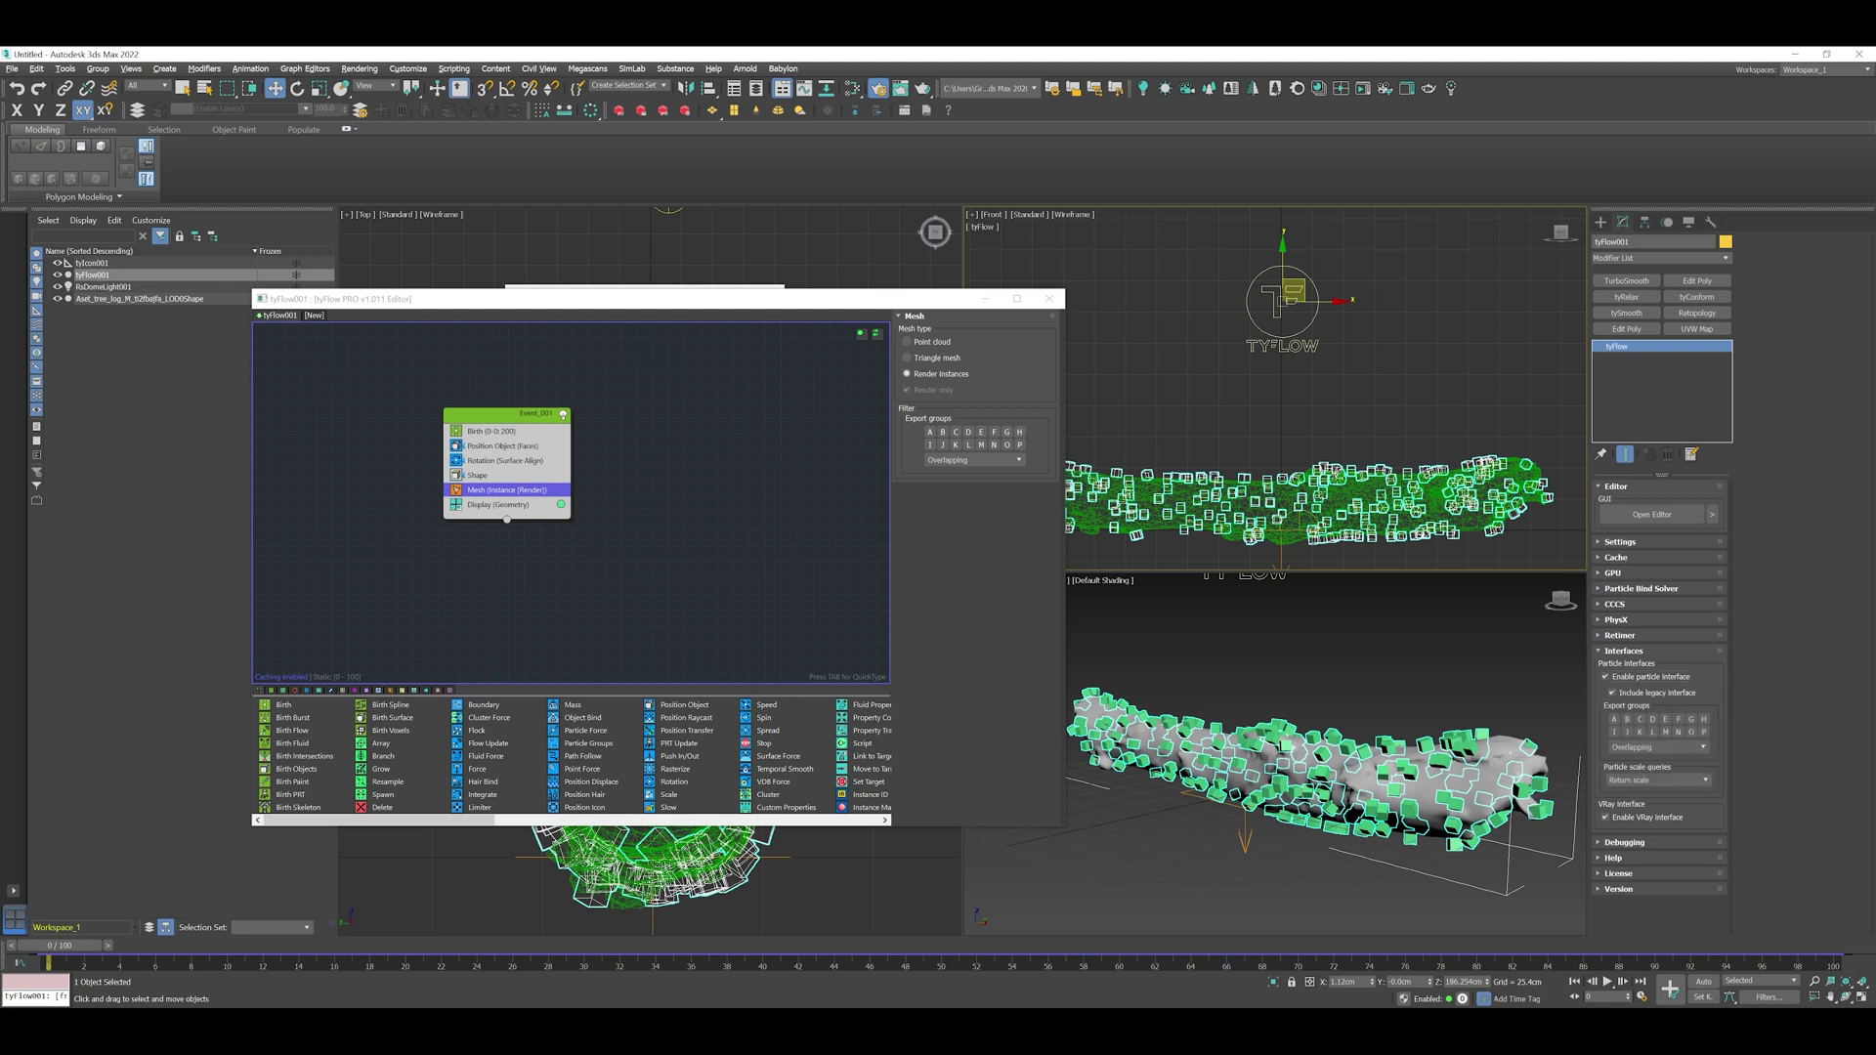
Step: Render the scattered log in the Redshift Render View, using the Perspective view for a close look at the cubes
{"action": "key", "text": "shift+q"}
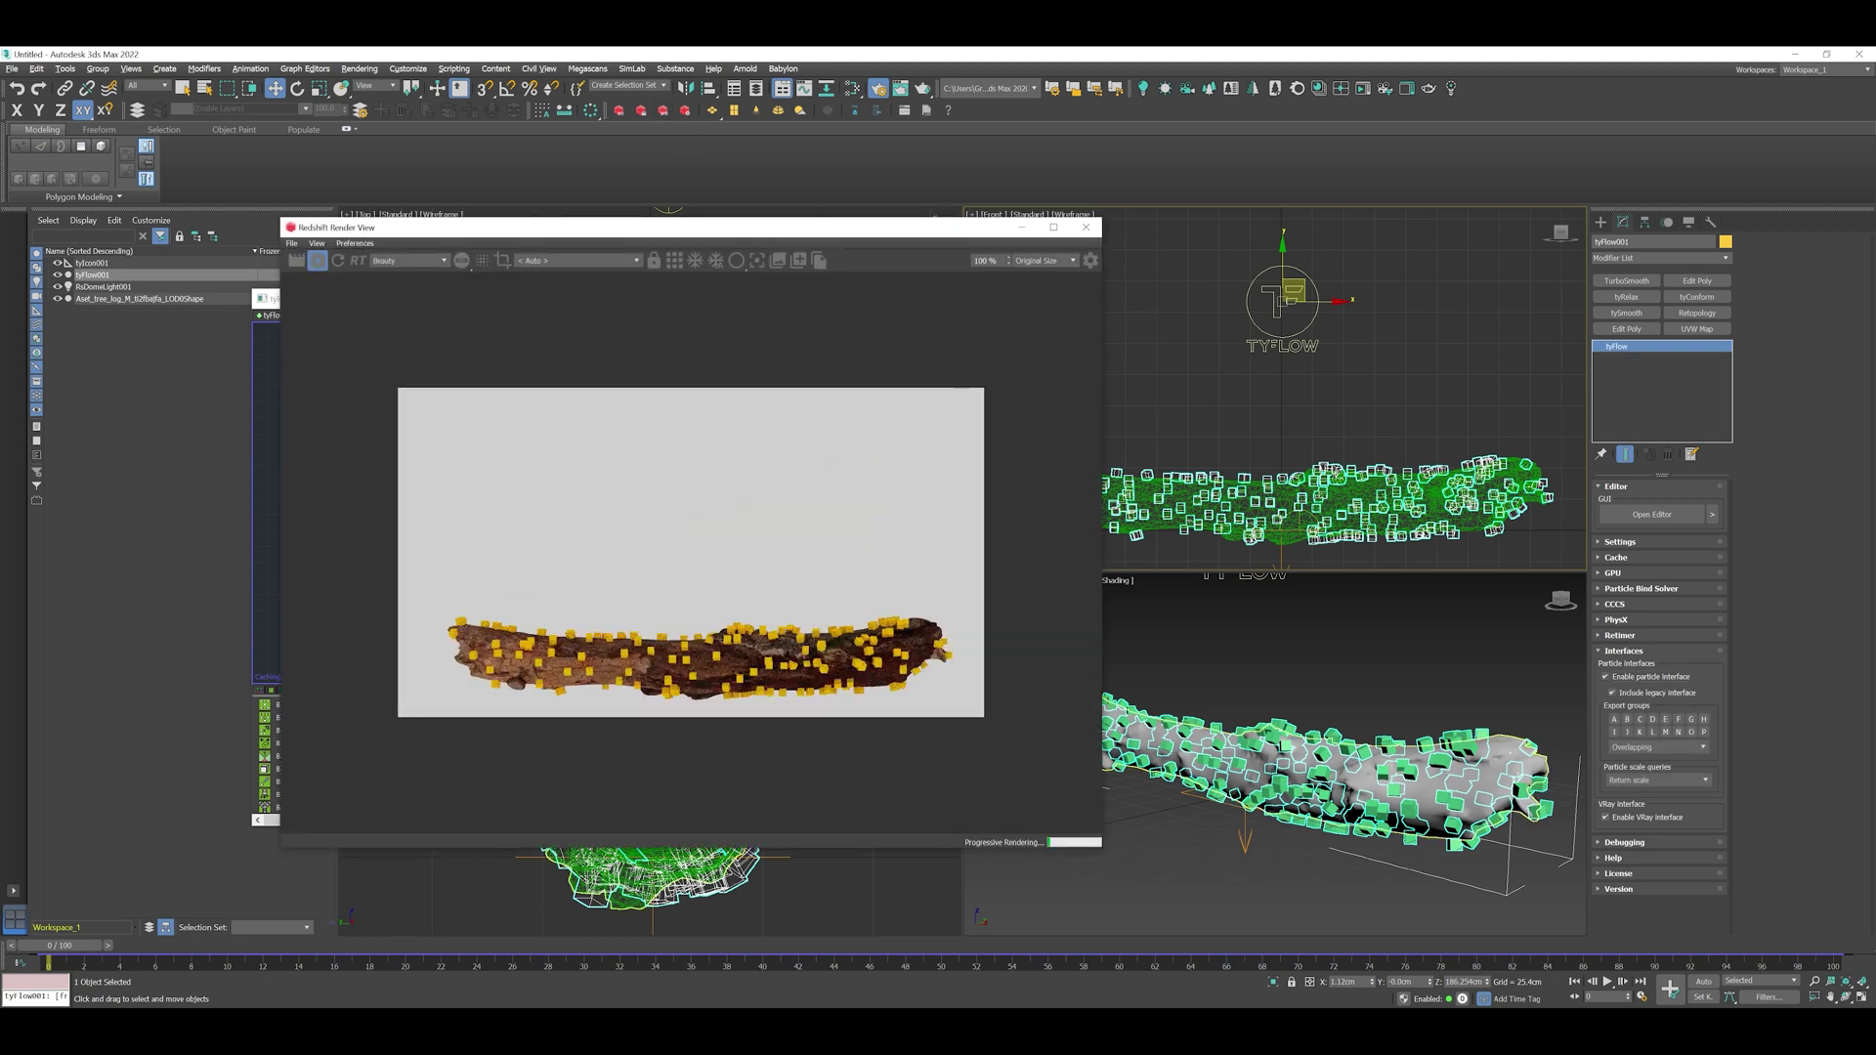
{"action": "right_click", "coordinate": [1285, 745]}
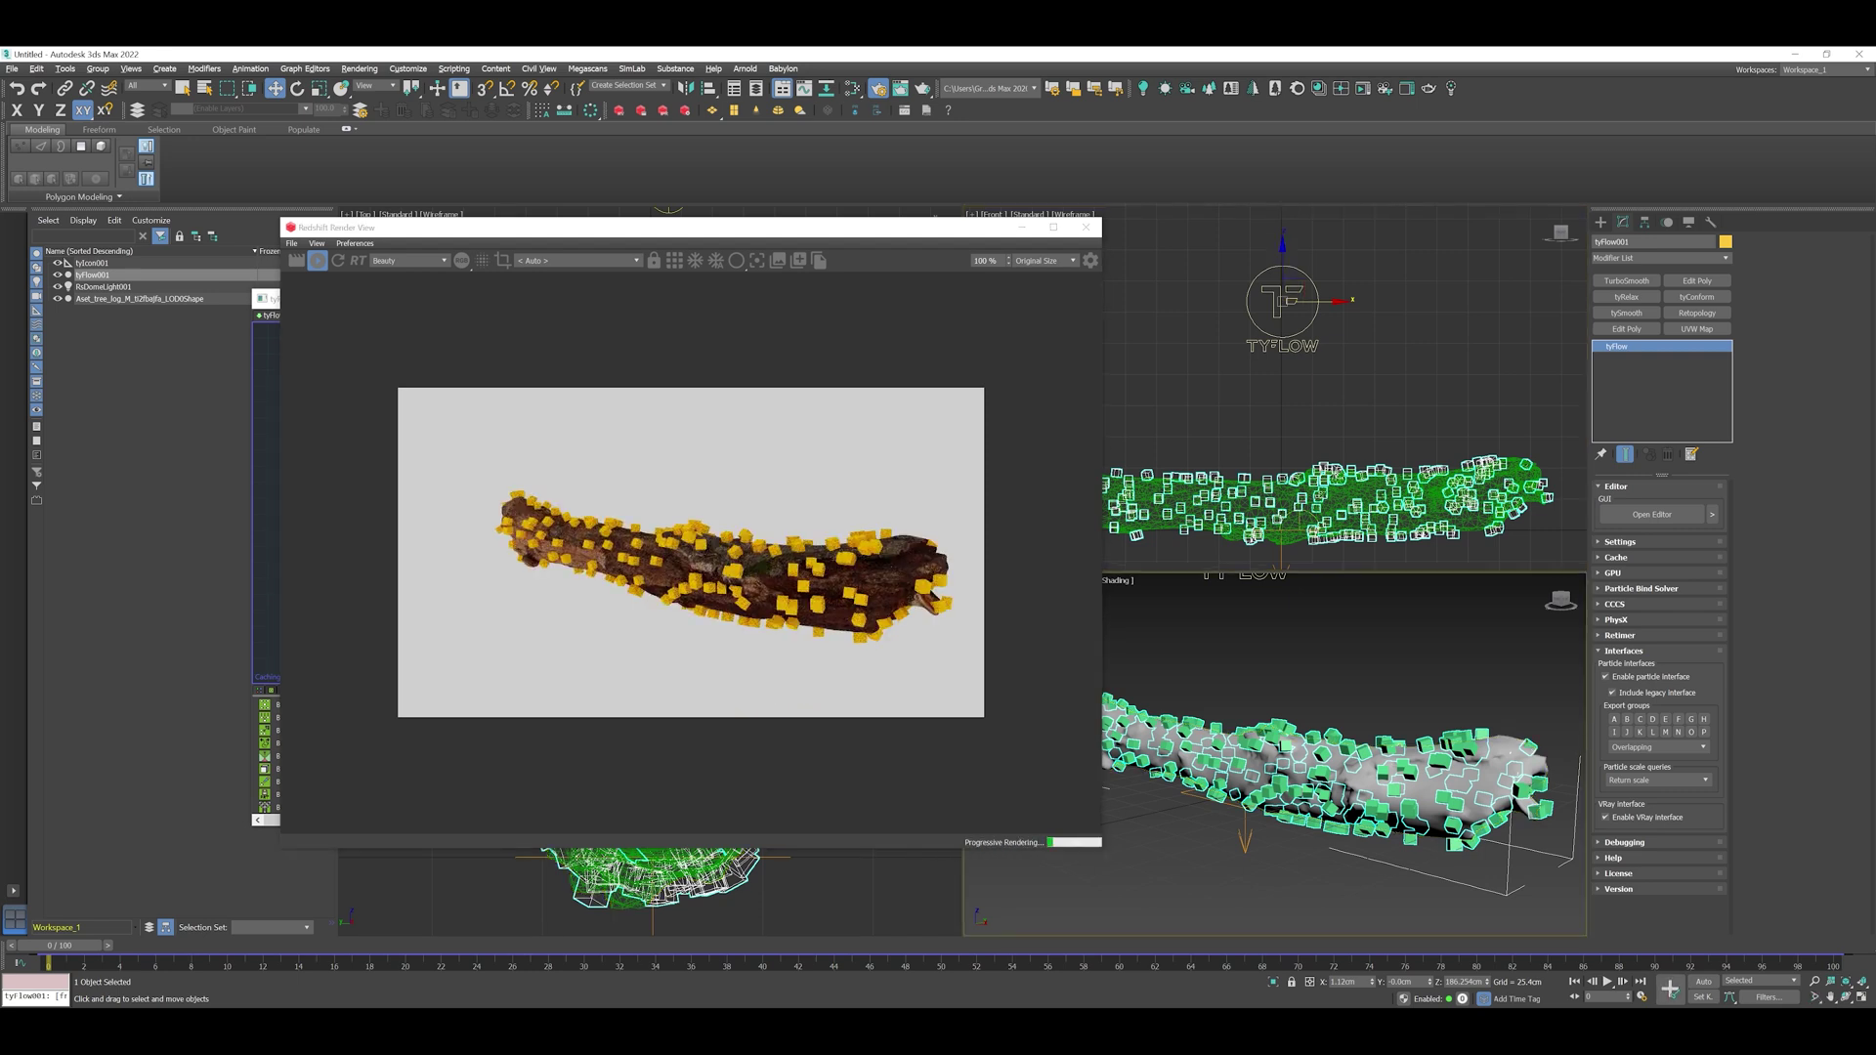
{"action": "scroll", "coordinate": [1344, 758], "scroll_direction": "up", "scroll_amount": 5}
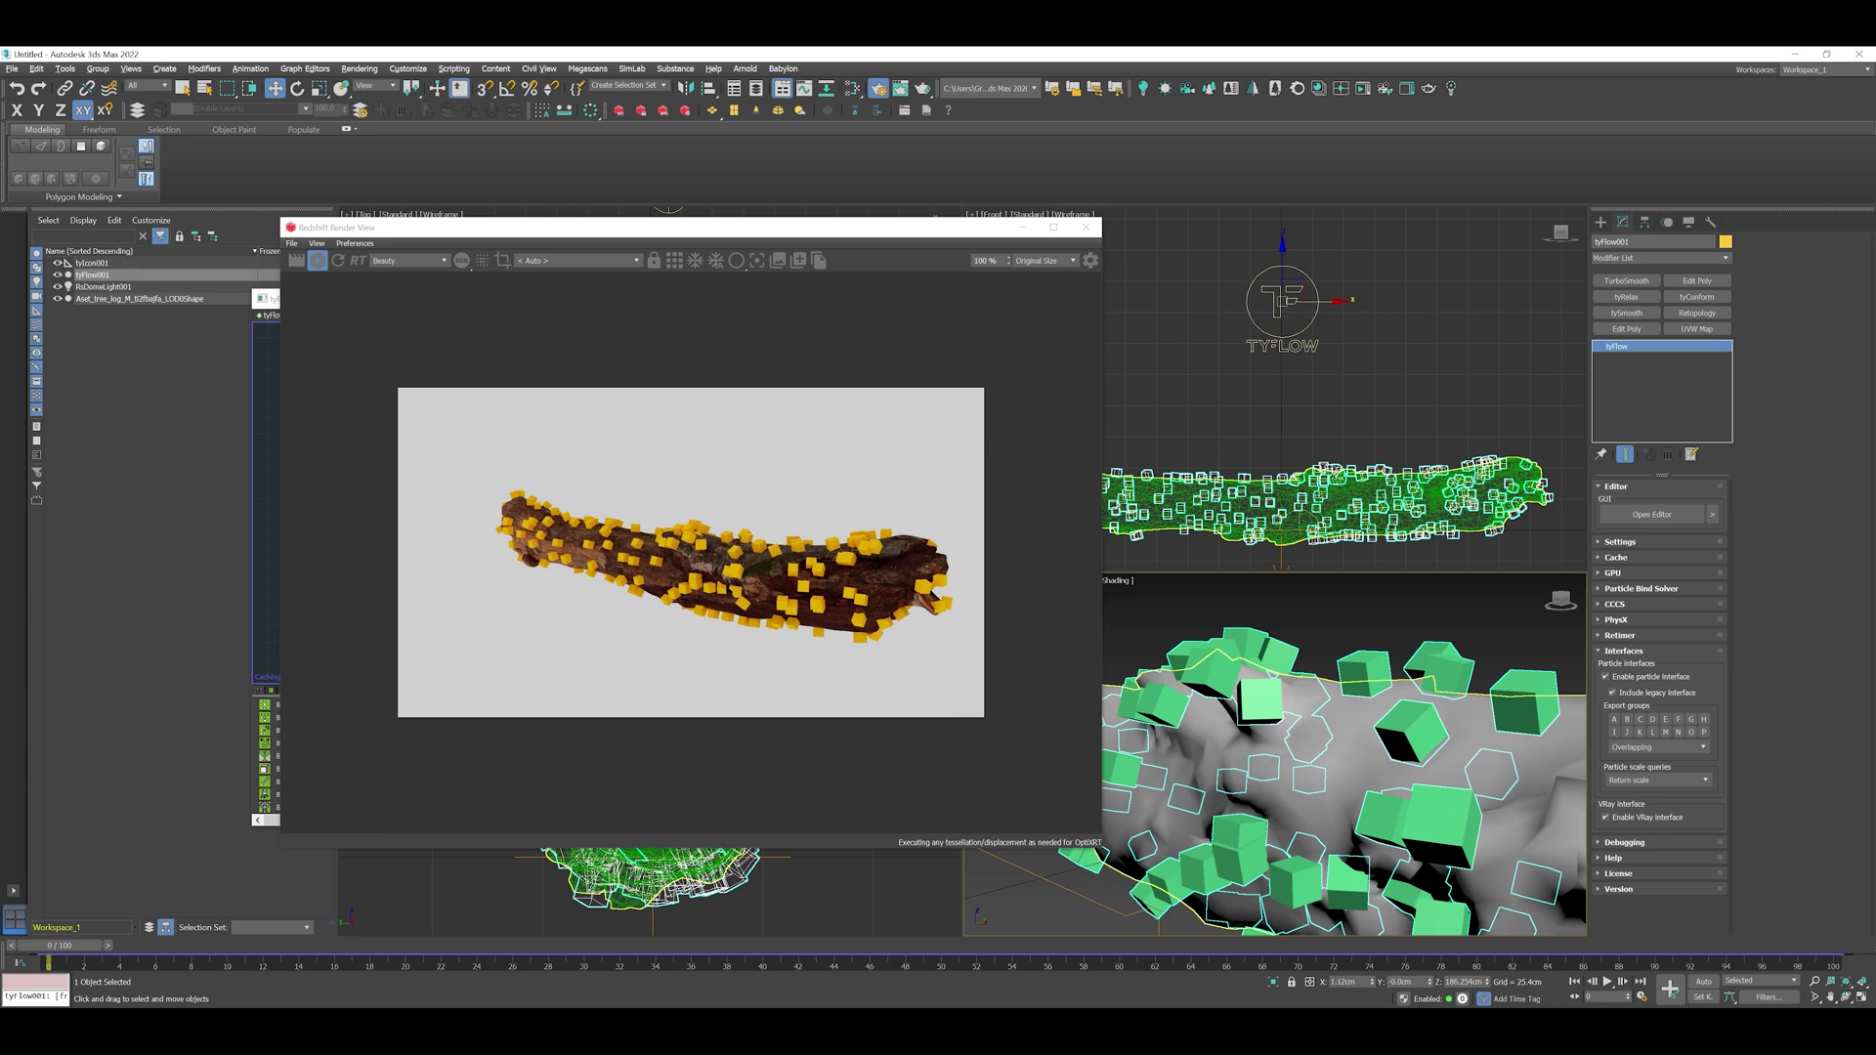